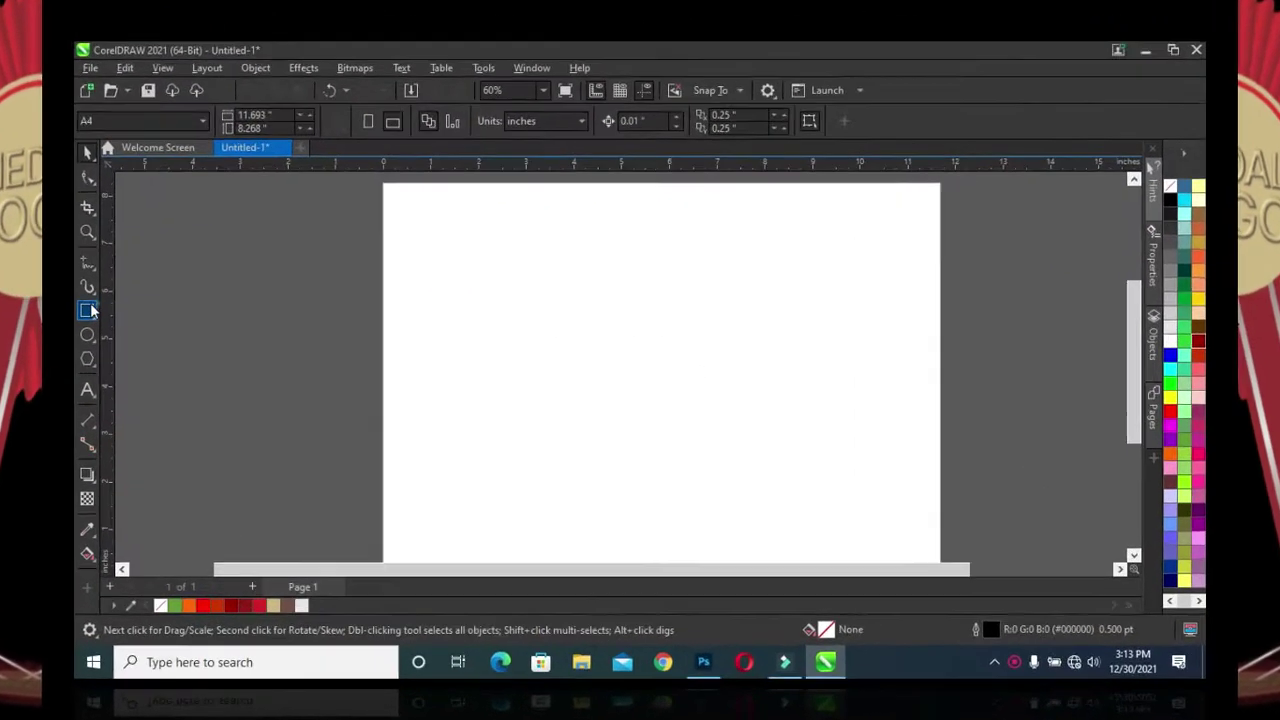
Draw a tall narrow rectangle near the page centre and convert it to curves
{"action": "left_click", "coordinate": [88, 310]}
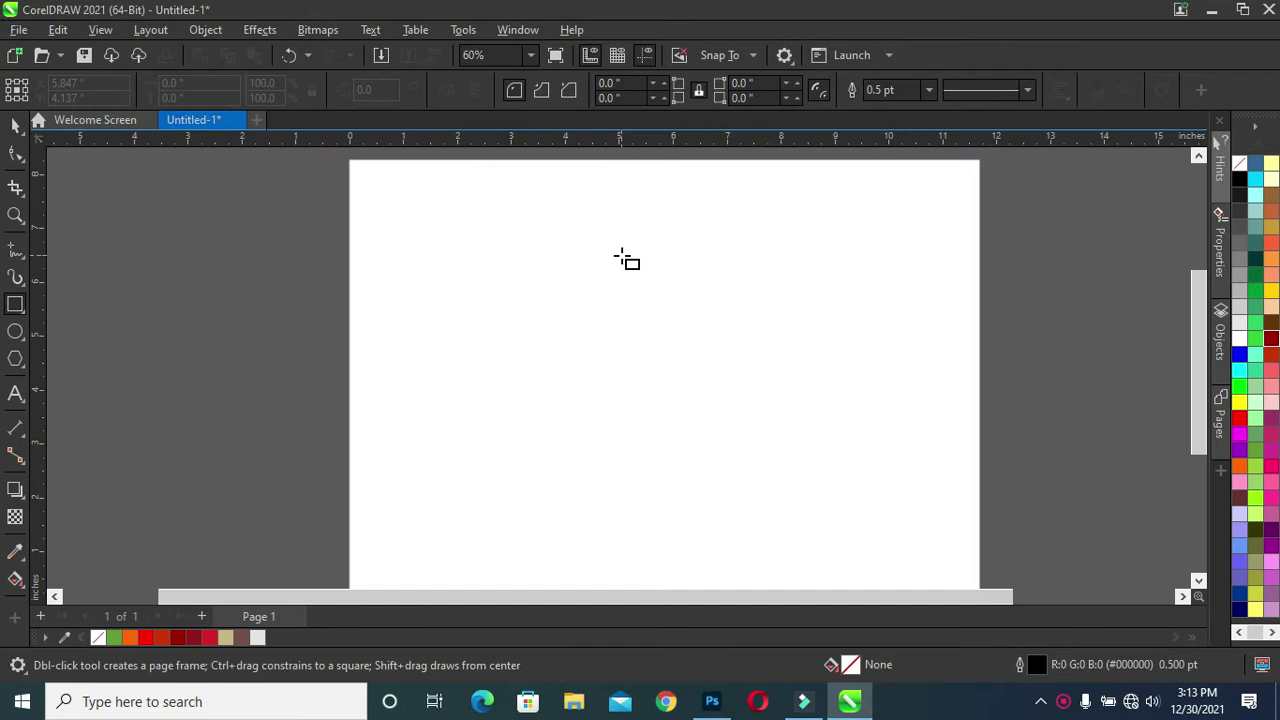
{"action": "left_click_drag", "start_coordinate": [620, 257], "coordinate": [643, 320]}
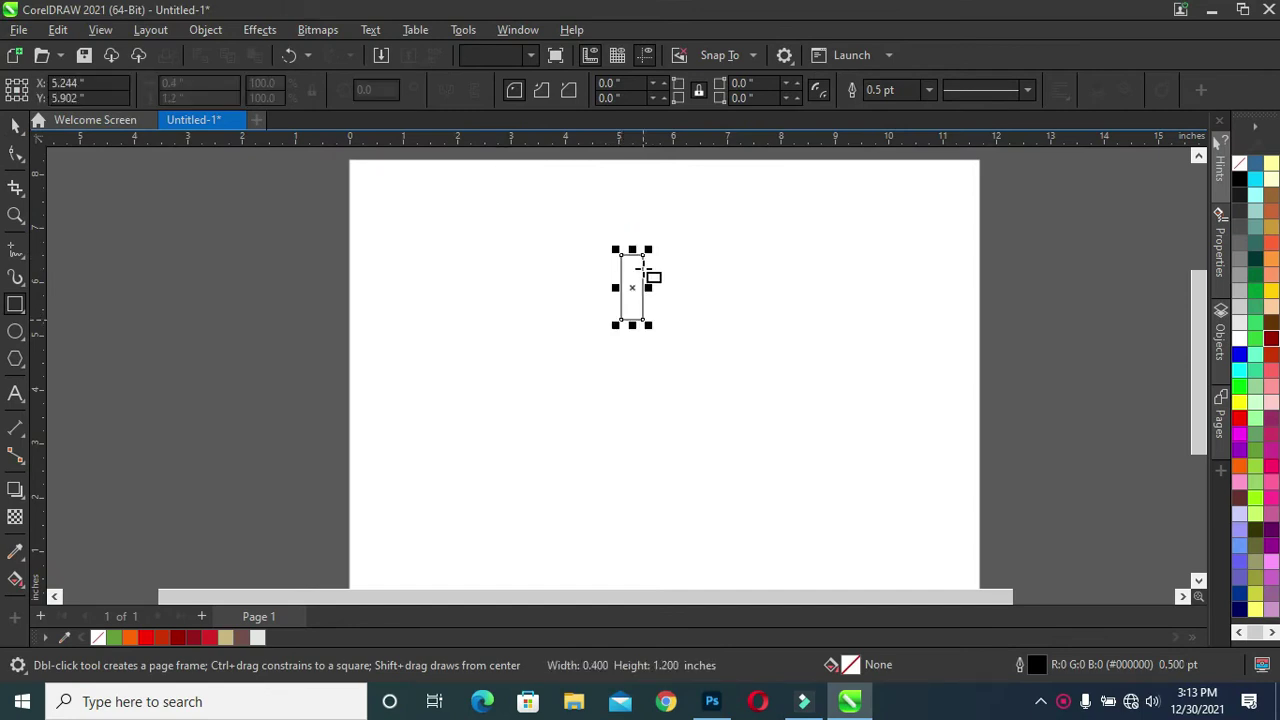
{"action": "left_click", "coordinate": [15, 124]}
{"action": "scroll", "coordinate": [683, 242], "scroll_direction": "up", "scroll_amount": 2}
{"action": "scroll", "coordinate": [555, 339], "scroll_direction": "up", "scroll_amount": 2}
{"action": "left_click", "coordinate": [542, 306]}
{"action": "left_click", "coordinate": [1161, 89]}
Bend the rectangle's top edge upward into a rounded arc
{"action": "left_click", "coordinate": [12, 152]}
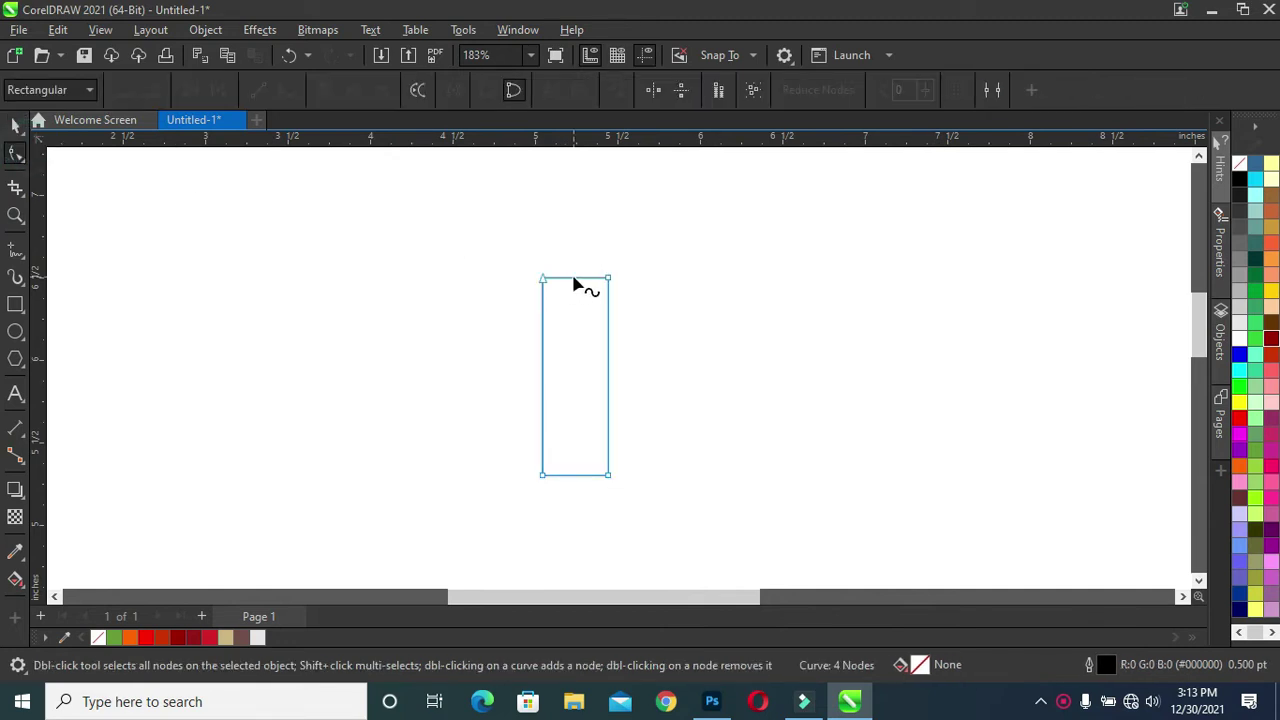
{"action": "left_click_drag", "start_coordinate": [491, 251], "coordinate": [666, 306]}
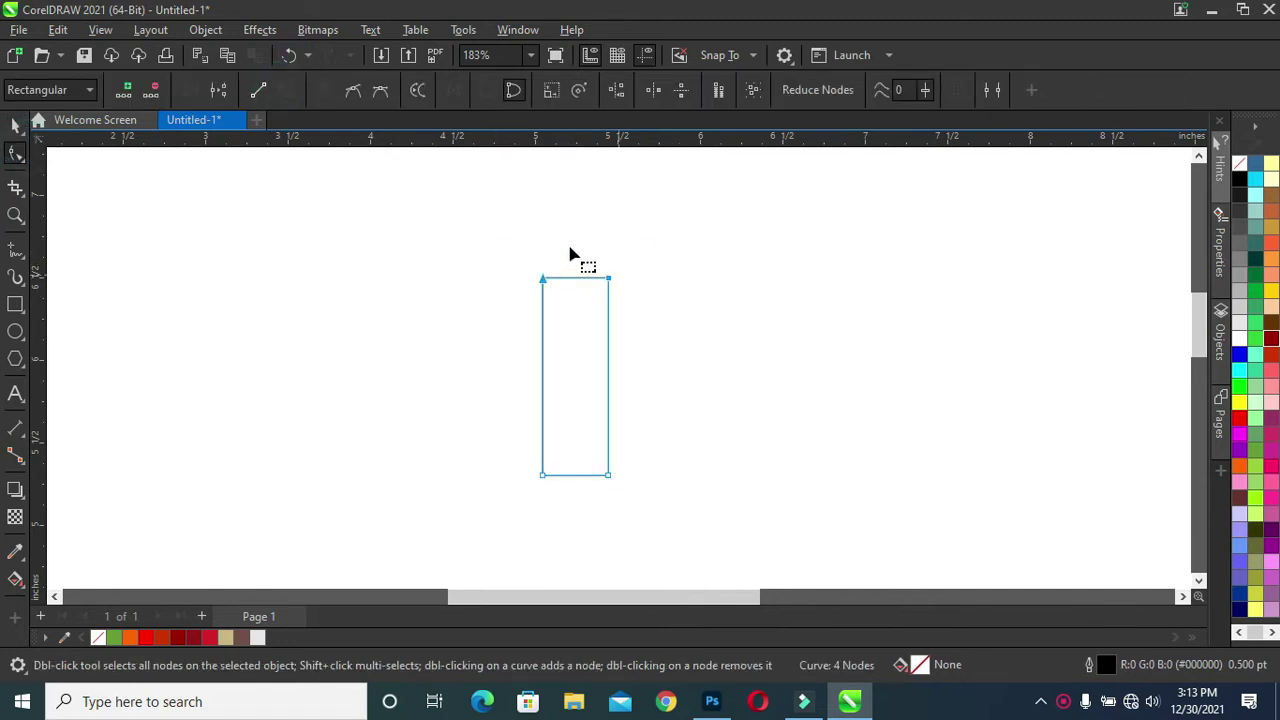
{"action": "left_click_drag", "start_coordinate": [588, 282], "coordinate": [604, 222]}
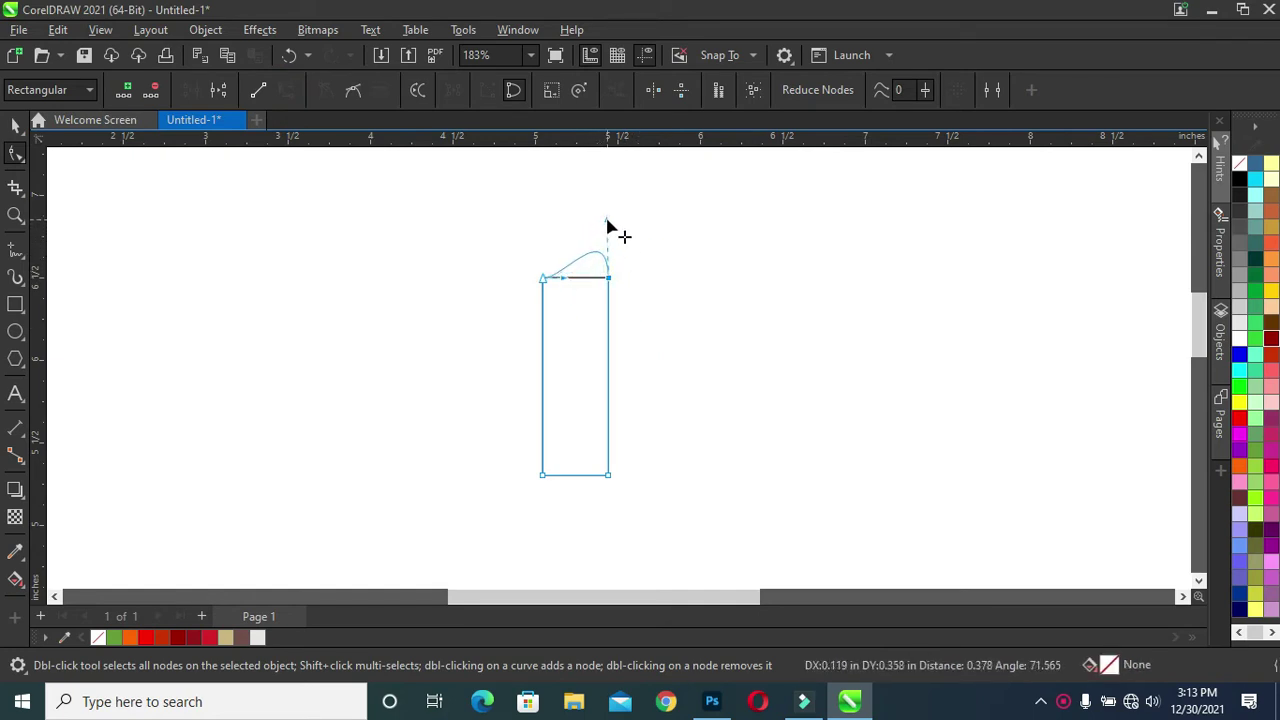
{"action": "left_click_drag", "start_coordinate": [607, 224], "coordinate": [607, 221]}
{"action": "left_click_drag", "start_coordinate": [566, 284], "coordinate": [575, 287]}
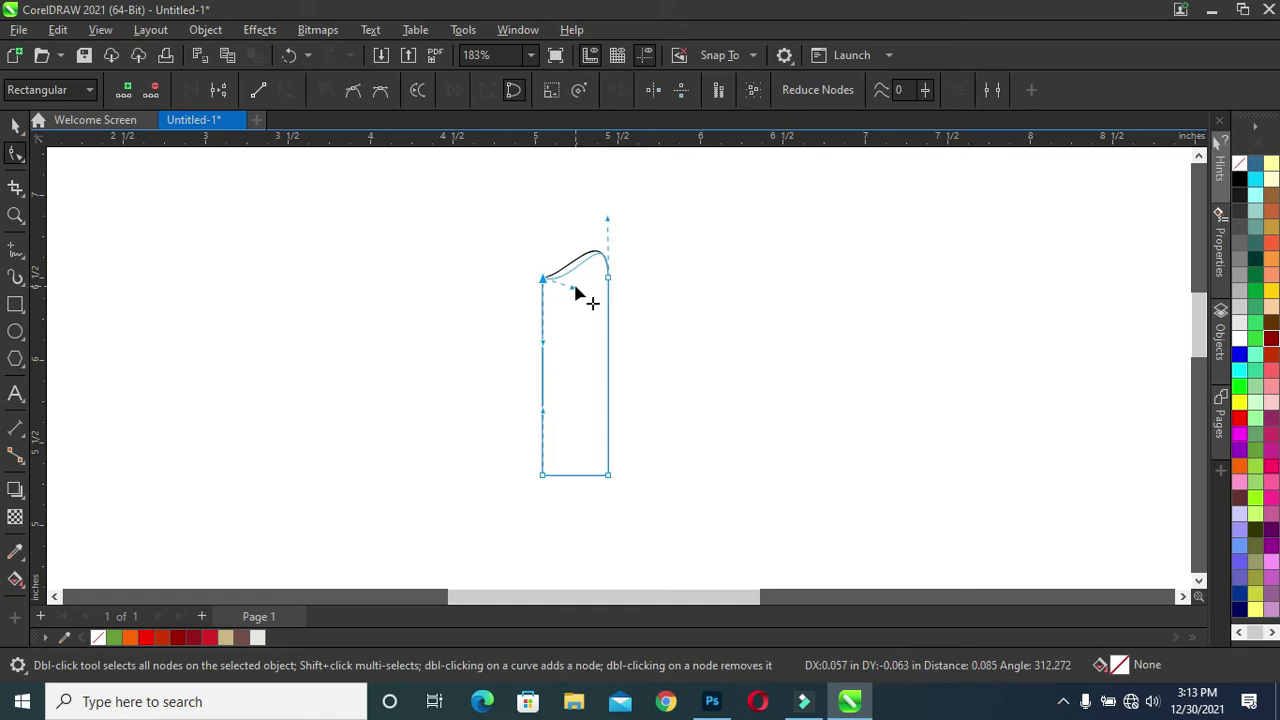
{"action": "left_click_drag", "start_coordinate": [573, 291], "coordinate": [573, 281]}
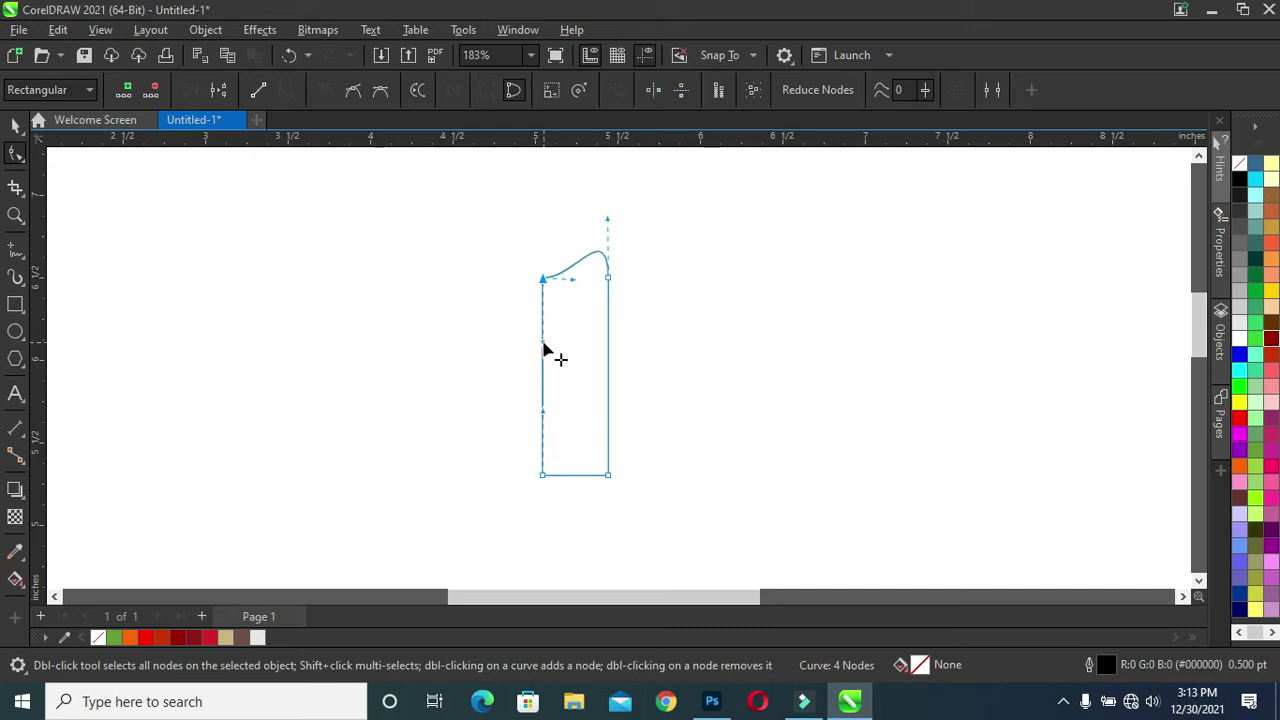
Bow the strip's left side slightly and refine the top-right curve
{"action": "left_click_drag", "start_coordinate": [545, 414], "coordinate": [551, 416]}
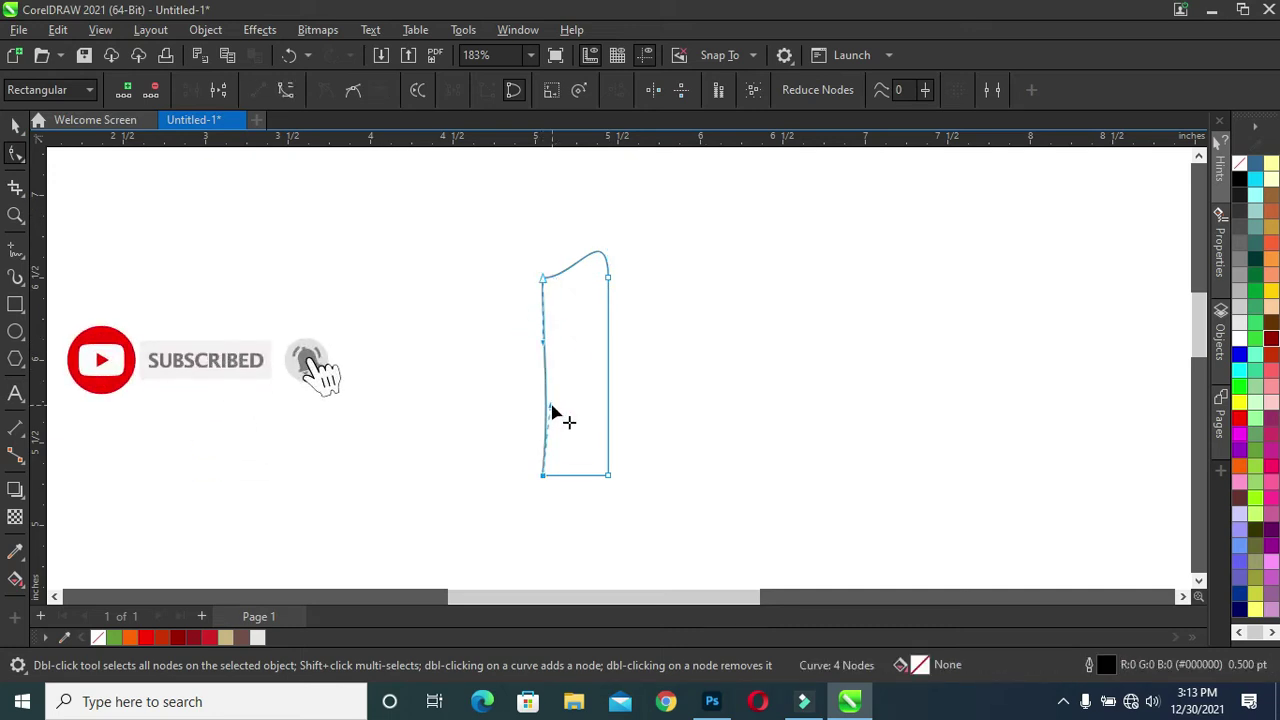
{"action": "left_click", "coordinate": [540, 347]}
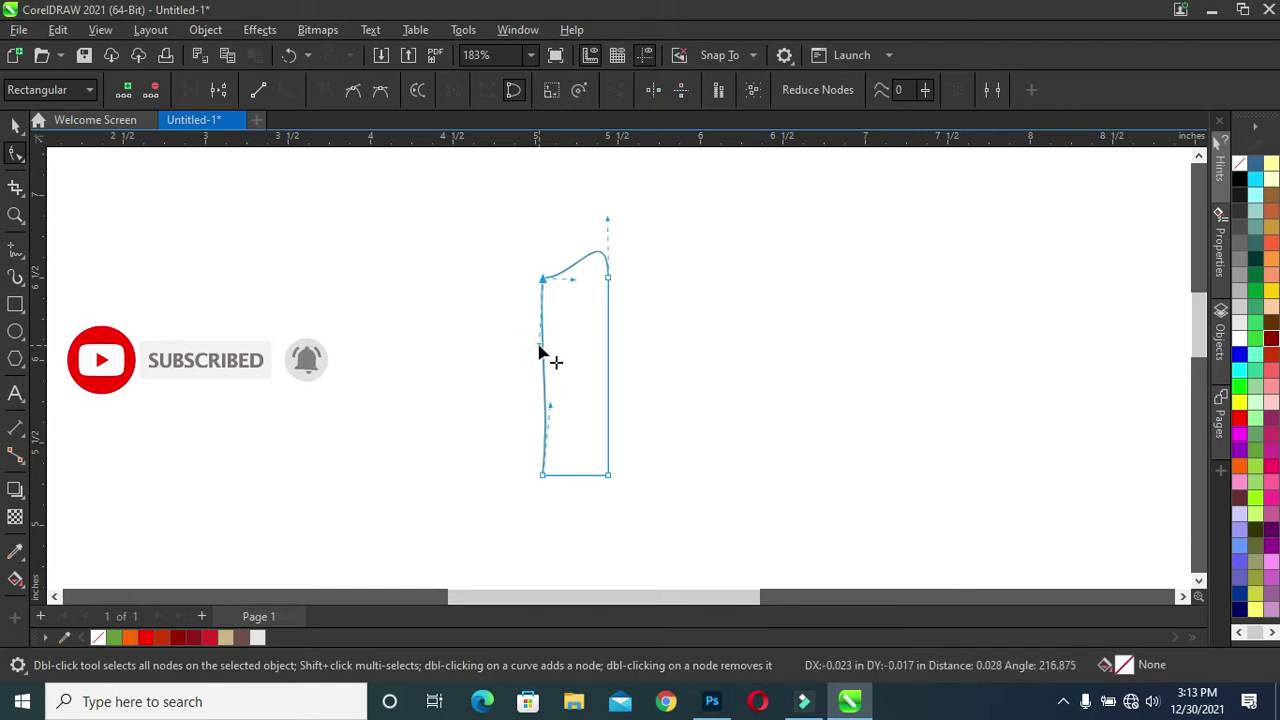
{"action": "left_click", "coordinate": [552, 405]}
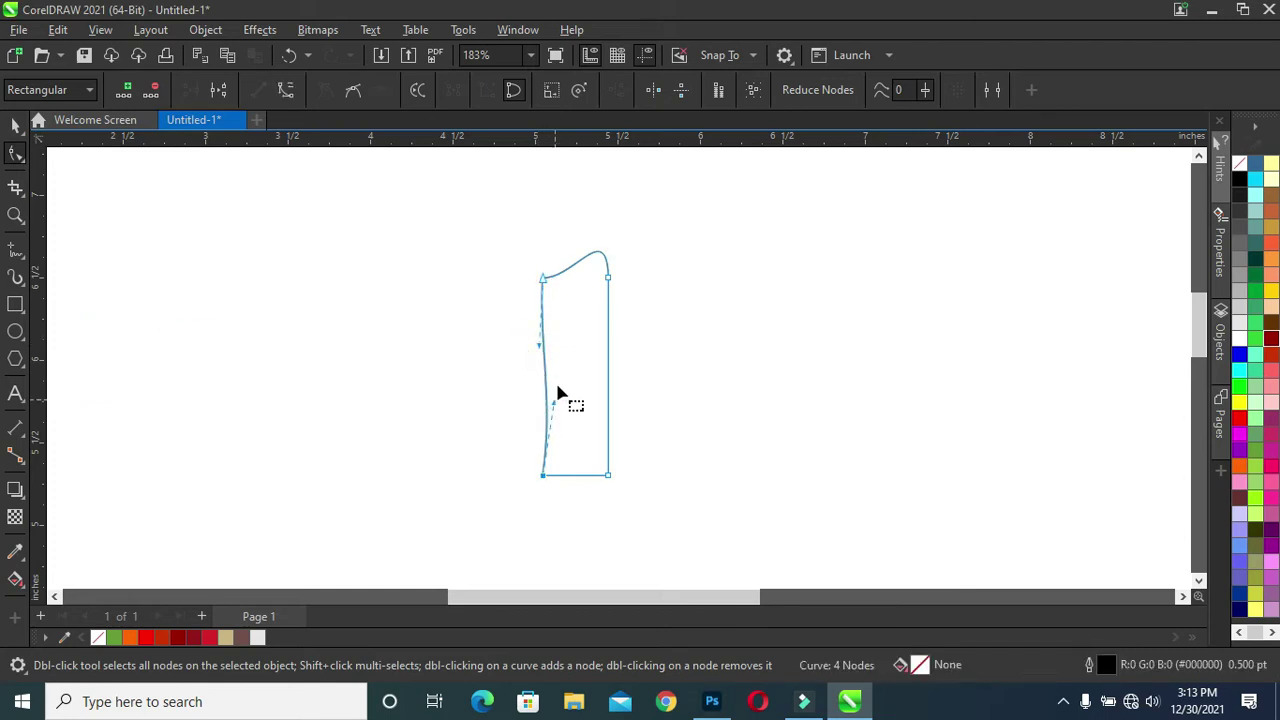
{"action": "left_click", "coordinate": [542, 279]}
{"action": "mouse_move", "coordinate": [606, 220]}
{"action": "left_mouse_down"}
{"action": "mouse_move", "coordinate": [590, 260]}
{"action": "mouse_move", "coordinate": [607, 256]}
{"action": "mouse_move", "coordinate": [568, 264]}
{"action": "left_mouse_up"}
Add an extra node on the strip's top curve
{"action": "double_click", "coordinate": [573, 269]}
{"action": "left_click", "coordinate": [558, 283]}
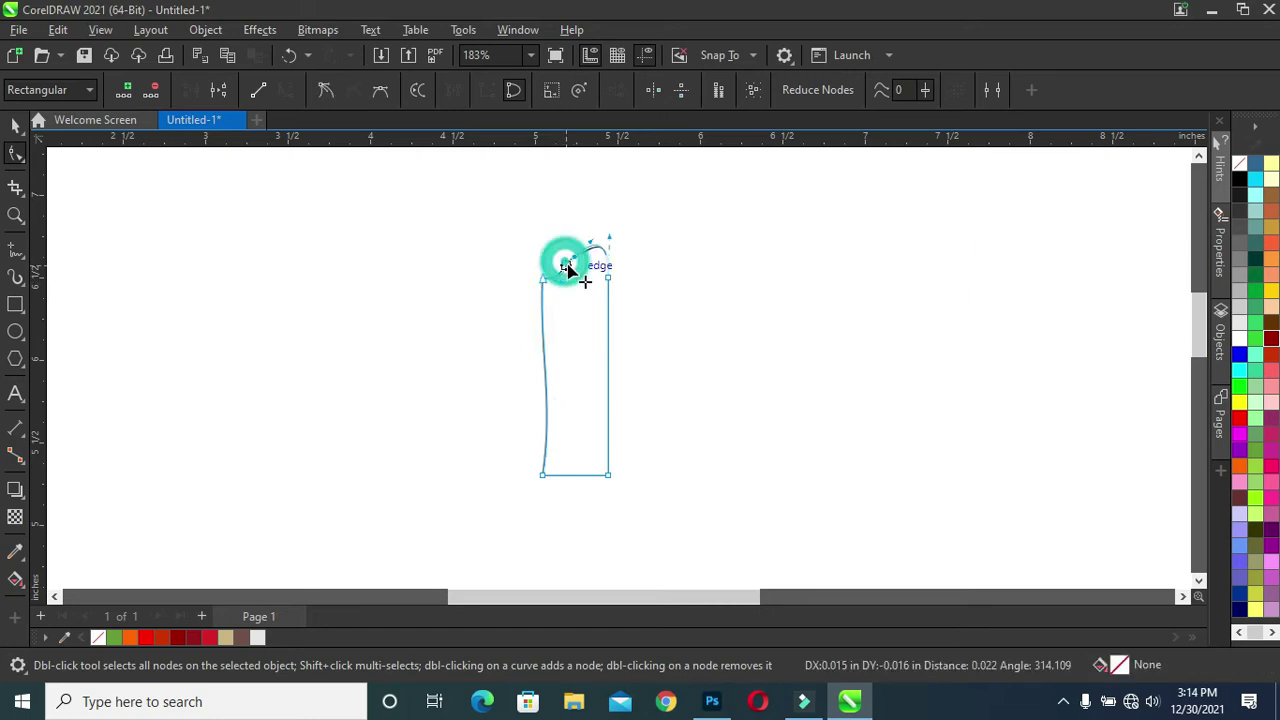
{"action": "left_click", "coordinate": [16, 125]}
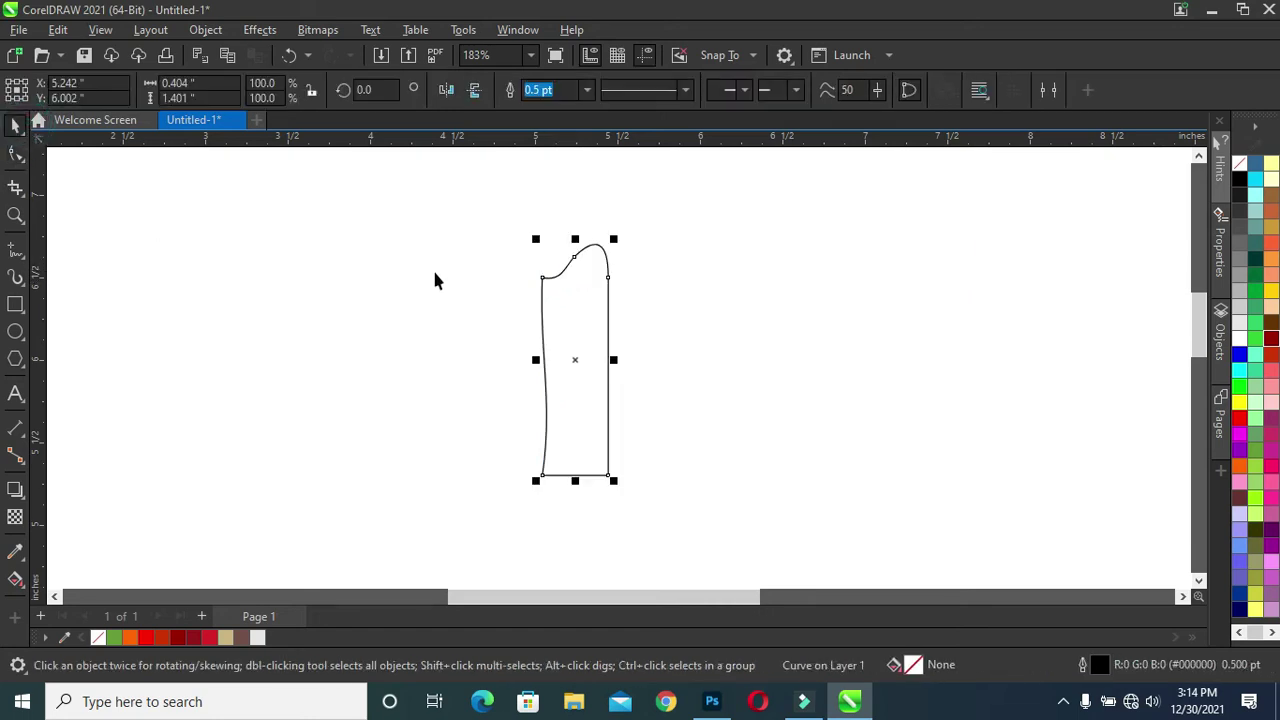
{"action": "left_click", "coordinate": [16, 153]}
{"action": "scroll", "coordinate": [563, 257], "scroll_direction": "up", "scroll_amount": 1}
{"action": "scroll", "coordinate": [550, 285], "scroll_direction": "up", "scroll_amount": 1}
Drag the top nodes into a smooth slope rising to a rounded right peak
{"action": "left_click", "coordinate": [533, 292]}
{"action": "left_click_drag", "start_coordinate": [557, 296], "coordinate": [561, 288]}
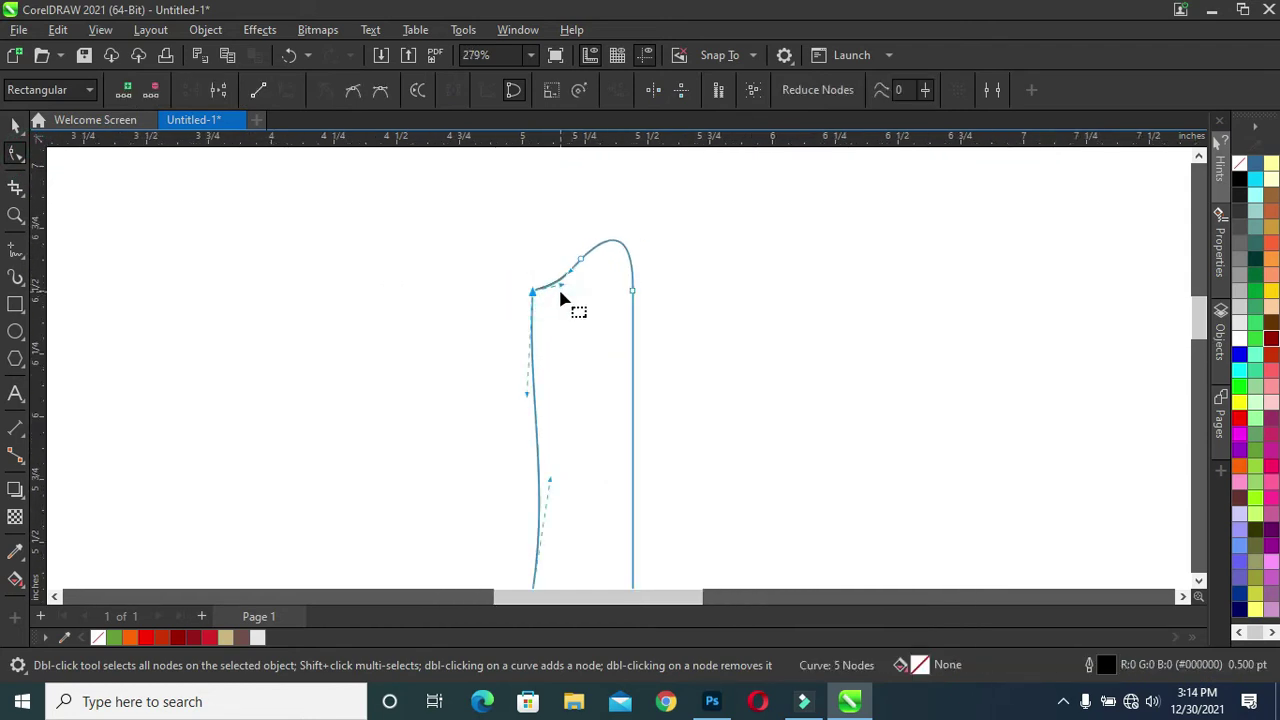
{"action": "left_click_drag", "start_coordinate": [583, 264], "coordinate": [617, 251]}
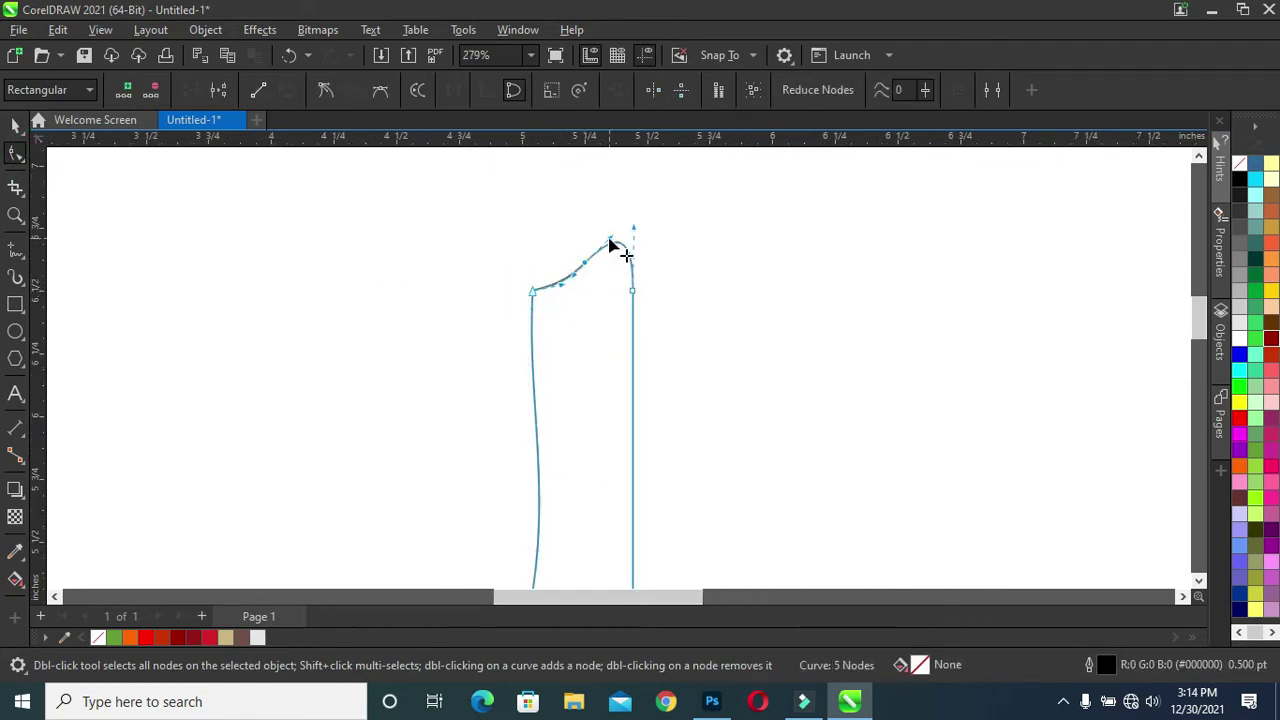
{"action": "scroll", "coordinate": [580, 300], "scroll_direction": "down", "scroll_amount": 2}
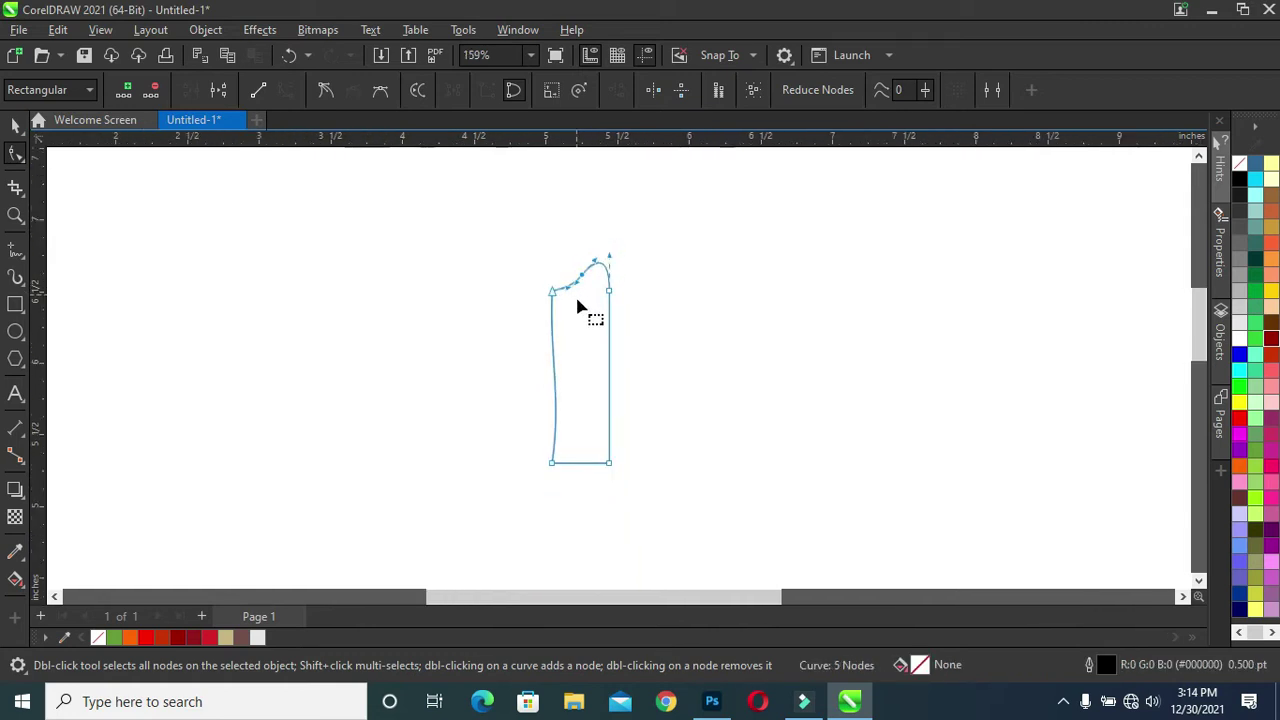
{"action": "left_click", "coordinate": [15, 125]}
{"action": "left_click", "coordinate": [555, 346]}
{"action": "scroll", "coordinate": [600, 342], "scroll_direction": "down", "scroll_amount": 1}
{"action": "scroll", "coordinate": [598, 345], "scroll_direction": "up", "scroll_amount": 1}
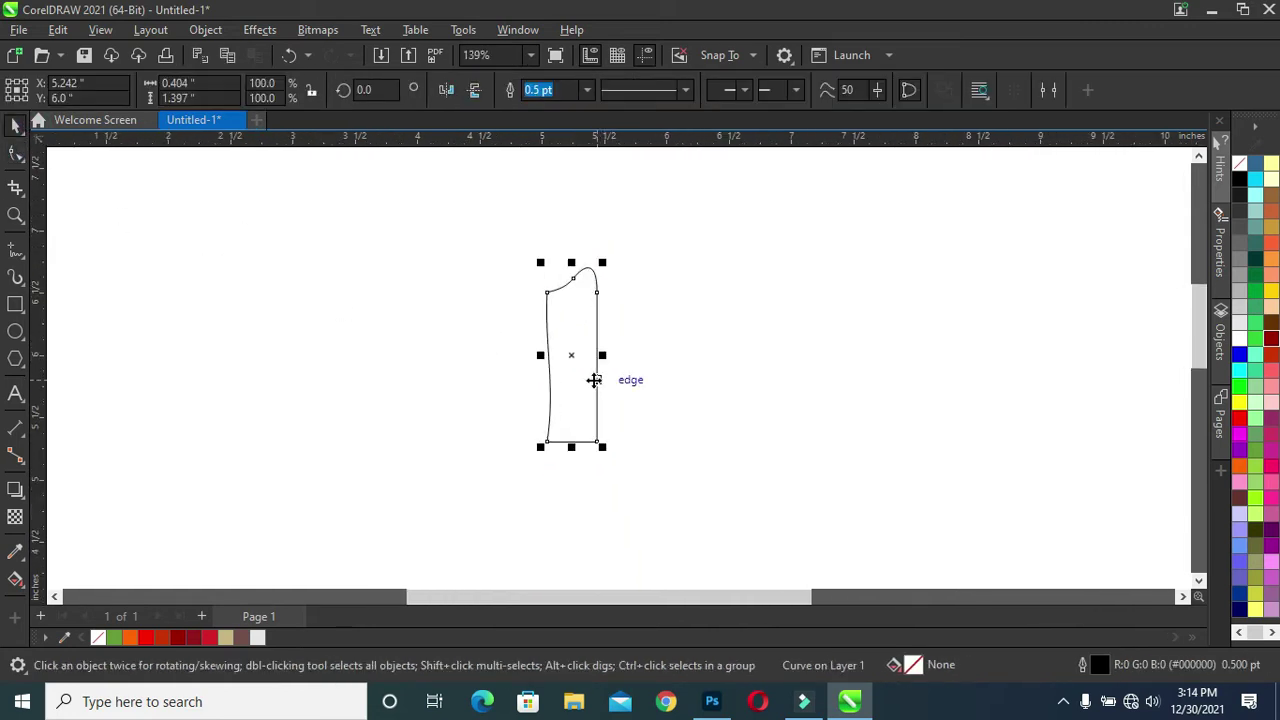
Apply a left-to-right linear fountain fill with a dark red end colour
{"action": "left_click", "coordinate": [12, 578]}
{"action": "scroll", "coordinate": [545, 372], "scroll_direction": "up", "scroll_amount": 1}
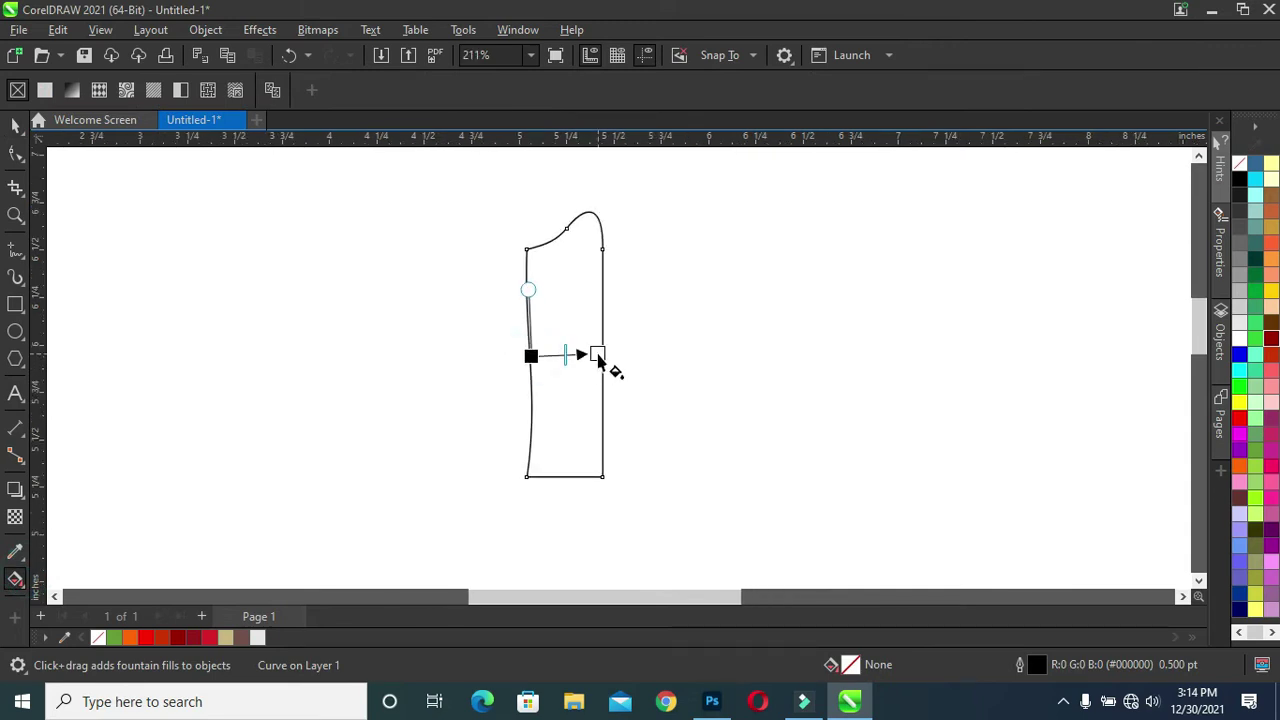
{"action": "left_click_drag", "start_coordinate": [531, 356], "coordinate": [597, 355]}
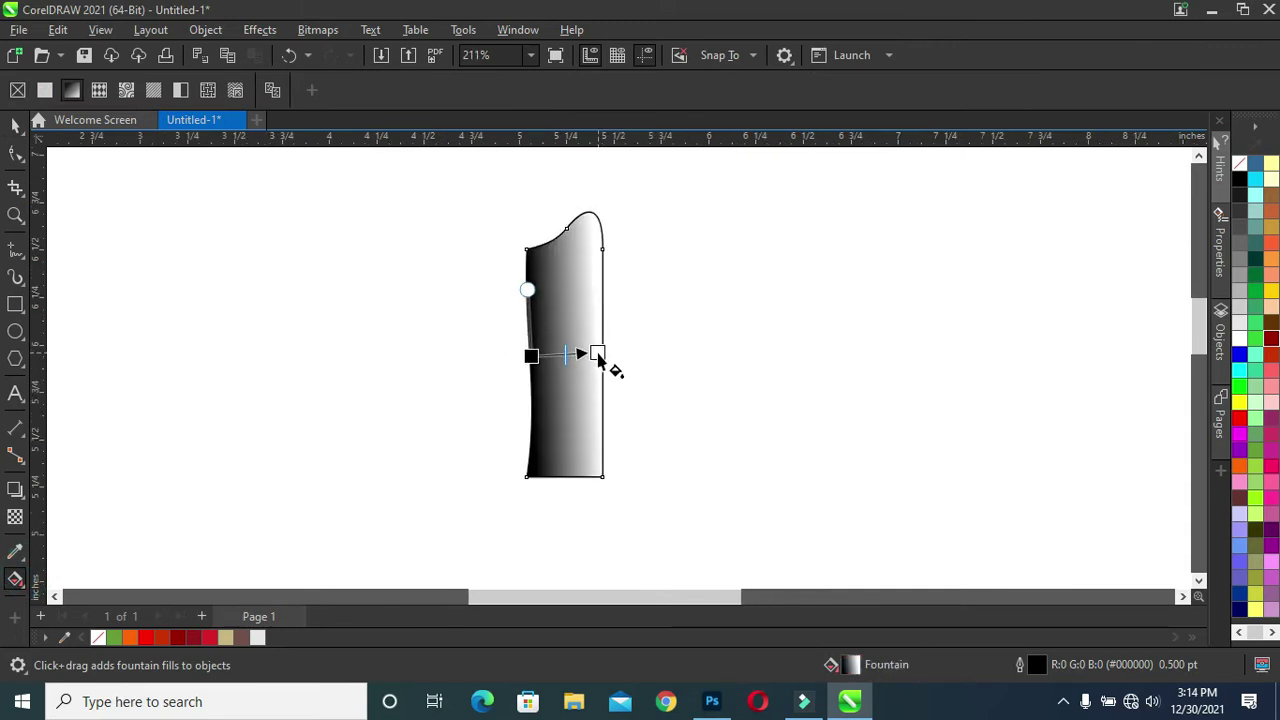
{"action": "left_click", "coordinate": [597, 357]}
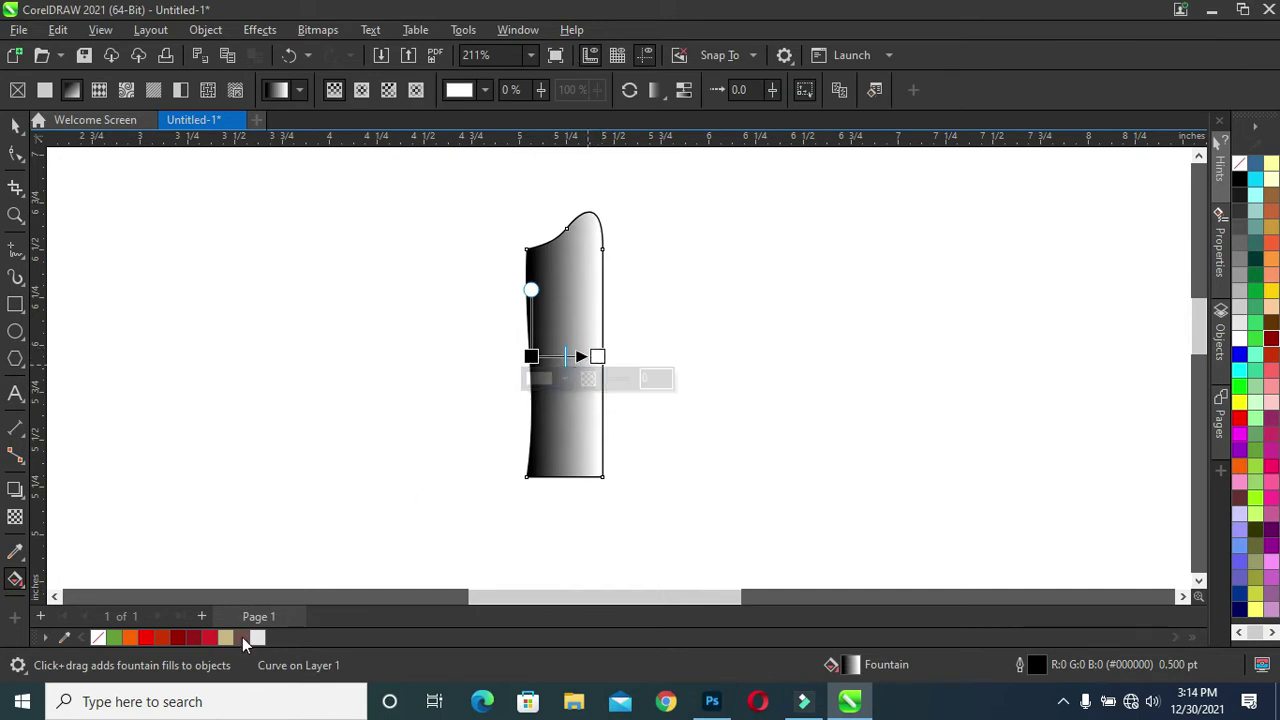
{"action": "left_click", "coordinate": [194, 637]}
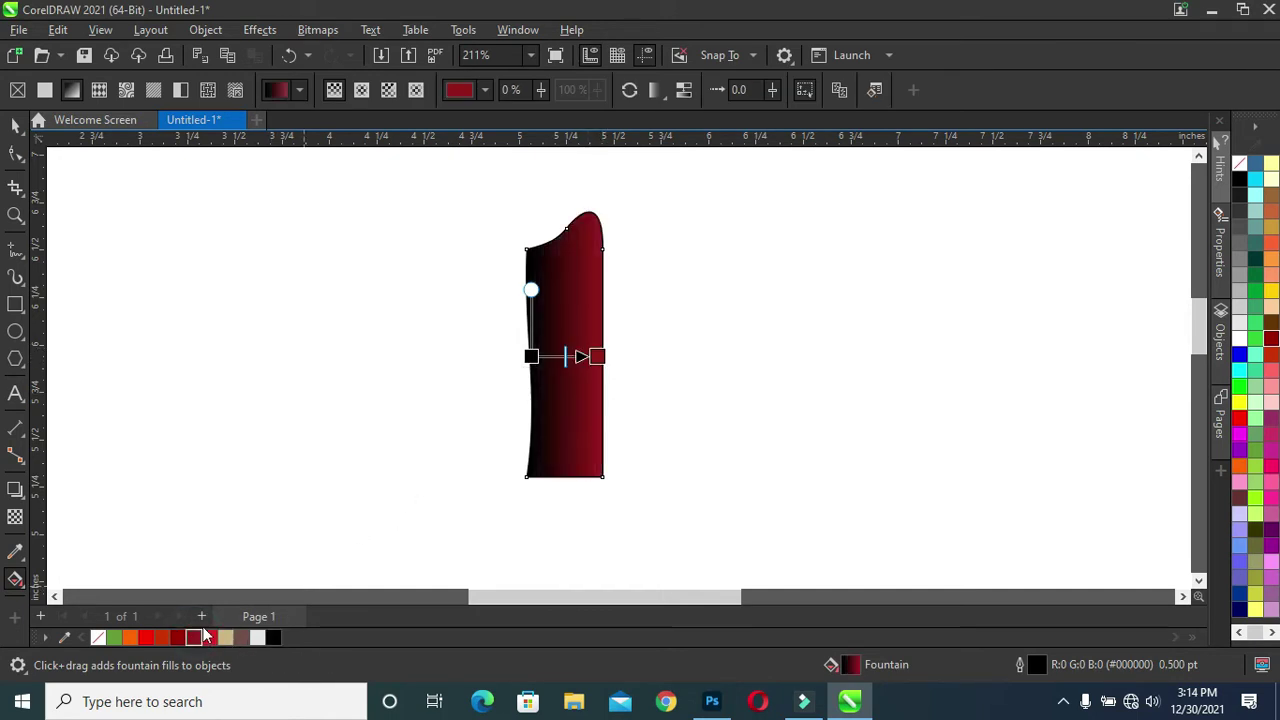
Add a bright red midpoint stop and make the start colour dark red
{"action": "left_click", "coordinate": [561, 357]}
{"action": "scroll", "coordinate": [565, 357], "scroll_direction": "up", "scroll_amount": 4}
{"action": "double_click", "coordinate": [567, 357]}
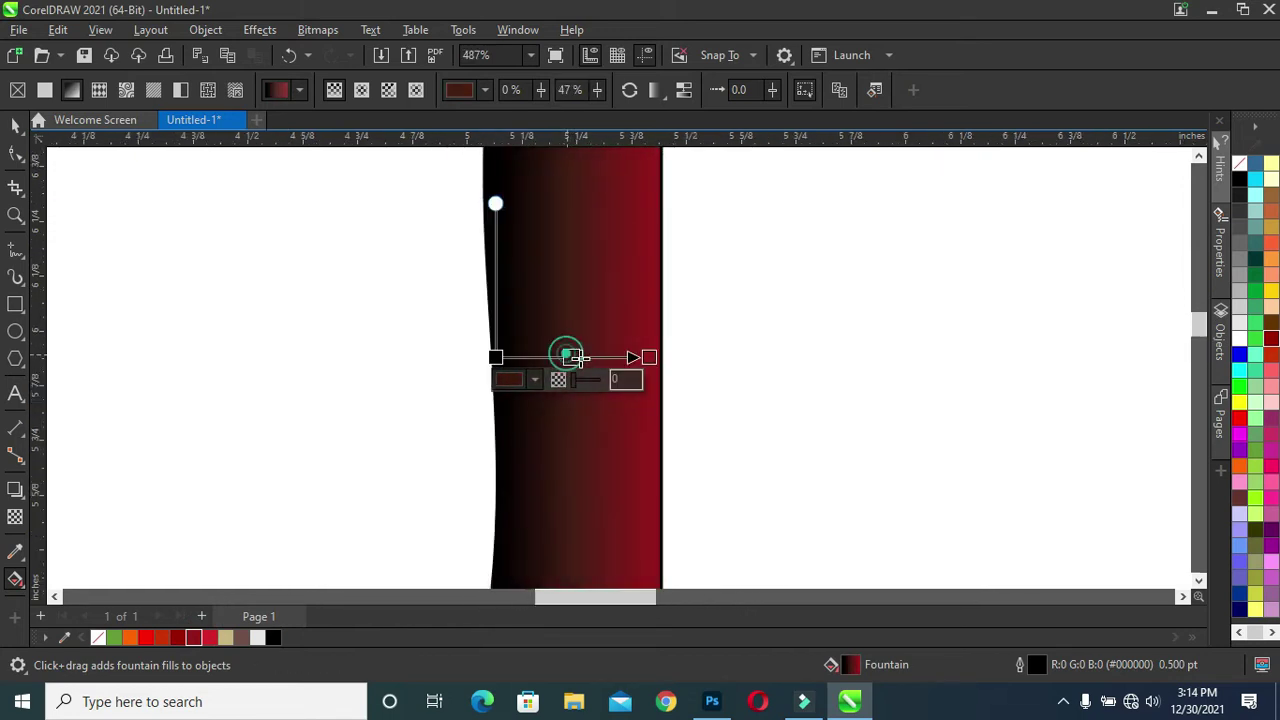
{"action": "double_click", "coordinate": [567, 357]}
{"action": "left_click", "coordinate": [211, 637]}
{"action": "left_click", "coordinate": [496, 357]}
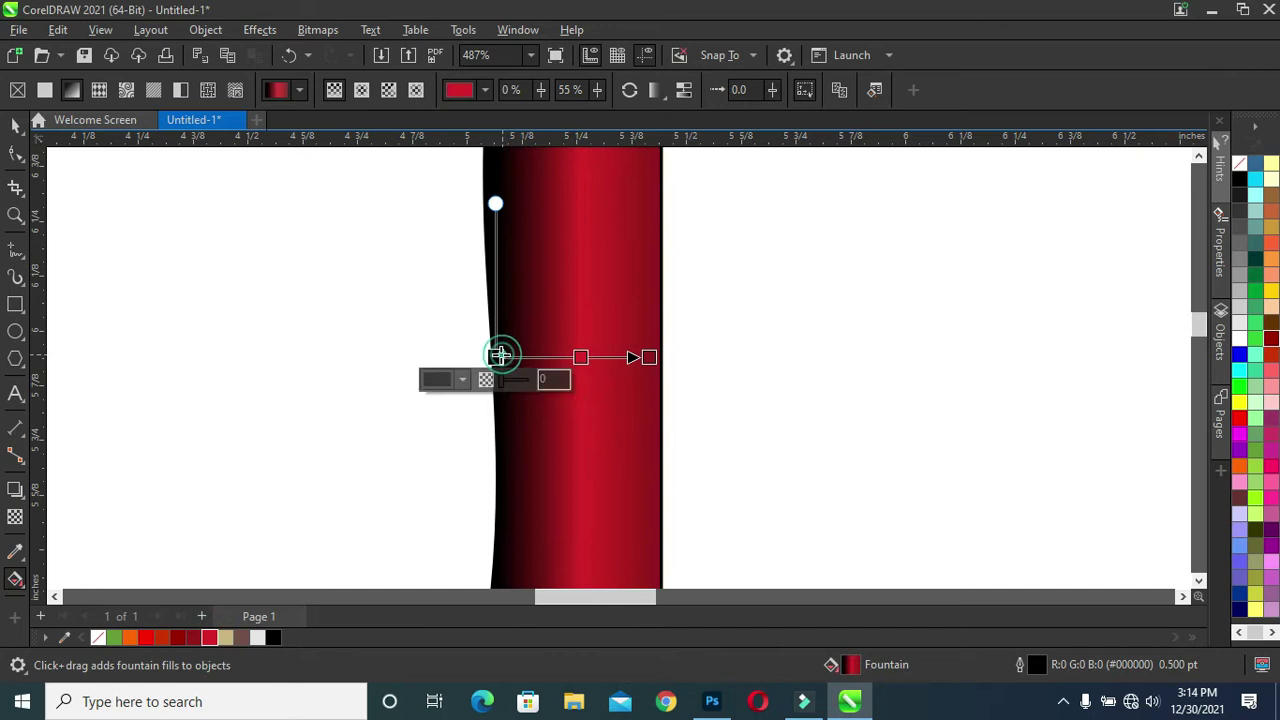
{"action": "left_click", "coordinate": [193, 637]}
{"action": "scroll", "coordinate": [580, 390], "scroll_direction": "down", "scroll_amount": 3}
{"action": "key", "text": "space"}
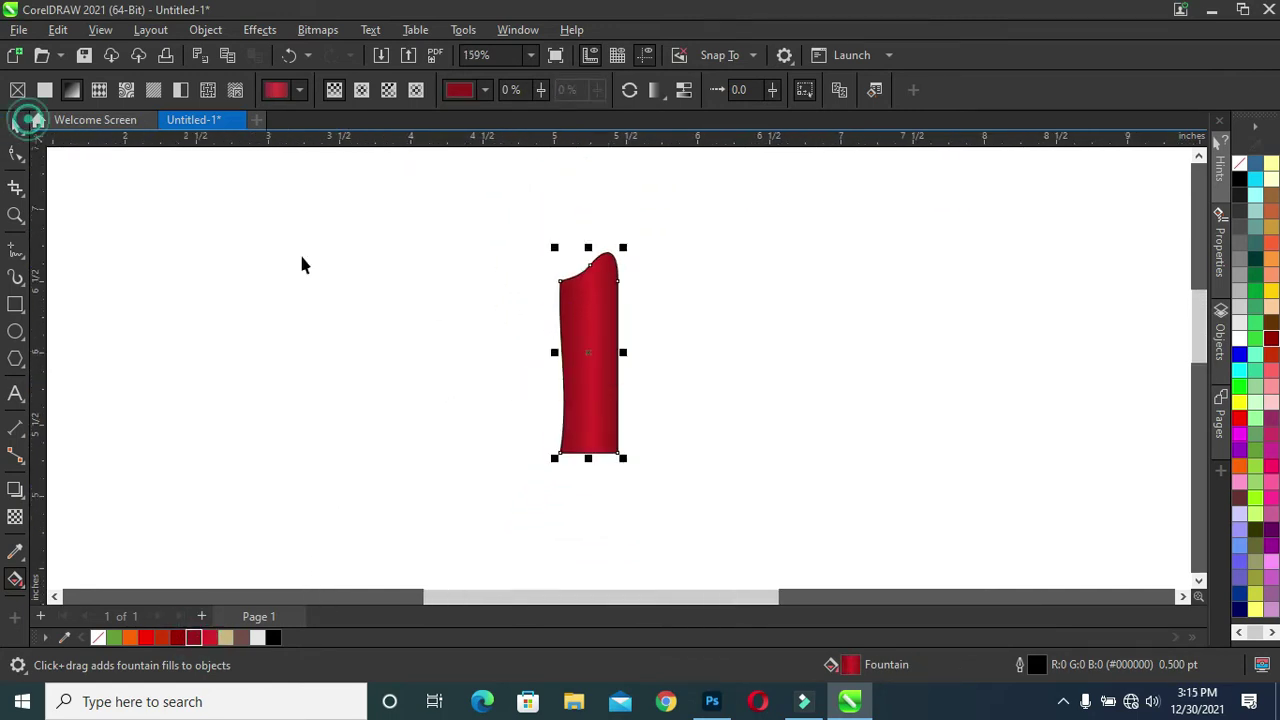
Draw a large circle below the red ribbon strip
{"action": "left_click", "coordinate": [368, 477]}
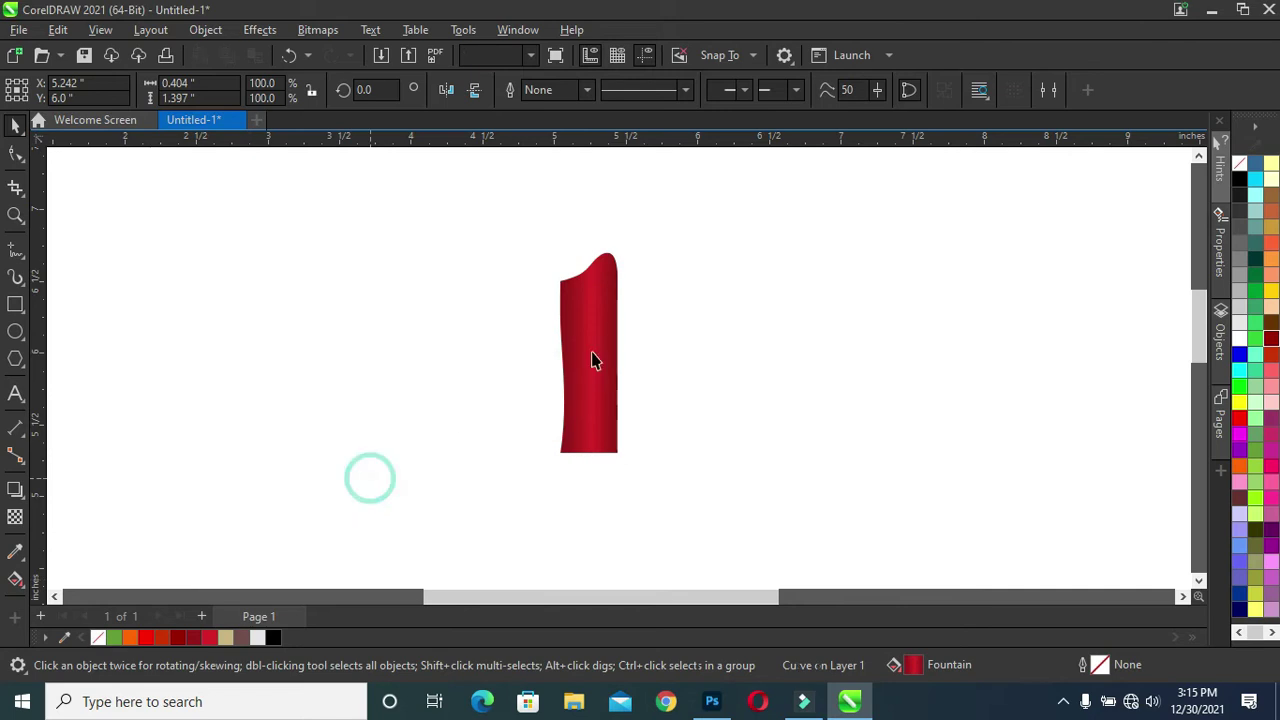
{"action": "scroll", "coordinate": [589, 351], "scroll_direction": "down", "scroll_amount": 2}
{"action": "scroll", "coordinate": [590, 352], "scroll_direction": "up", "scroll_amount": 1}
{"action": "scroll", "coordinate": [592, 354], "scroll_direction": "down", "scroll_amount": 2}
{"action": "left_click", "coordinate": [591, 378]}
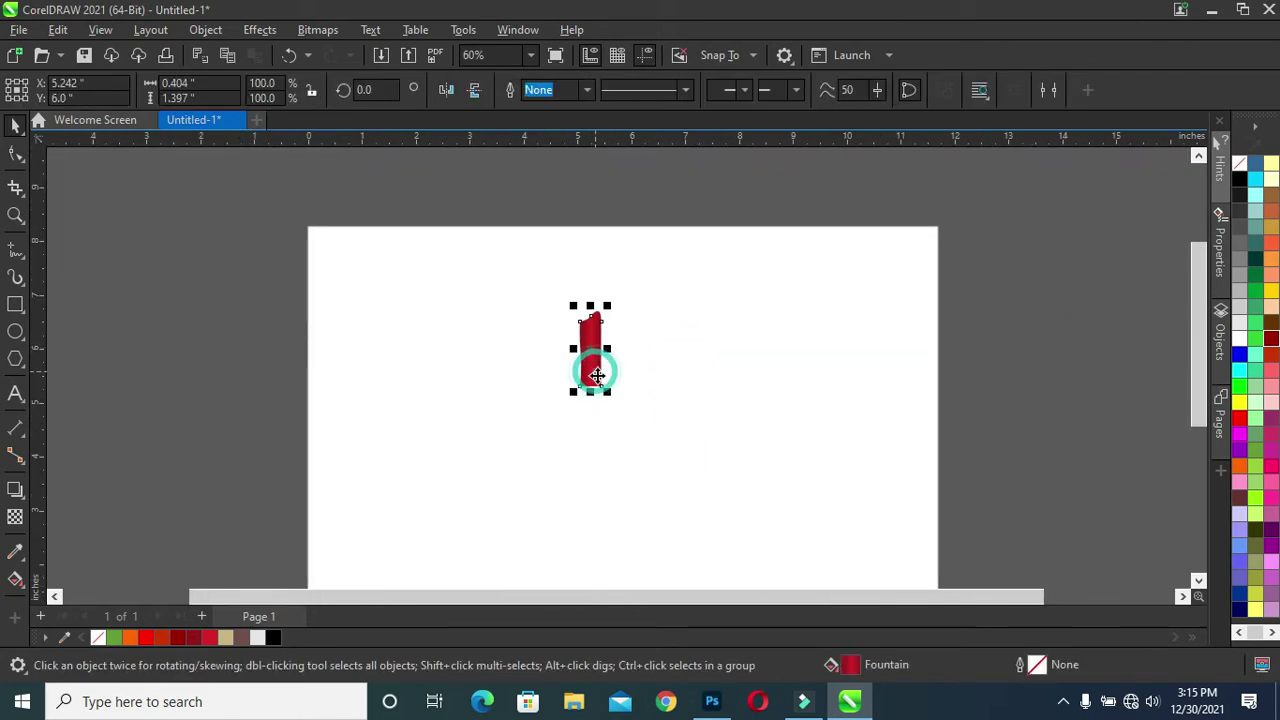
{"action": "scroll", "coordinate": [591, 375], "scroll_direction": "up", "scroll_amount": 1}
{"action": "scroll", "coordinate": [600, 390], "scroll_direction": "down", "scroll_amount": 2}
{"action": "scroll", "coordinate": [622, 411], "scroll_direction": "up", "scroll_amount": 5}
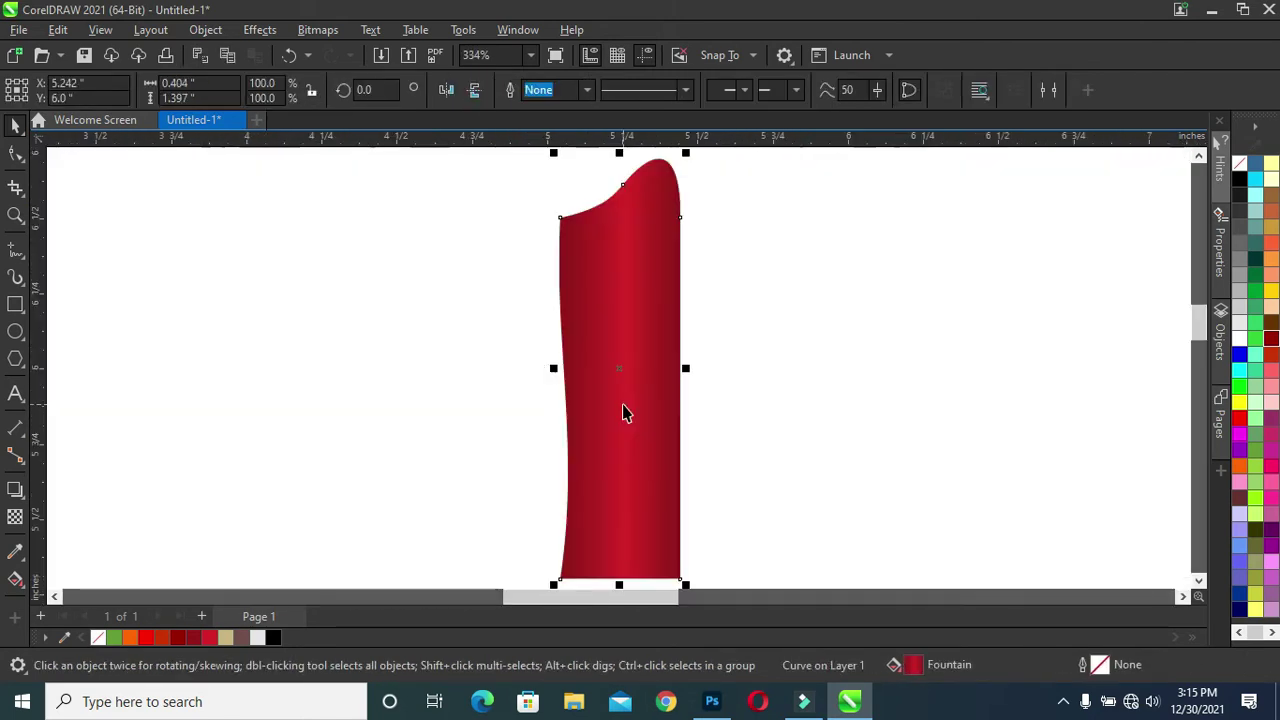
{"action": "scroll", "coordinate": [663, 349], "scroll_direction": "down", "scroll_amount": 1}
{"action": "scroll", "coordinate": [666, 335], "scroll_direction": "down", "scroll_amount": 1}
{"action": "scroll", "coordinate": [669, 323], "scroll_direction": "down", "scroll_amount": 2}
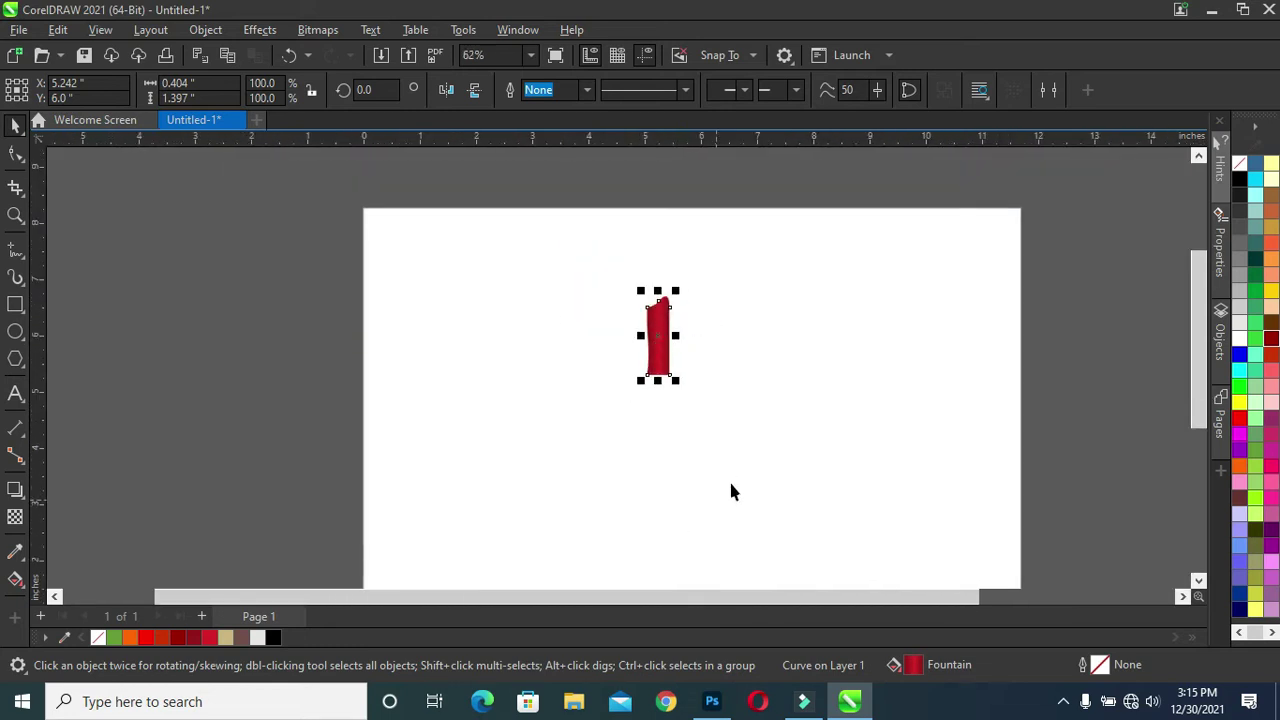
{"action": "scroll", "coordinate": [1008, 349], "scroll_direction": "down", "scroll_amount": 2}
{"action": "scroll", "coordinate": [784, 231], "scroll_direction": "down", "scroll_amount": 1}
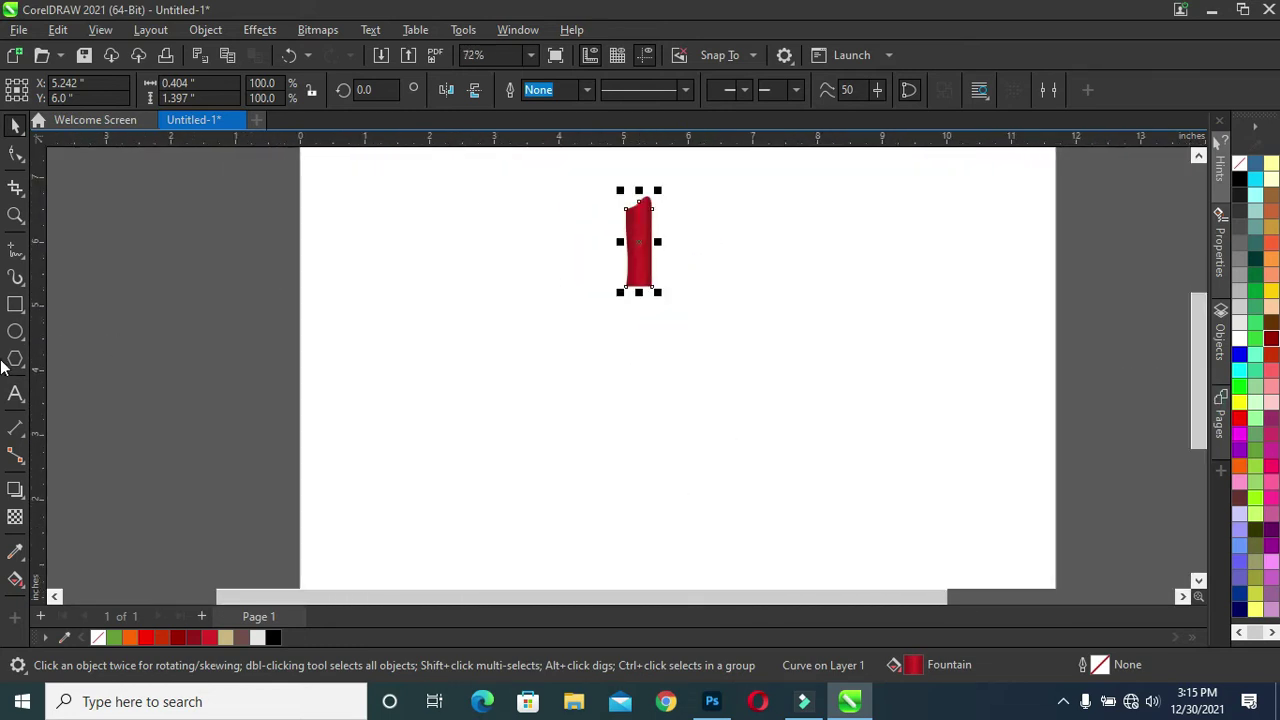
{"action": "left_click", "coordinate": [16, 331]}
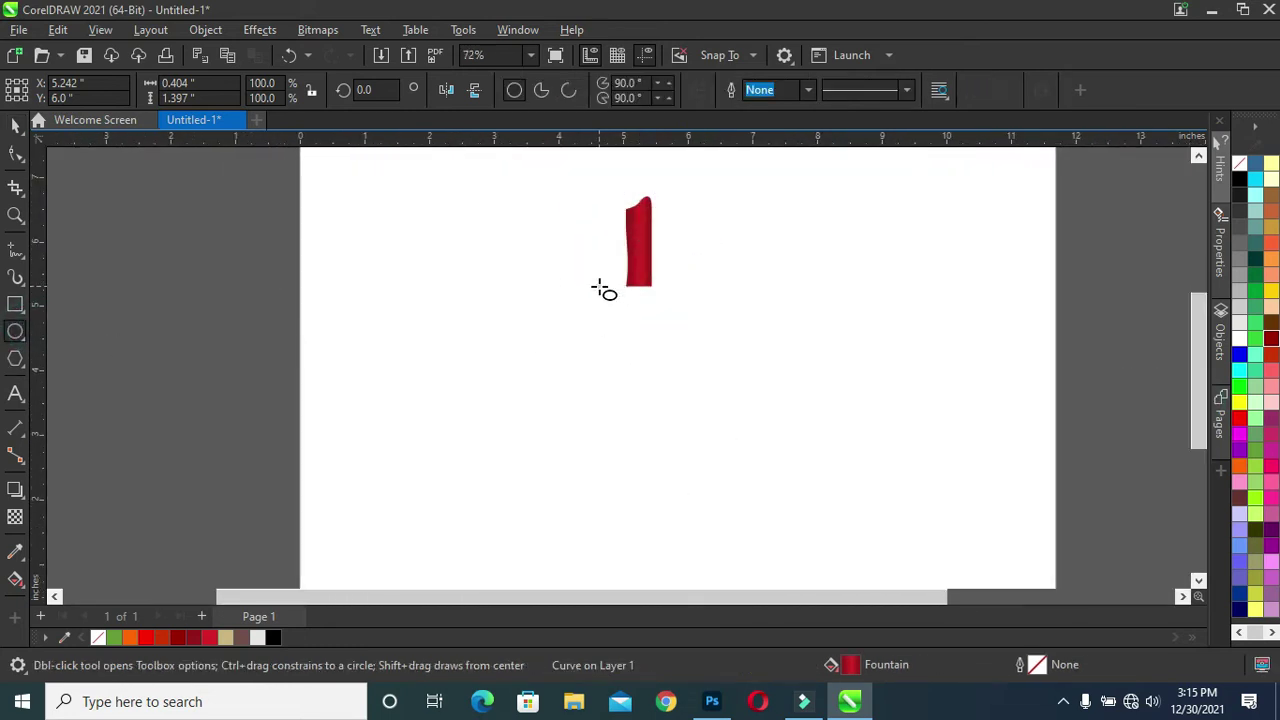
{"action": "left_click_drag", "start_coordinate": [598, 287], "coordinate": [781, 462]}
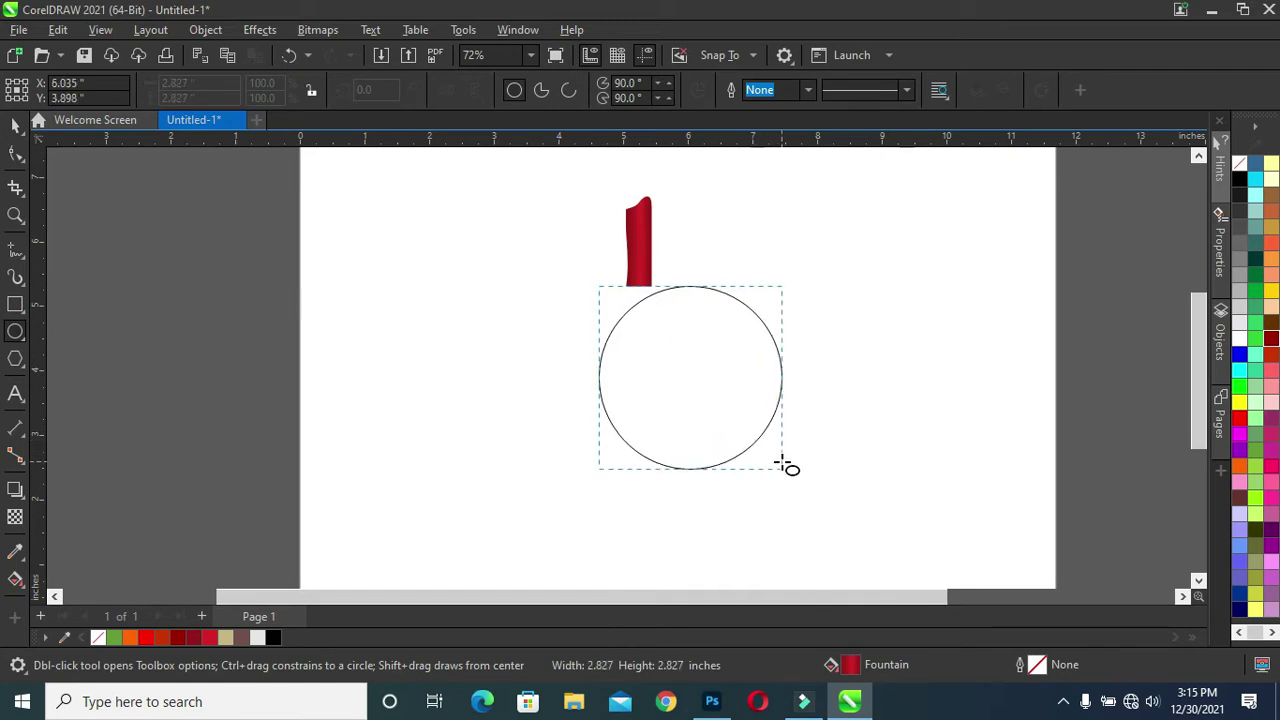
{"action": "left_click_drag", "start_coordinate": [782, 462], "coordinate": [768, 455]}
Centre-align the circle with the ribbon (C) and nudge it up to touch the strip's base
{"action": "left_click", "coordinate": [16, 124]}
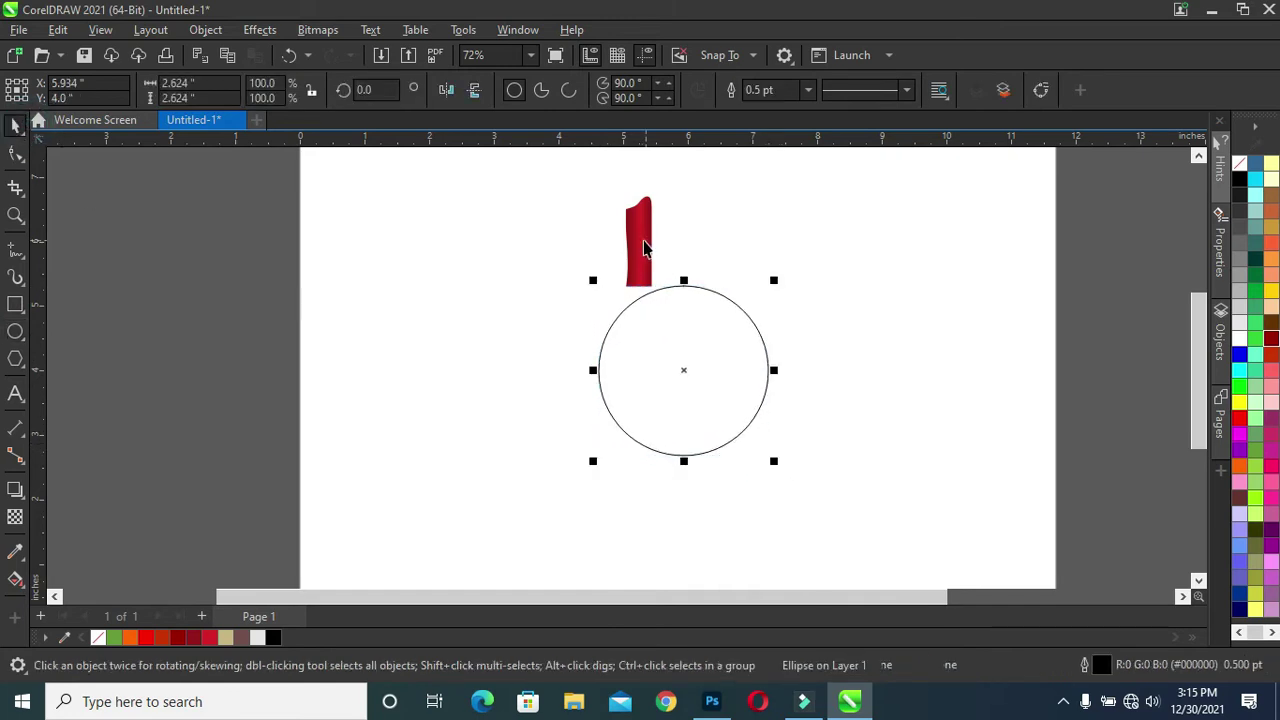
{"action": "left_click", "coordinate": [641, 232], "text": "shift"}
{"action": "key", "text": "c"}
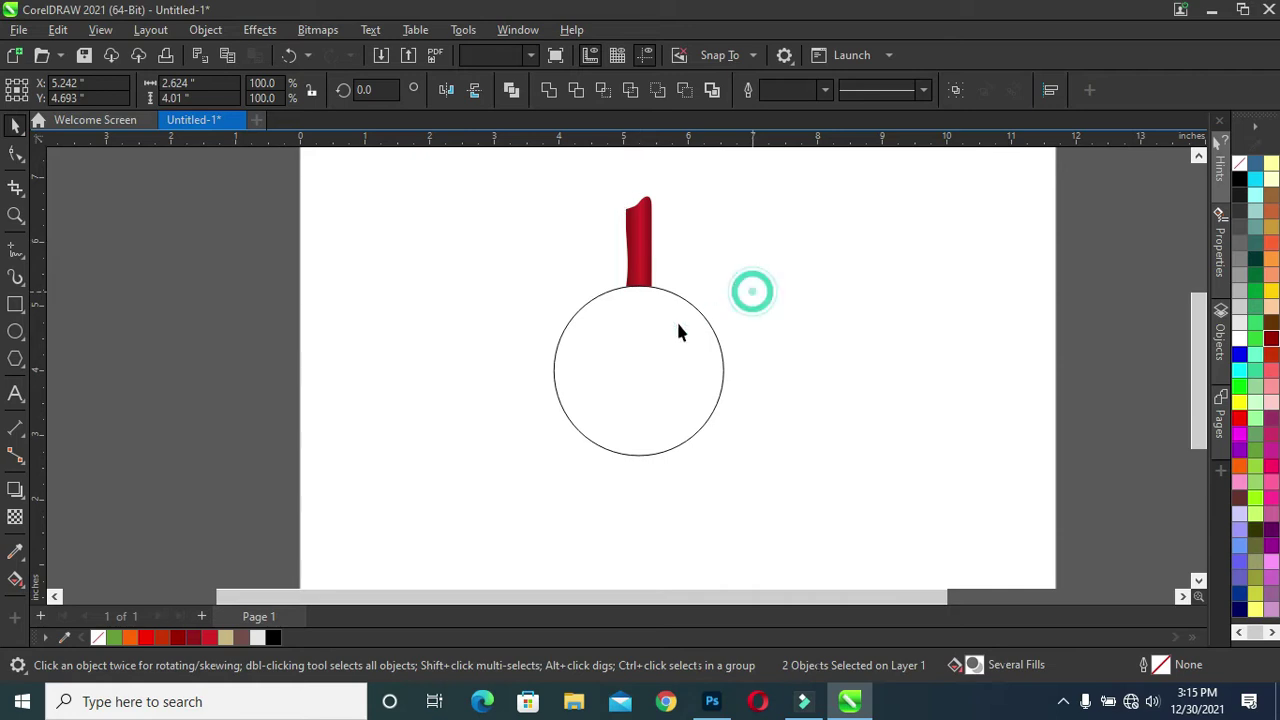
{"action": "left_click", "coordinate": [674, 330]}
{"action": "left_click_drag", "start_coordinate": [695, 327], "coordinate": [695, 326]}
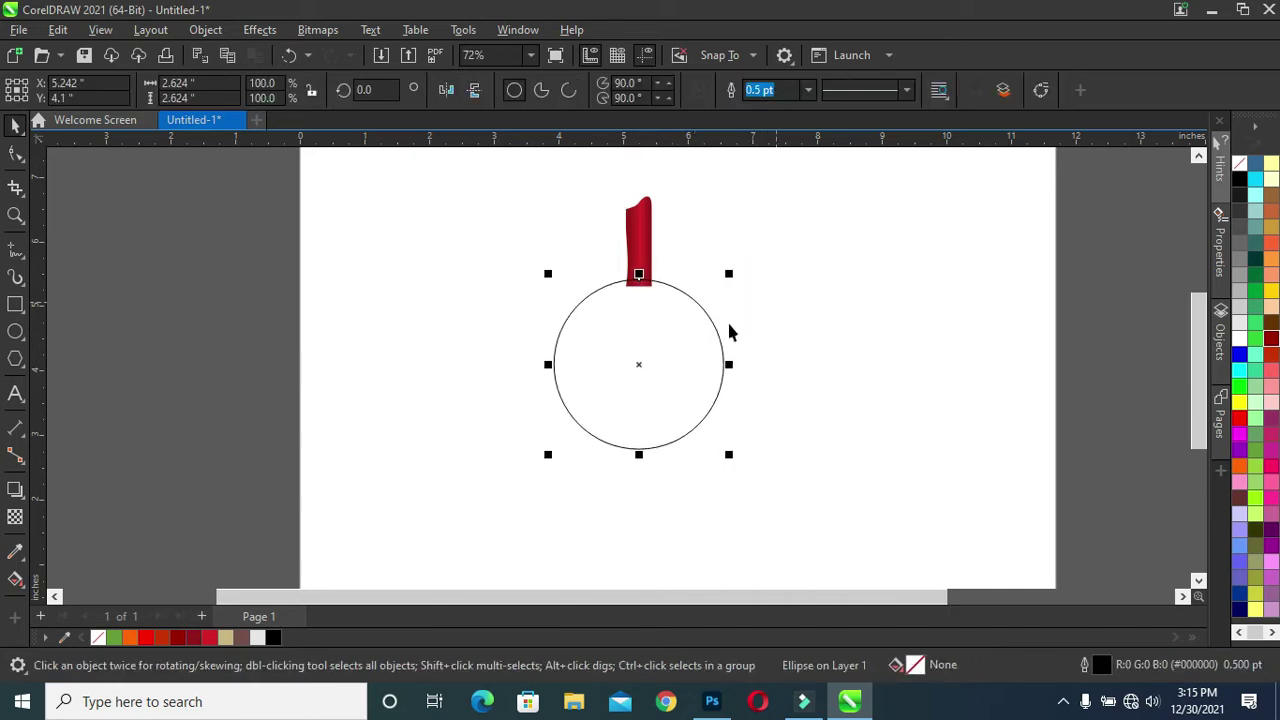
Fill the circle tan (C20 M25 Y56 K0), remove its outline, and resize it to 2.921 inches
{"action": "left_click", "coordinate": [226, 638]}
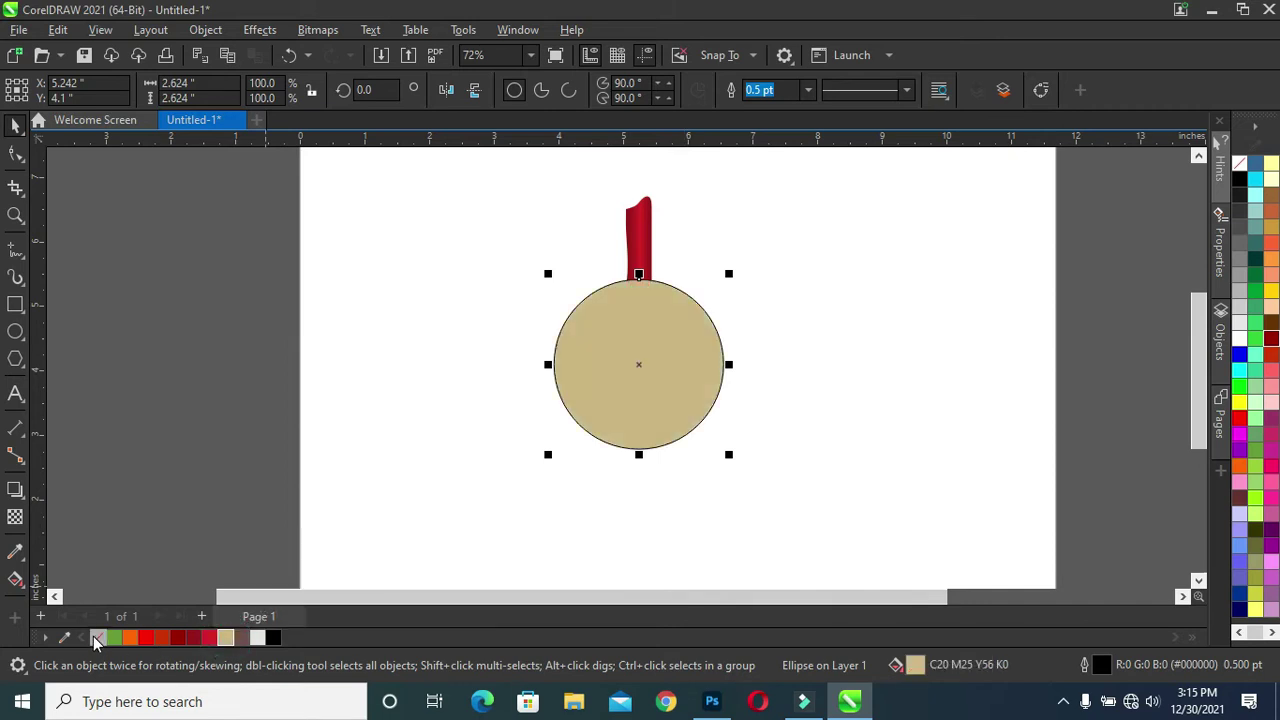
{"action": "left_click", "coordinate": [140, 504]}
{"action": "left_click", "coordinate": [643, 248]}
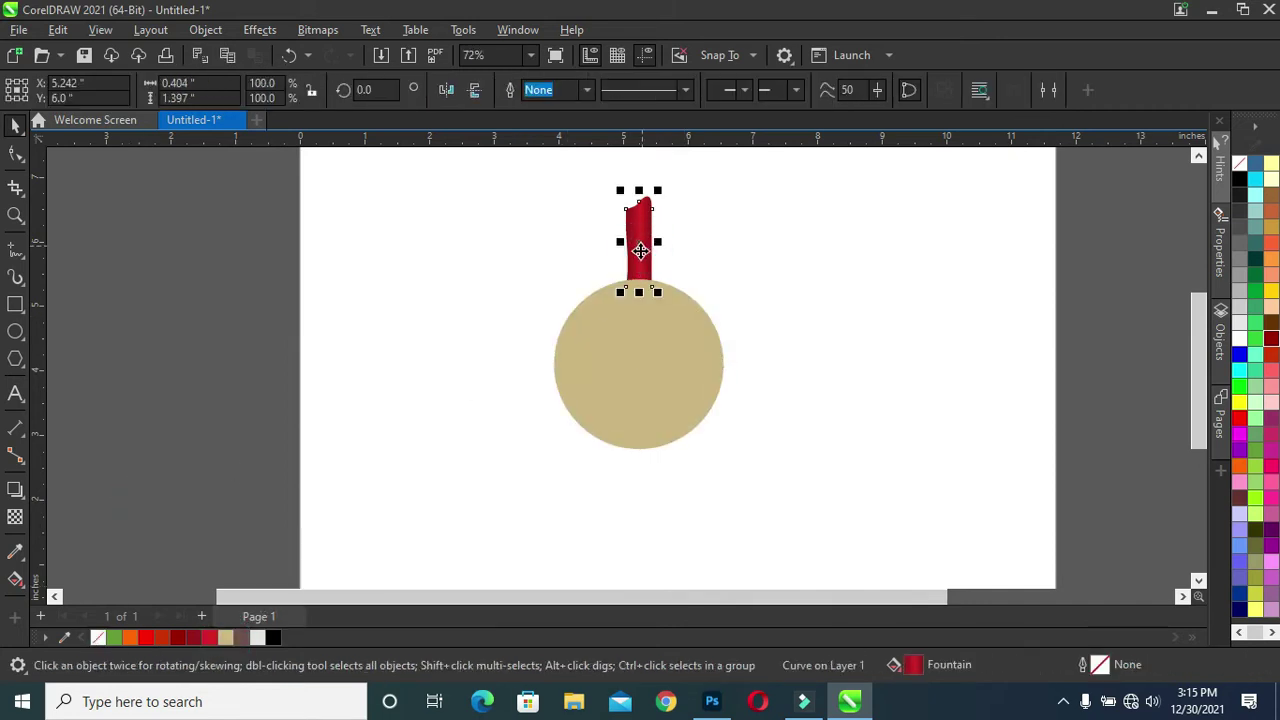
{"action": "left_click", "coordinate": [658, 335]}
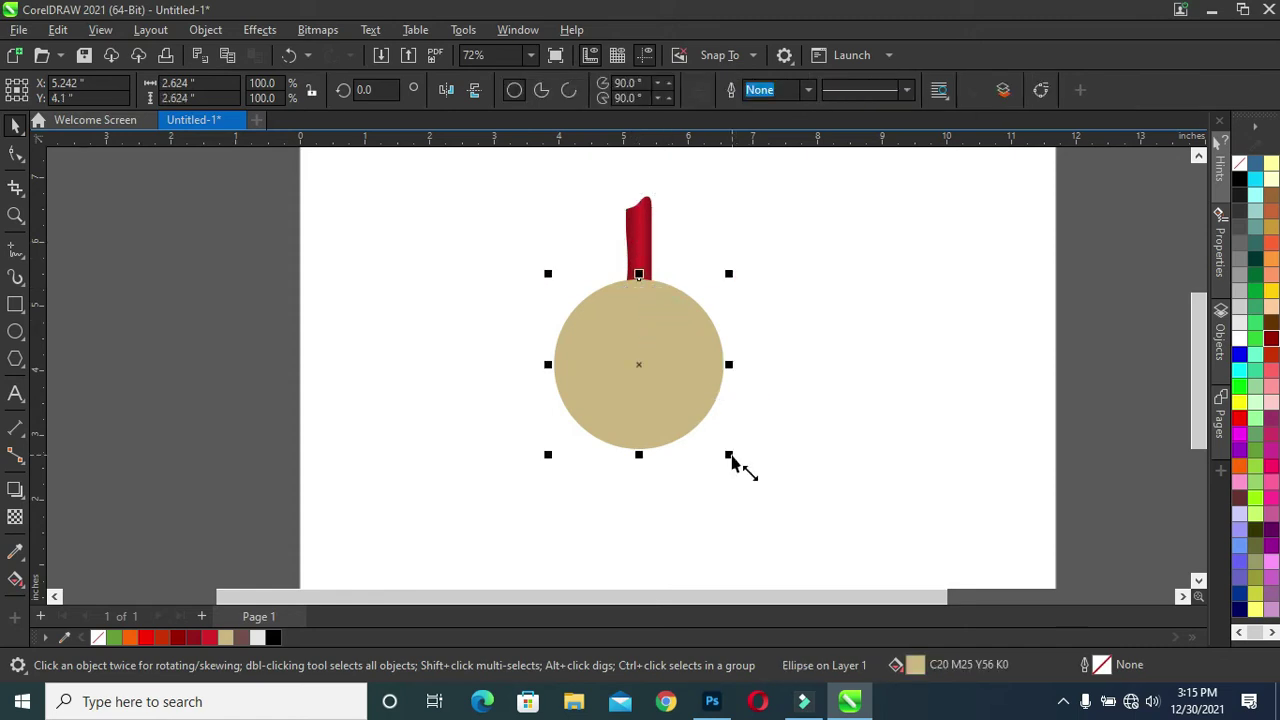
{"action": "left_click_drag", "start_coordinate": [731, 453], "coordinate": [748, 474]}
{"action": "left_click", "coordinate": [772, 272]}
{"action": "left_click", "coordinate": [639, 307]}
{"action": "left_click_drag", "start_coordinate": [533, 259], "coordinate": [543, 271]}
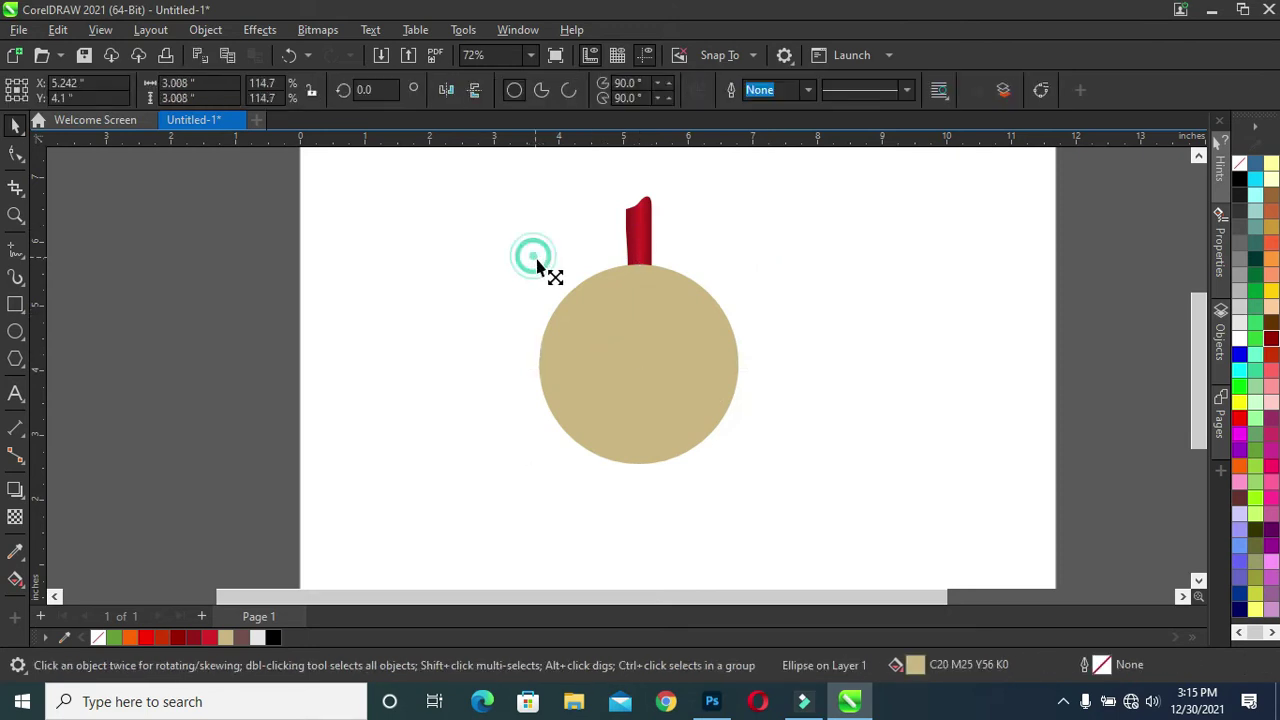
Tilt the red ribbon piece slightly, then reselect the gold circle
{"action": "left_click", "coordinate": [694, 209]}
{"action": "left_click", "coordinate": [645, 221]}
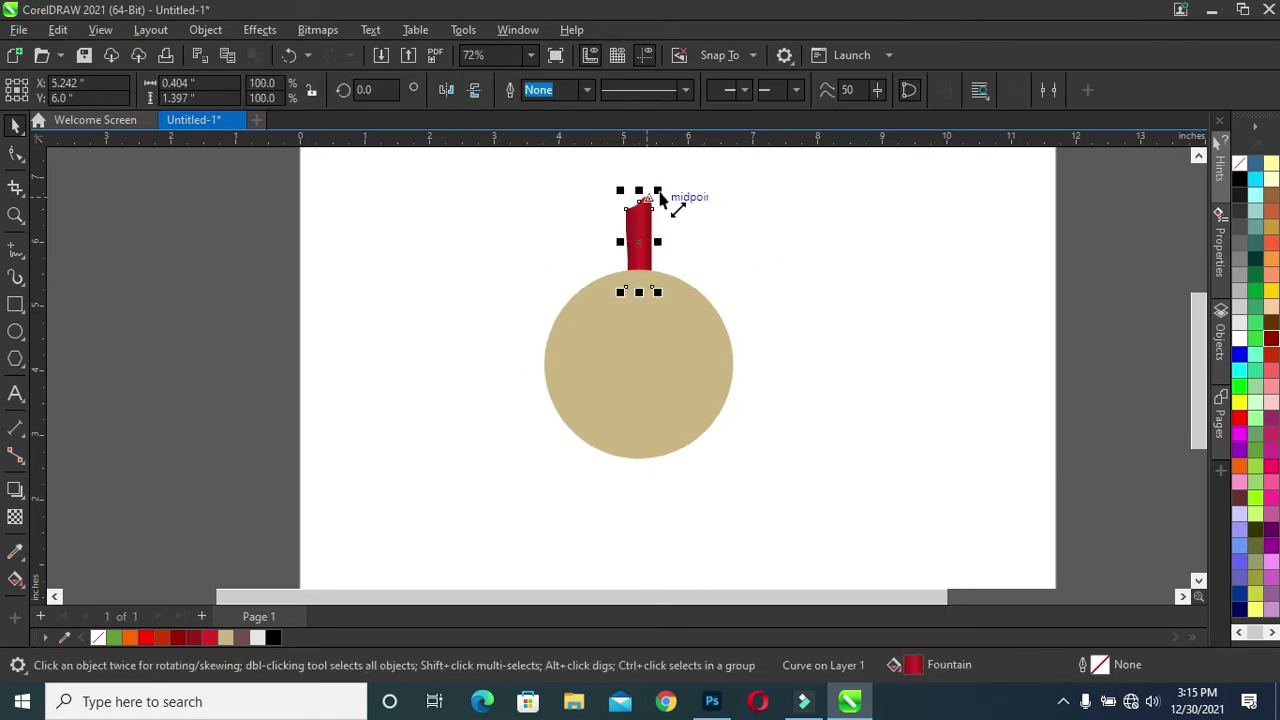
{"action": "left_click", "coordinate": [634, 238]}
{"action": "left_click_drag", "start_coordinate": [663, 196], "coordinate": [660, 187]}
{"action": "left_click", "coordinate": [714, 214]}
{"action": "left_click", "coordinate": [651, 243]}
{"action": "left_click", "coordinate": [631, 349]}
Drag horizontal and vertical guidelines from the rulers to cross at the gold circle's centre
{"action": "left_click_drag", "start_coordinate": [691, 142], "coordinate": [707, 365]}
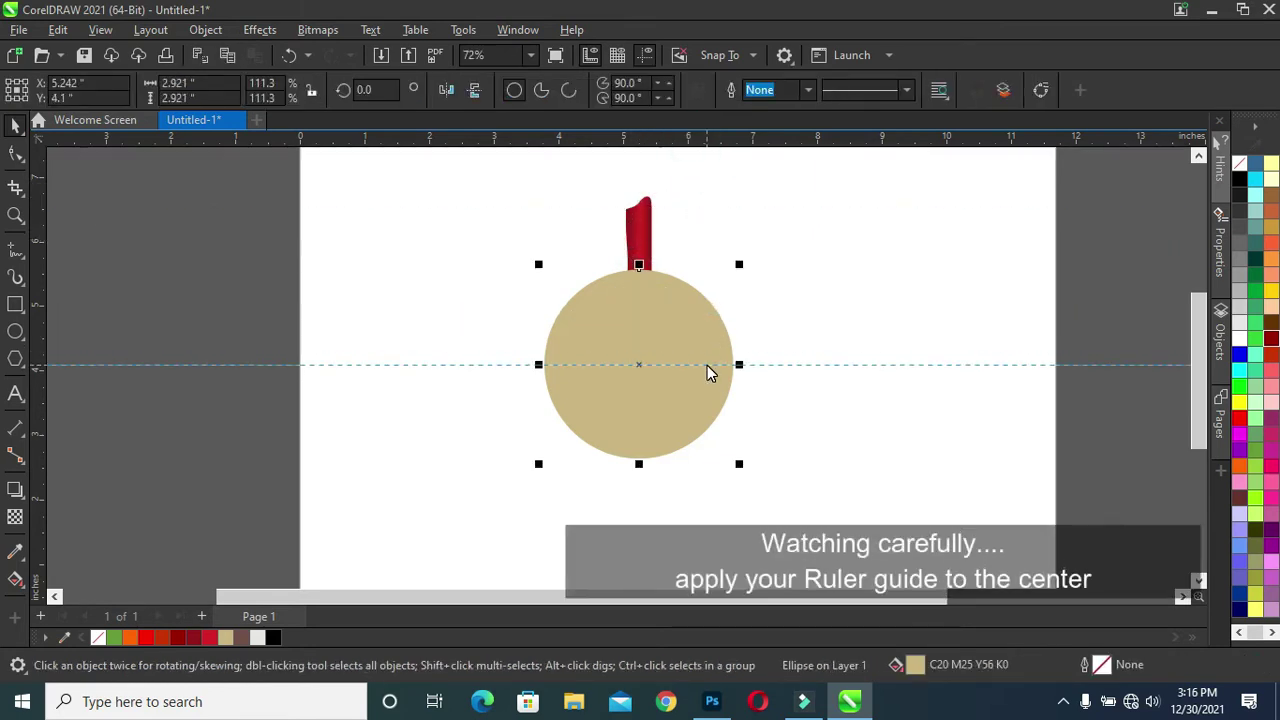
{"action": "left_click", "coordinate": [708, 364]}
{"action": "mouse_move", "coordinate": [40, 329]}
{"action": "left_mouse_down"}
{"action": "mouse_move", "coordinate": [665, 340]}
{"action": "mouse_move", "coordinate": [639, 363]}
{"action": "left_mouse_up"}
{"action": "left_click", "coordinate": [234, 297]}
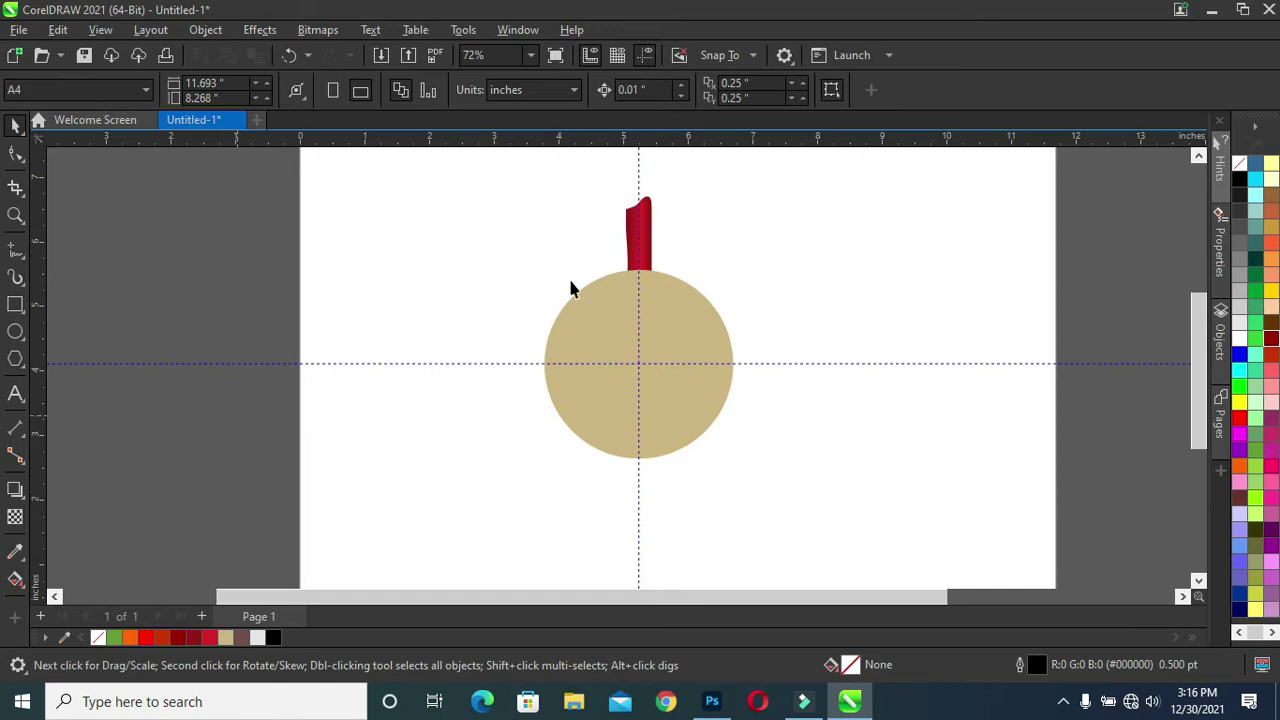
{"action": "left_click", "coordinate": [651, 222]}
{"action": "left_click", "coordinate": [651, 222]}
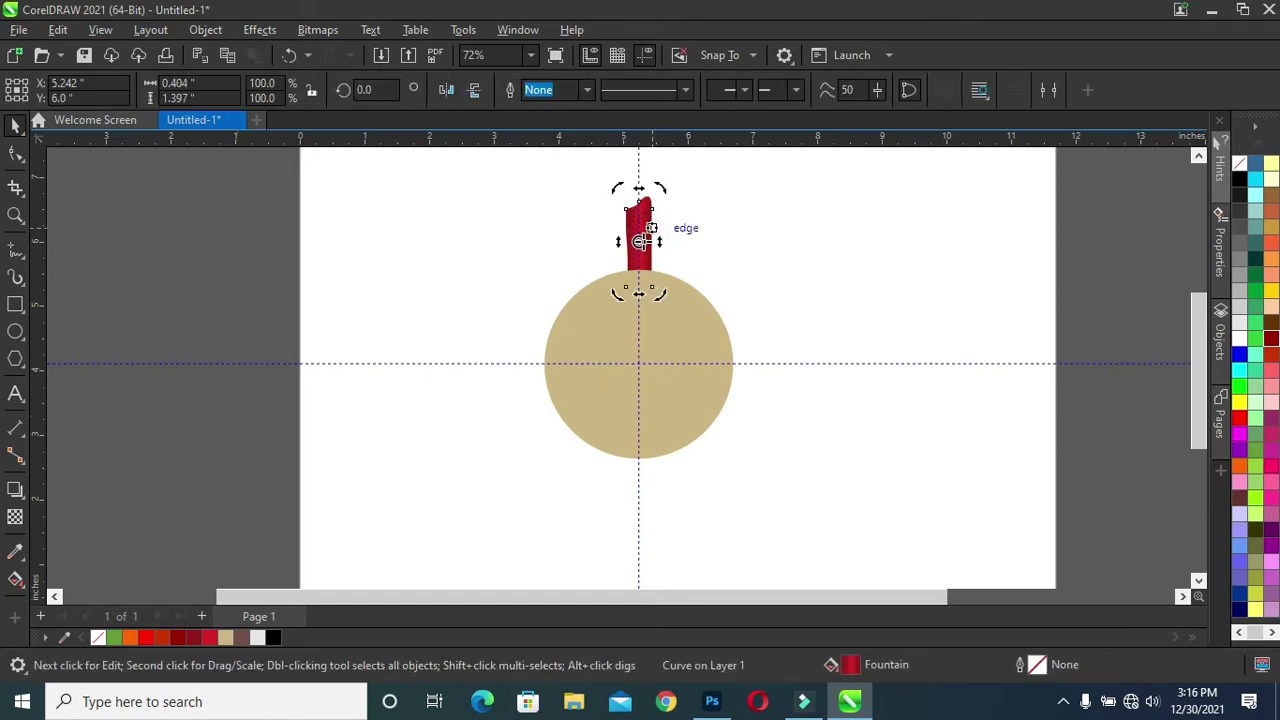
Move the ribbon's rotation centre to the circle centre and leave one rotated duplicate
{"action": "left_click_drag", "start_coordinate": [647, 342], "coordinate": [639, 364]}
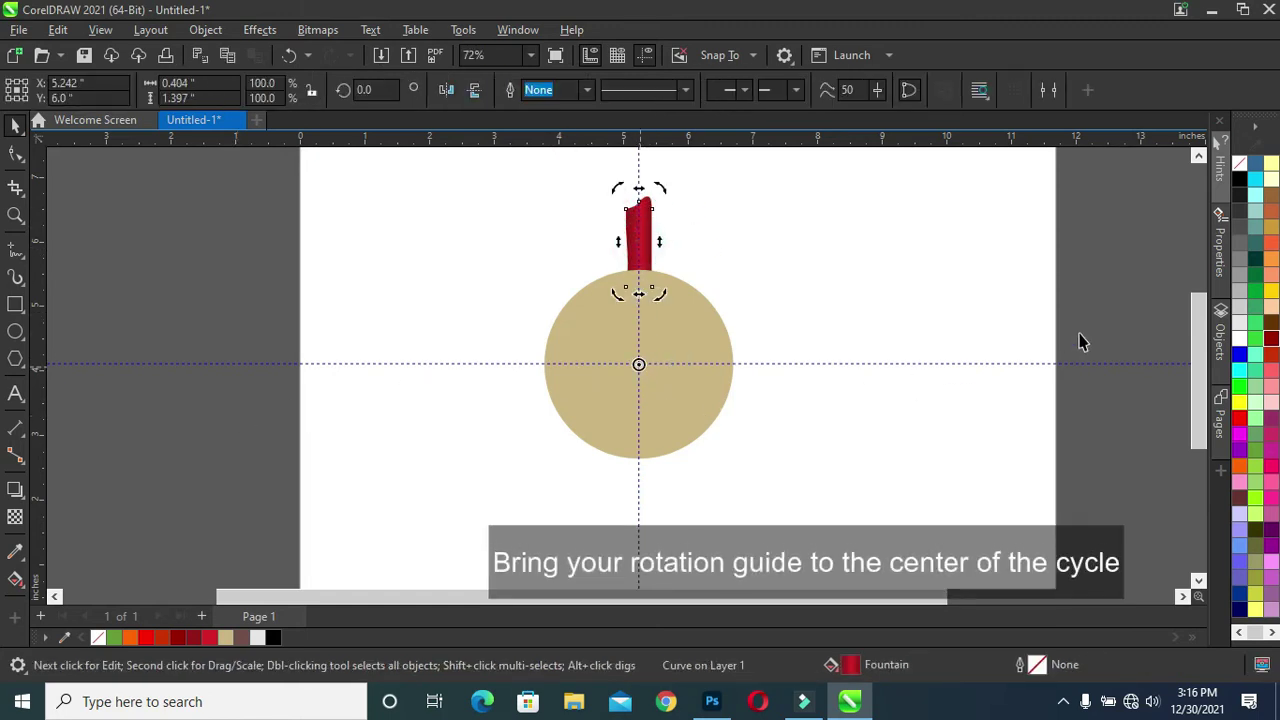
{"action": "left_click", "coordinate": [700, 251]}
{"action": "left_click", "coordinate": [643, 215]}
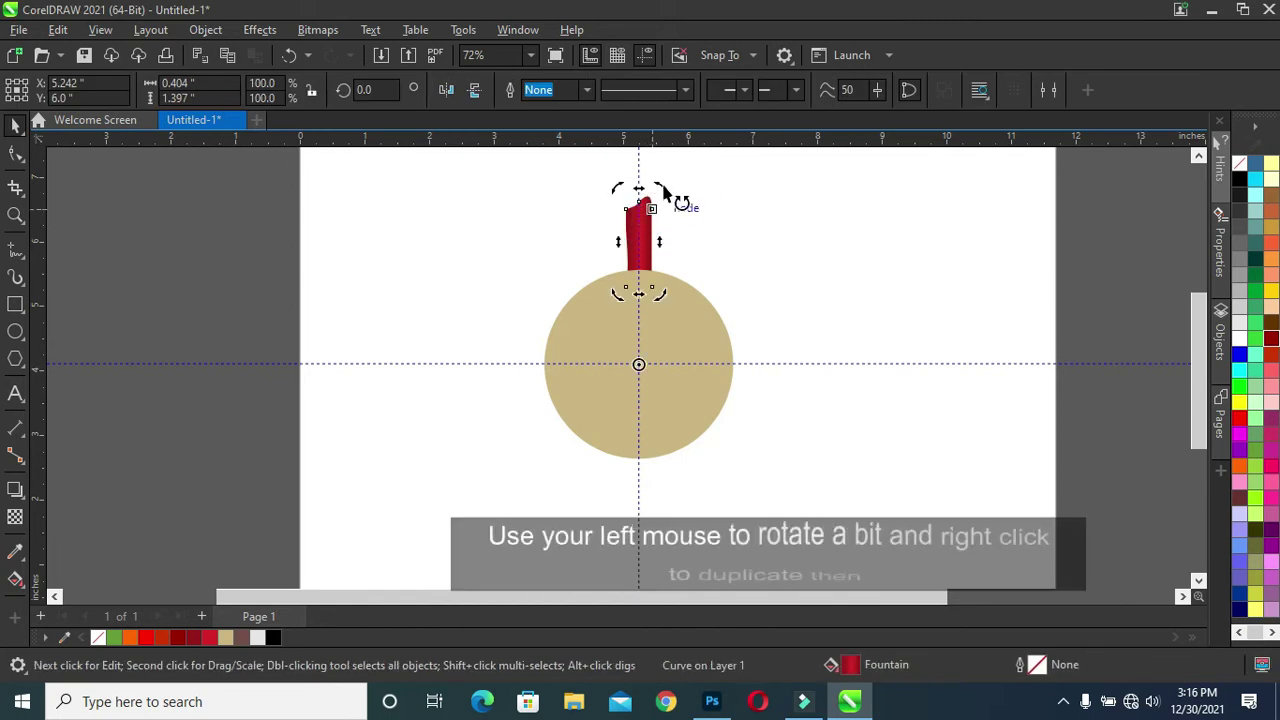
{"action": "left_click_drag", "start_coordinate": [664, 192], "coordinate": [682, 205]}
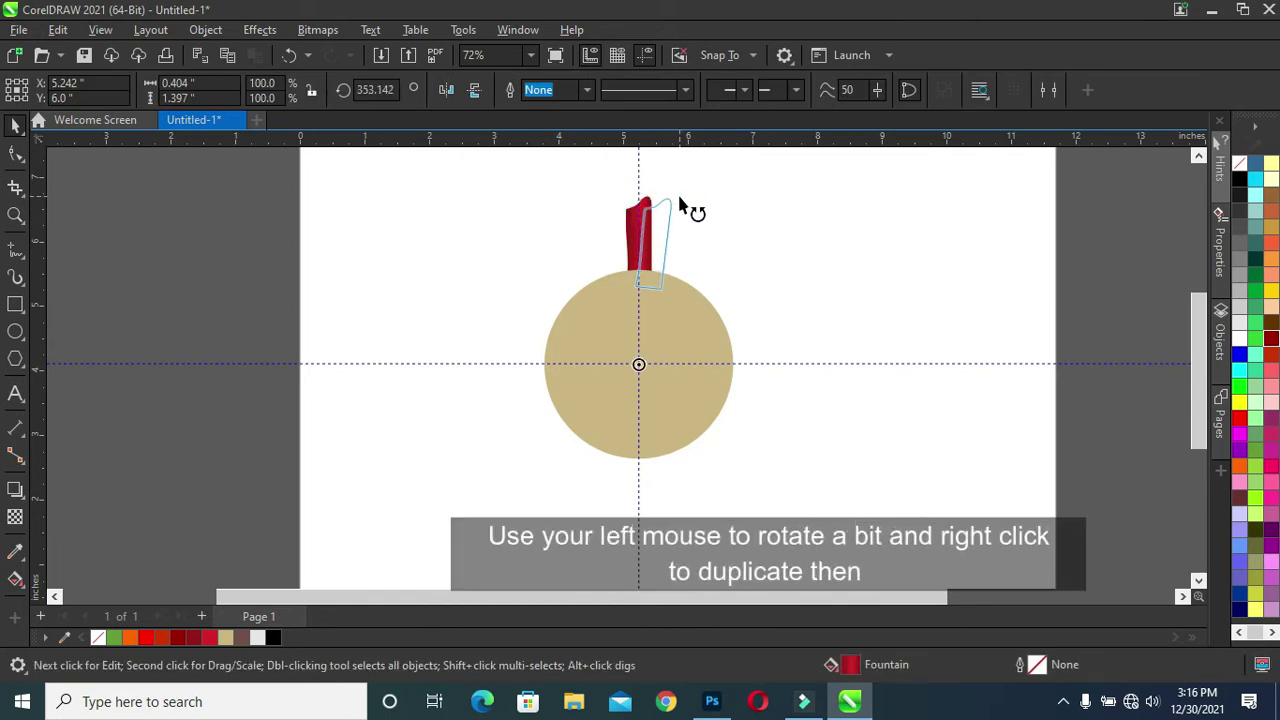
{"action": "left_click_drag", "start_coordinate": [682, 205], "coordinate": [673, 208]}
{"action": "scroll", "coordinate": [631, 175], "scroll_direction": "up", "scroll_amount": 1}
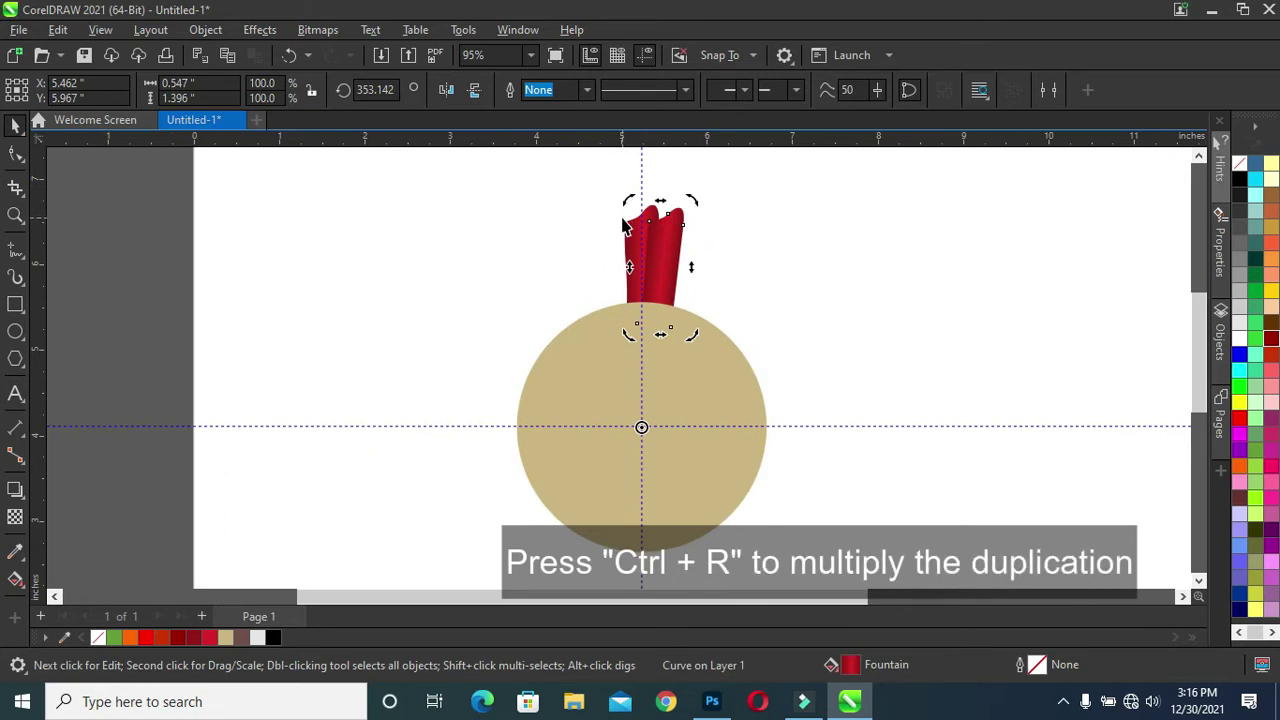
Repeat the rotated copy with Ctrl+R around the circle and tilt the top copy to close the ring
{"action": "key", "text": "ctrl+r"}
{"action": "key", "text": "ctrl+r"}
{"action": "key", "text": "ctrl+r"}
{"action": "key", "text": "ctrl+r"}
{"action": "key", "text": "ctrl+r"}
{"action": "key", "text": "ctrl+r"}
{"action": "key", "text": "ctrl+r"}
{"action": "key", "text": "ctrl+r"}
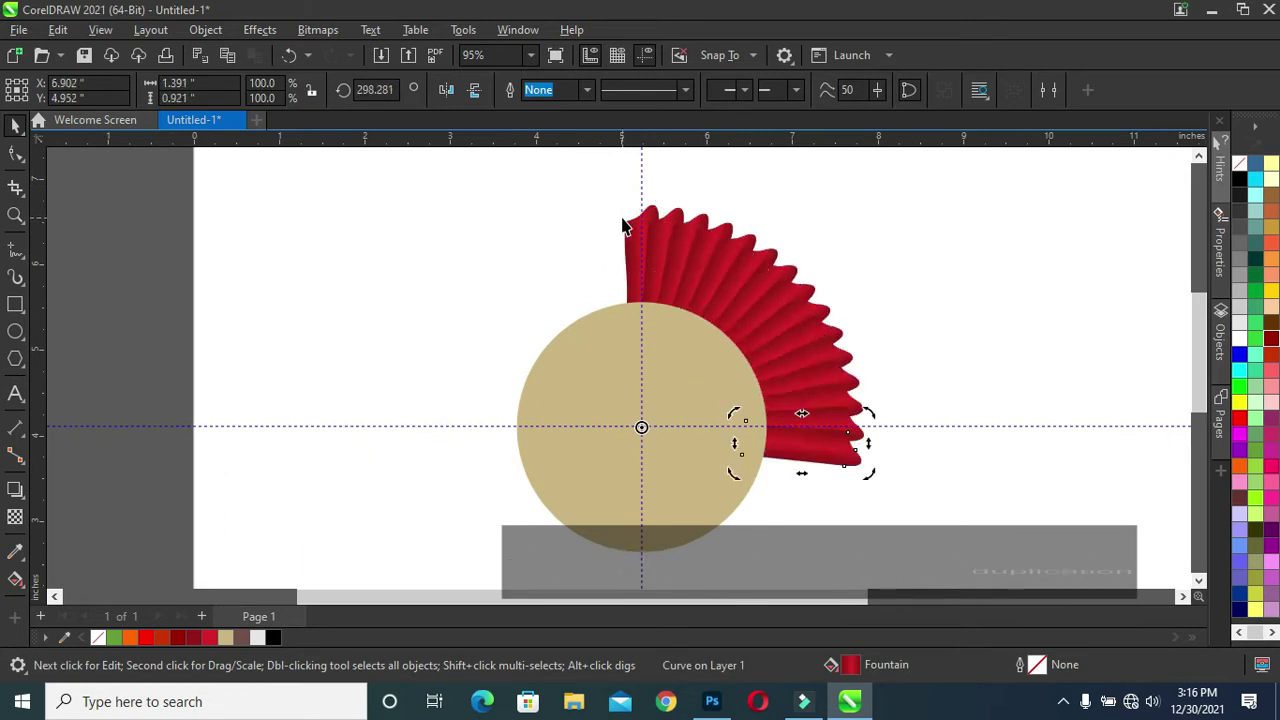
{"action": "key", "text": "ctrl+r"}
{"action": "key", "text": "ctrl+r"}
{"action": "key", "text": "ctrl+r"}
{"action": "key", "text": "ctrl+r"}
{"action": "key", "text": "ctrl+r"}
{"action": "key", "text": "ctrl+r"}
{"action": "key", "text": "ctrl+r"}
{"action": "key", "text": "ctrl+r"}
{"action": "key", "text": "ctrl+r"}
{"action": "key", "text": "ctrl+r"}
{"action": "key", "text": "ctrl+r"}
{"action": "key", "text": "ctrl+r"}
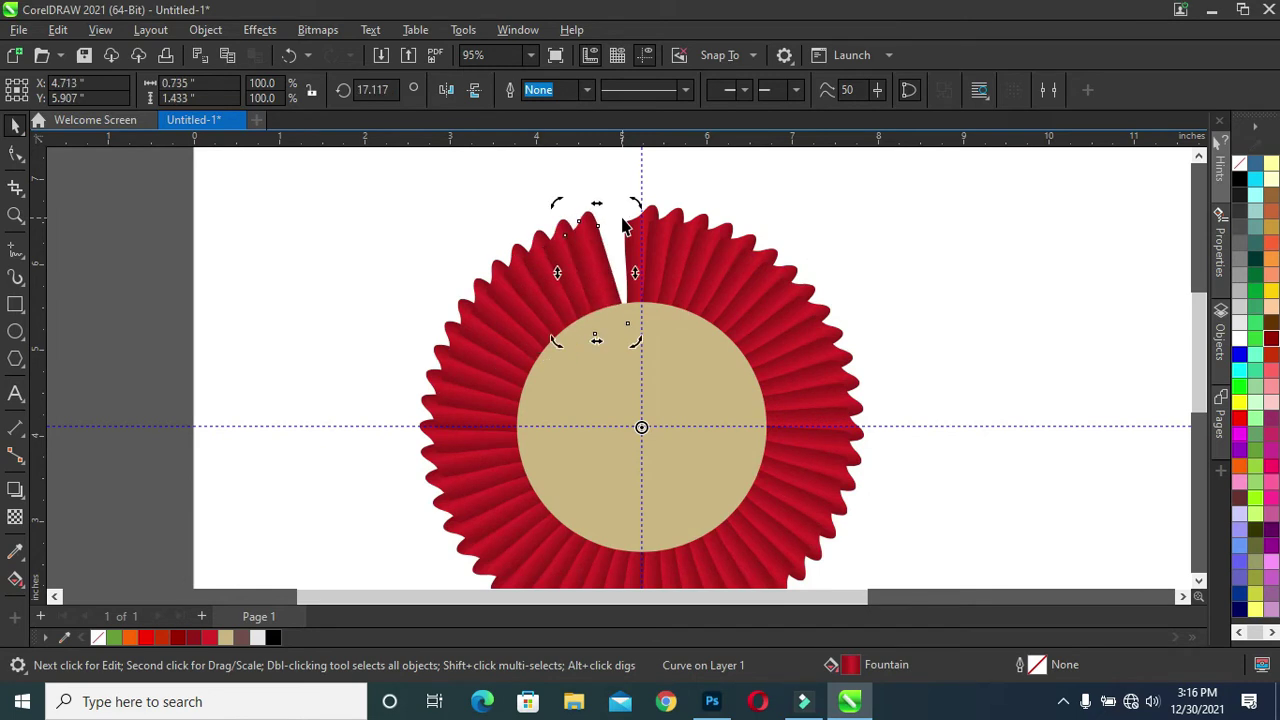
{"action": "key", "text": "ctrl+r"}
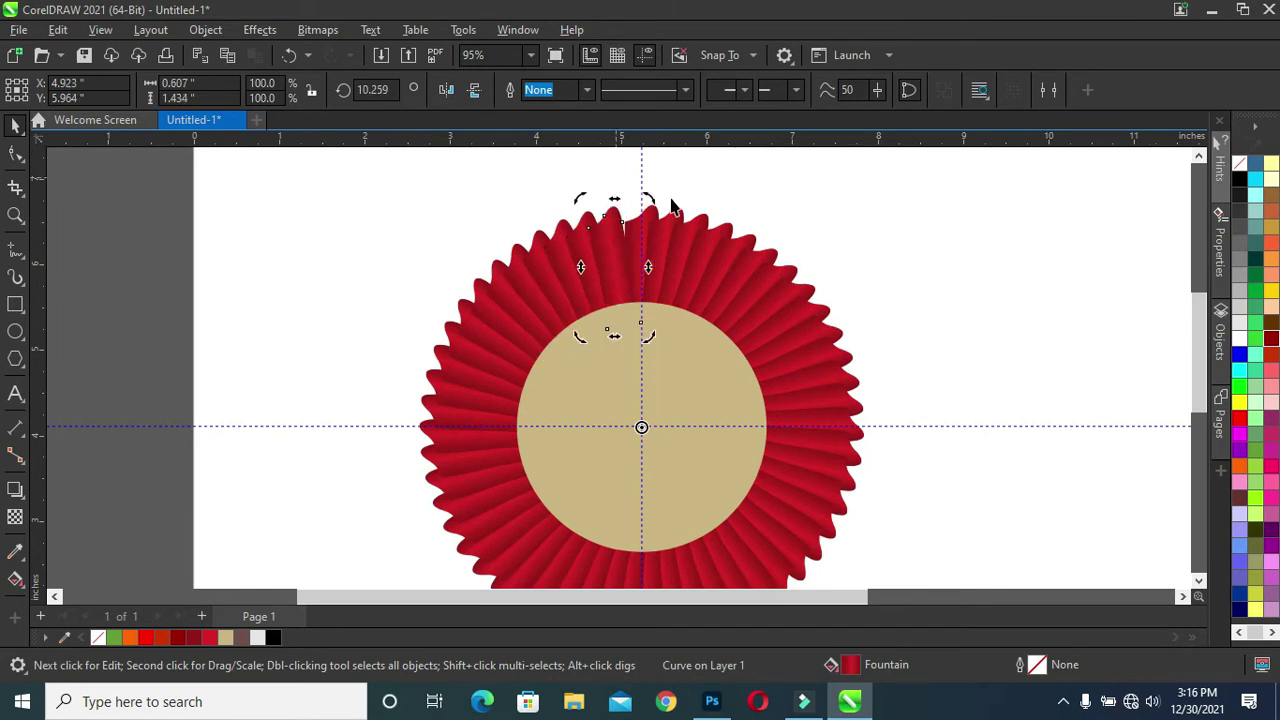
{"action": "key", "text": "ctrl+r"}
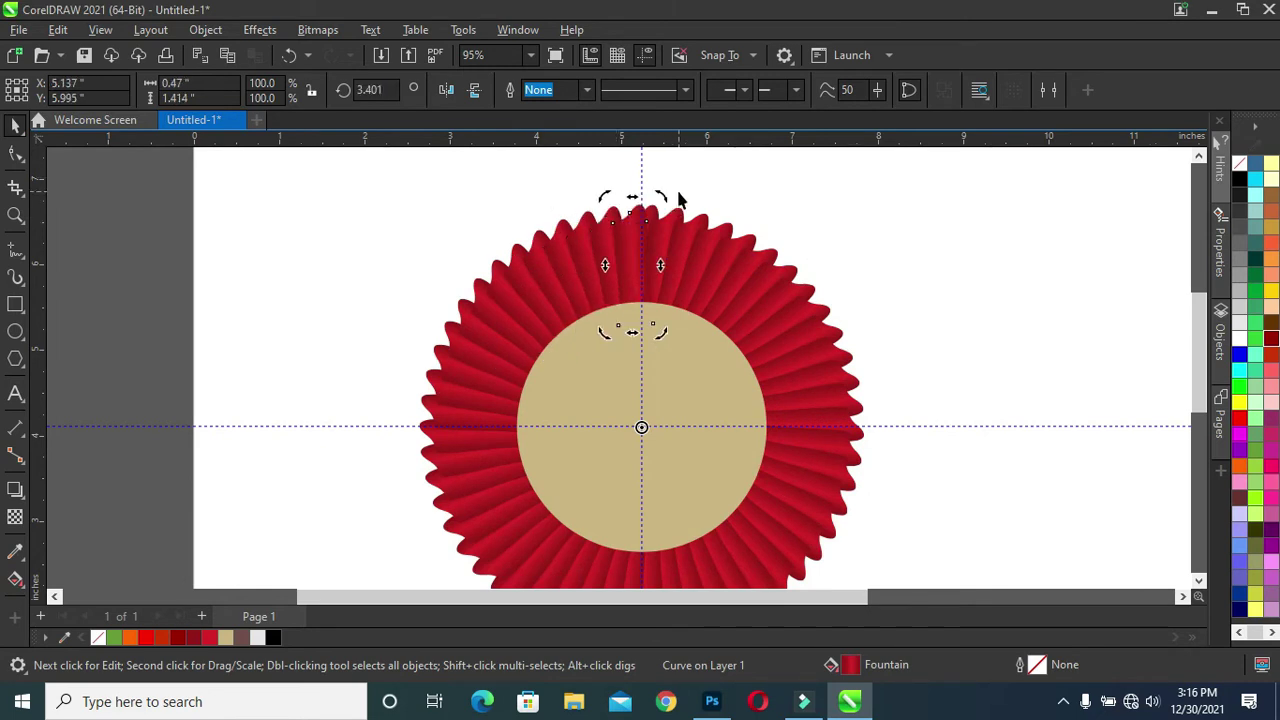
{"action": "scroll", "coordinate": [629, 242], "scroll_direction": "up", "scroll_amount": 2}
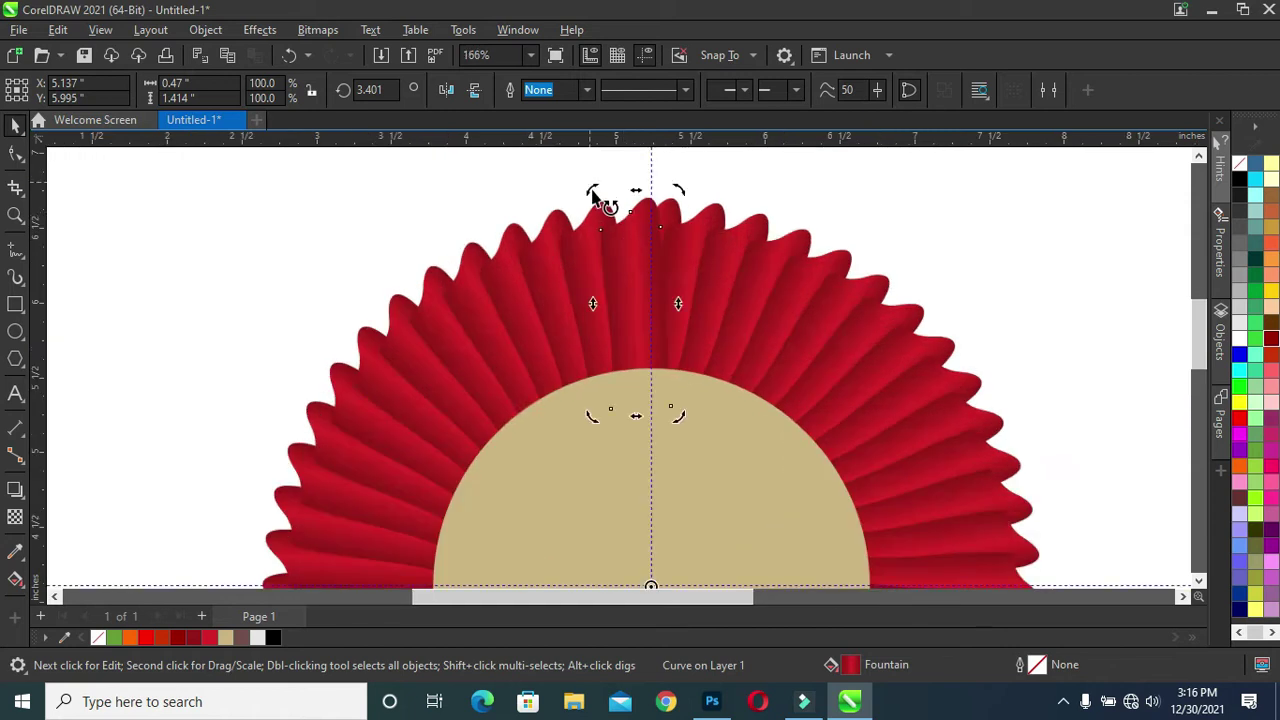
{"action": "left_click_drag", "start_coordinate": [592, 196], "coordinate": [584, 193]}
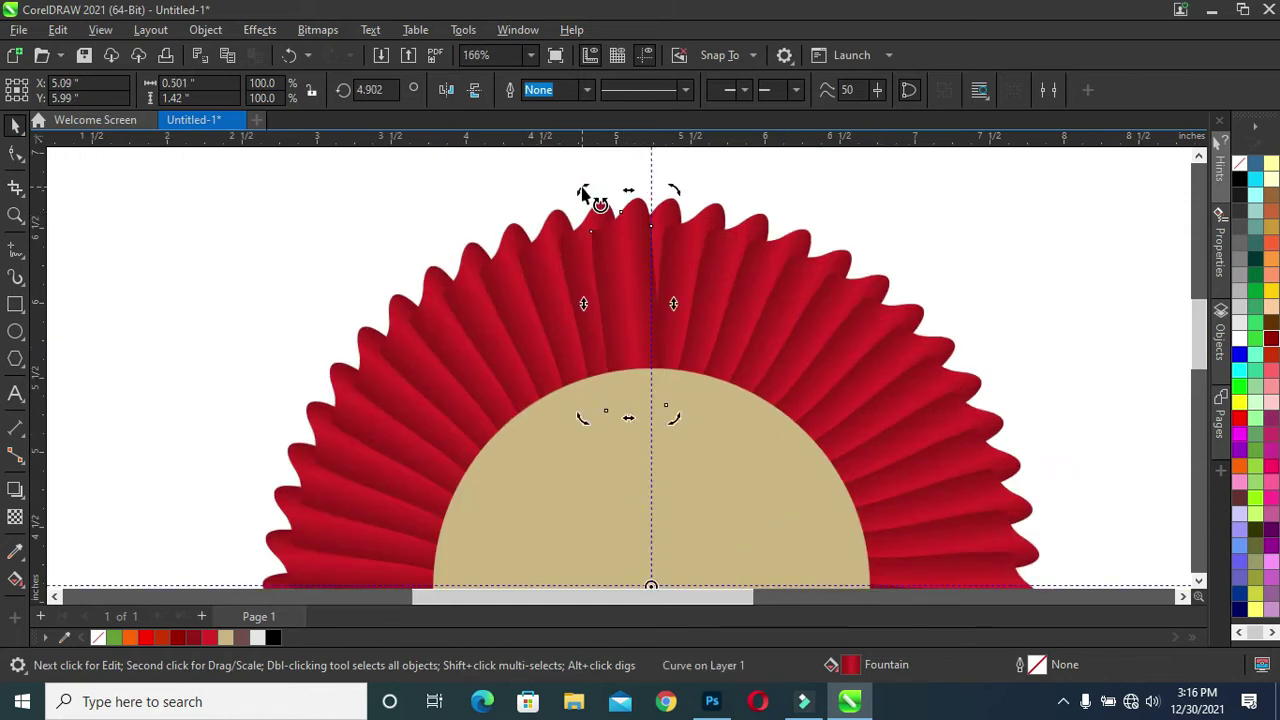
{"action": "scroll", "coordinate": [613, 190], "scroll_direction": "down", "scroll_amount": 2}
{"action": "scroll", "coordinate": [686, 200], "scroll_direction": "down", "scroll_amount": 1}
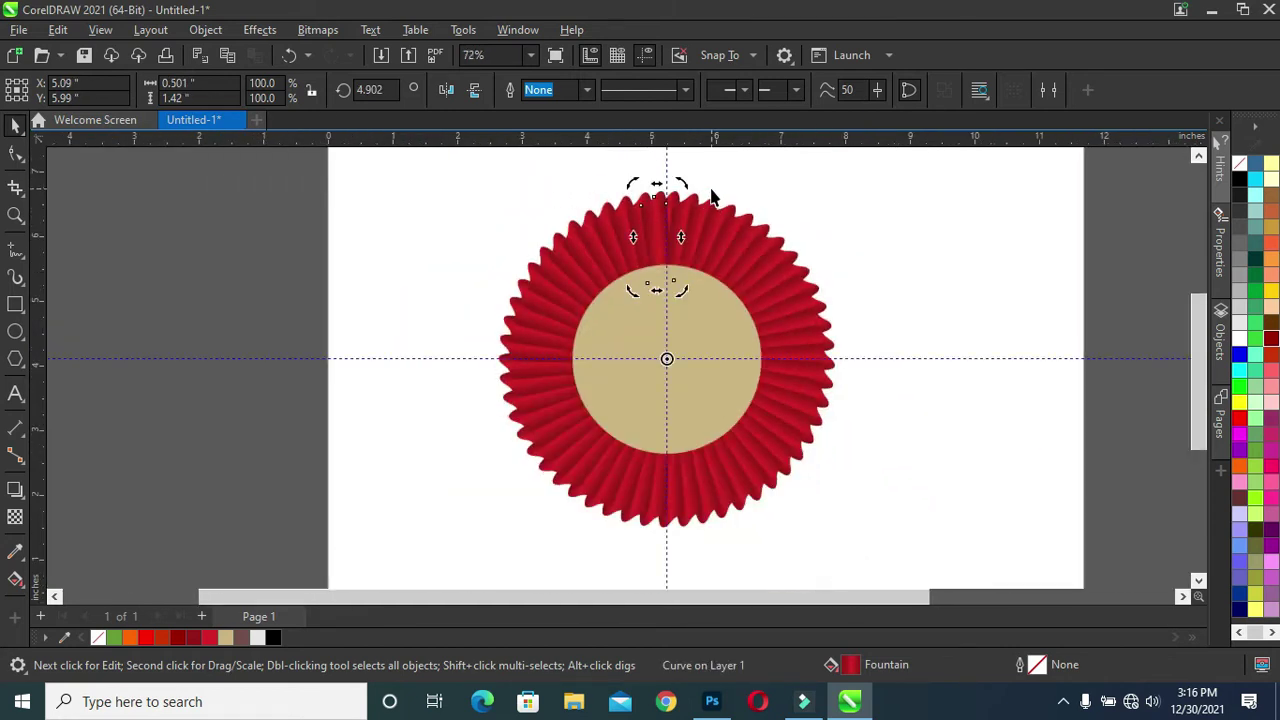
{"action": "scroll", "coordinate": [712, 196], "scroll_direction": "down", "scroll_amount": 2}
{"action": "left_click", "coordinate": [410, 183]}
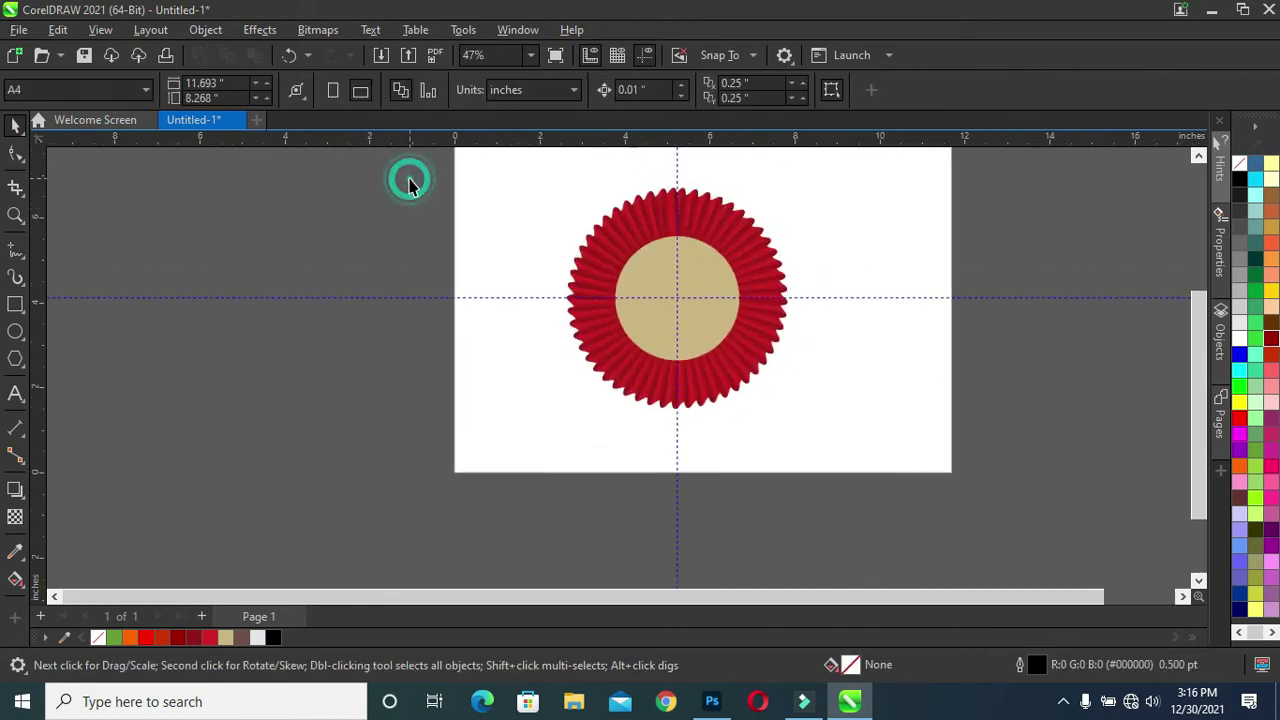
Delete the vertical guideline and reverse the stacking order of all rosette pieces
{"action": "left_click", "coordinate": [825, 298]}
{"action": "left_click", "coordinate": [677, 274]}
{"action": "key", "text": "Delete"}
{"action": "scroll", "coordinate": [767, 176], "scroll_direction": "up", "scroll_amount": 1}
{"action": "left_click_drag", "start_coordinate": [340, 186], "coordinate": [910, 542]}
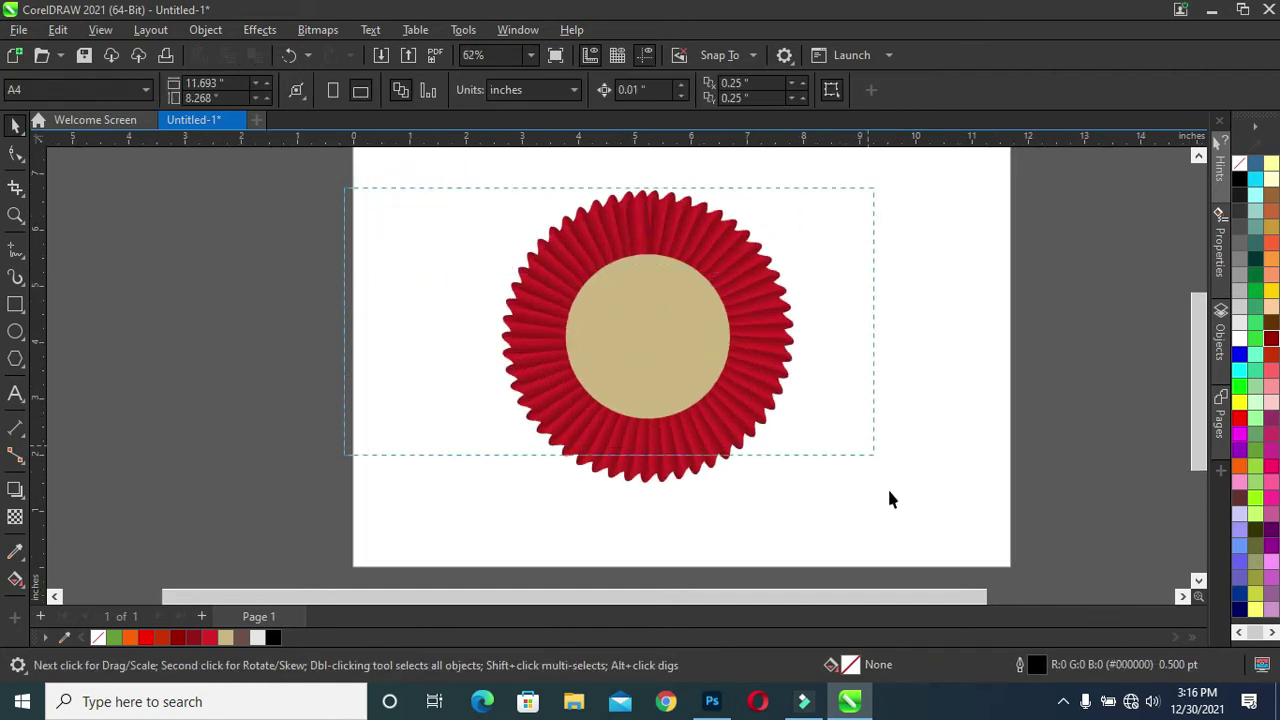
{"action": "left_click_drag", "start_coordinate": [296, 162], "coordinate": [886, 514]}
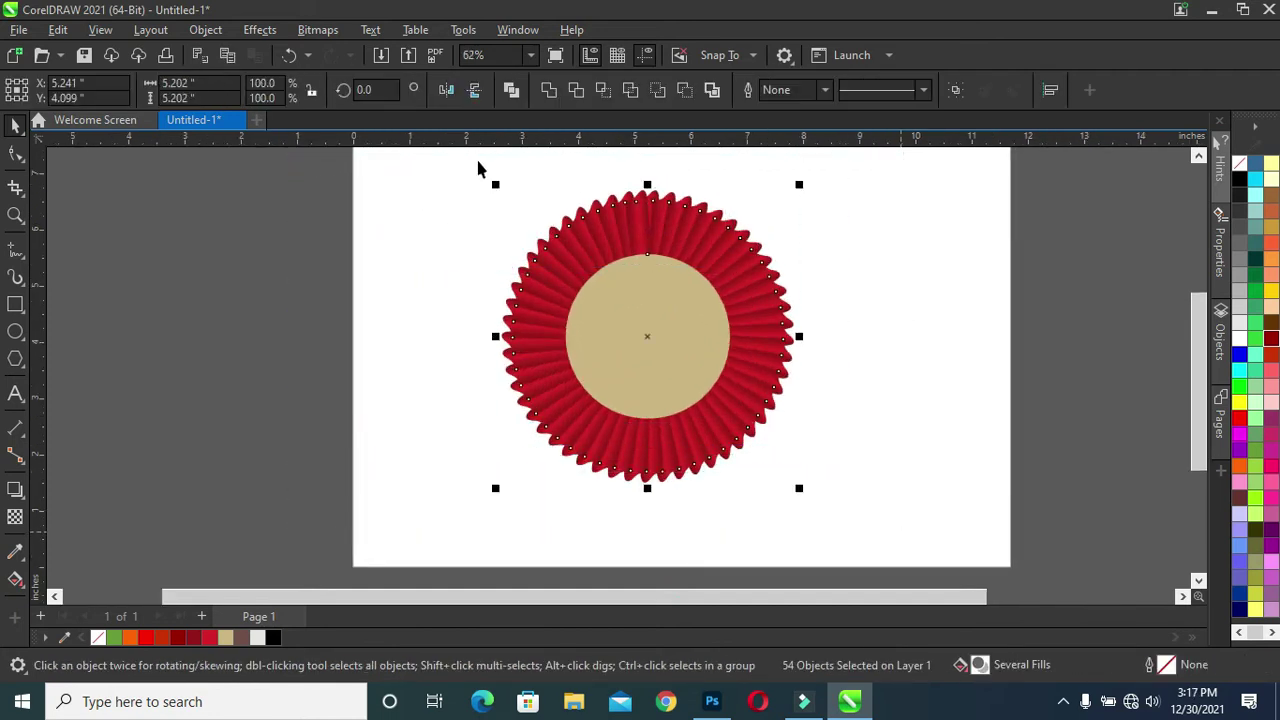
{"action": "left_click", "coordinate": [210, 30]}
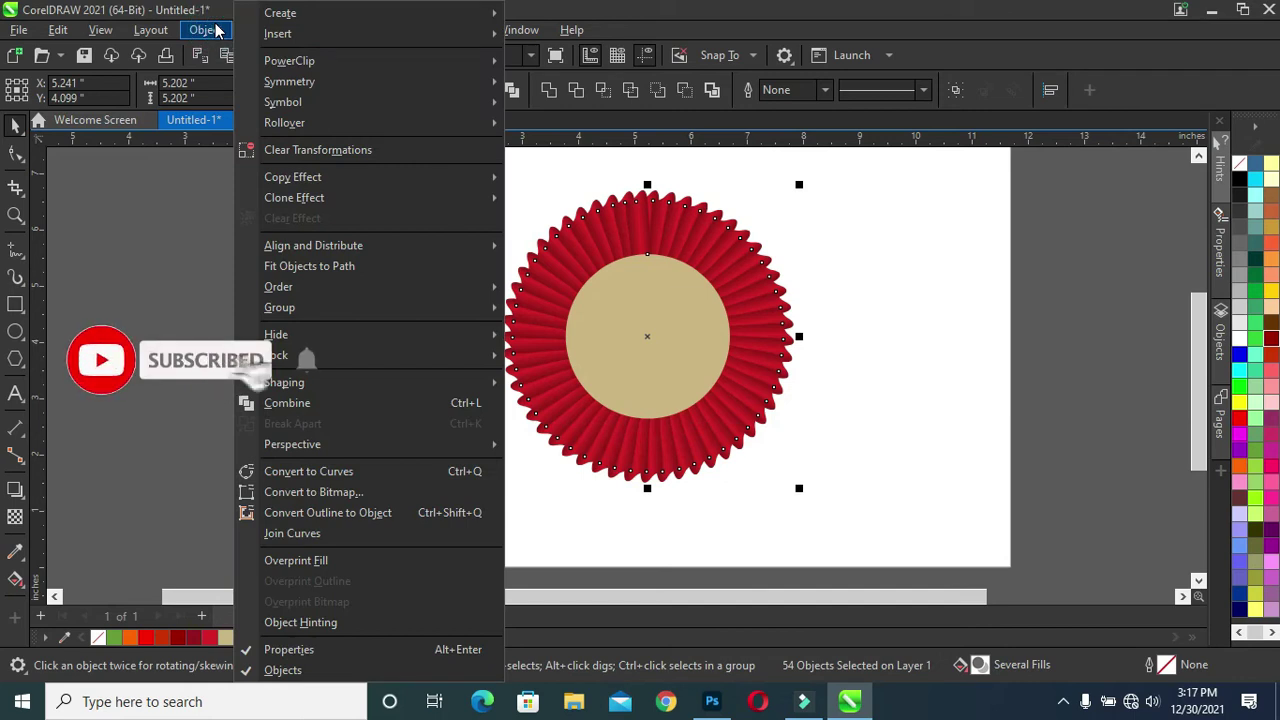
{"action": "mouse_move", "coordinate": [278, 287]}
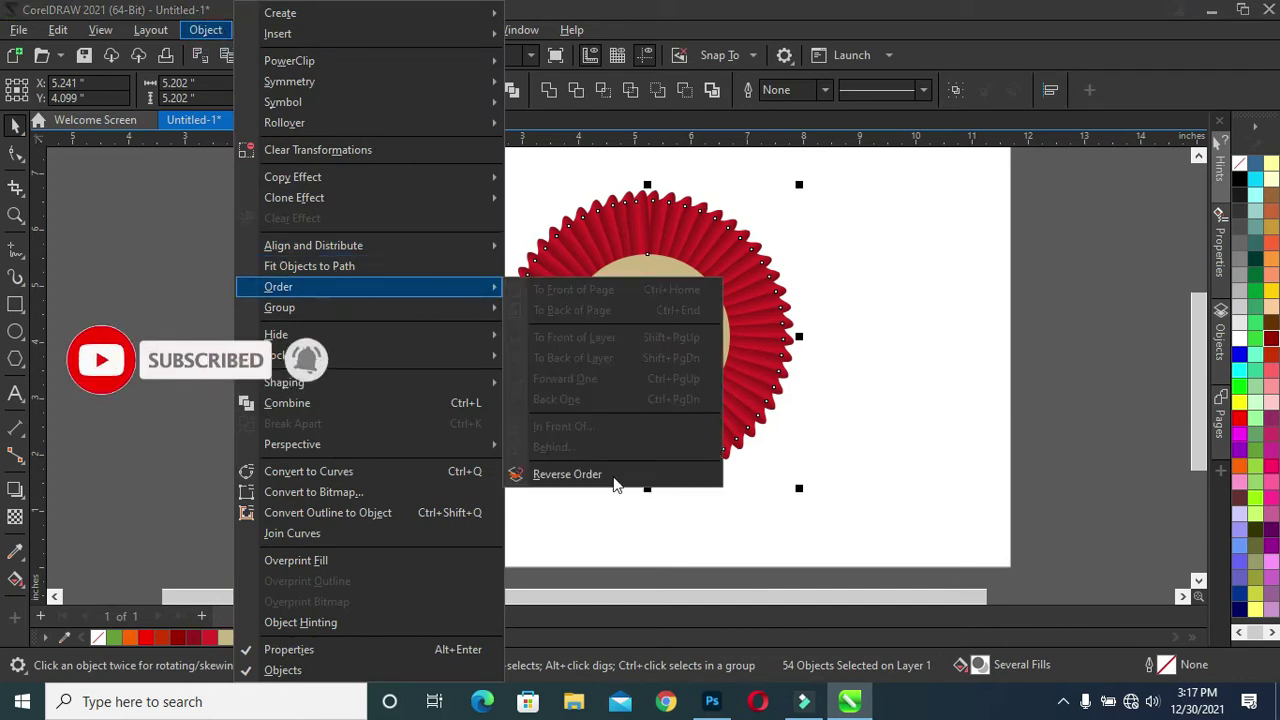
{"action": "left_click", "coordinate": [577, 476]}
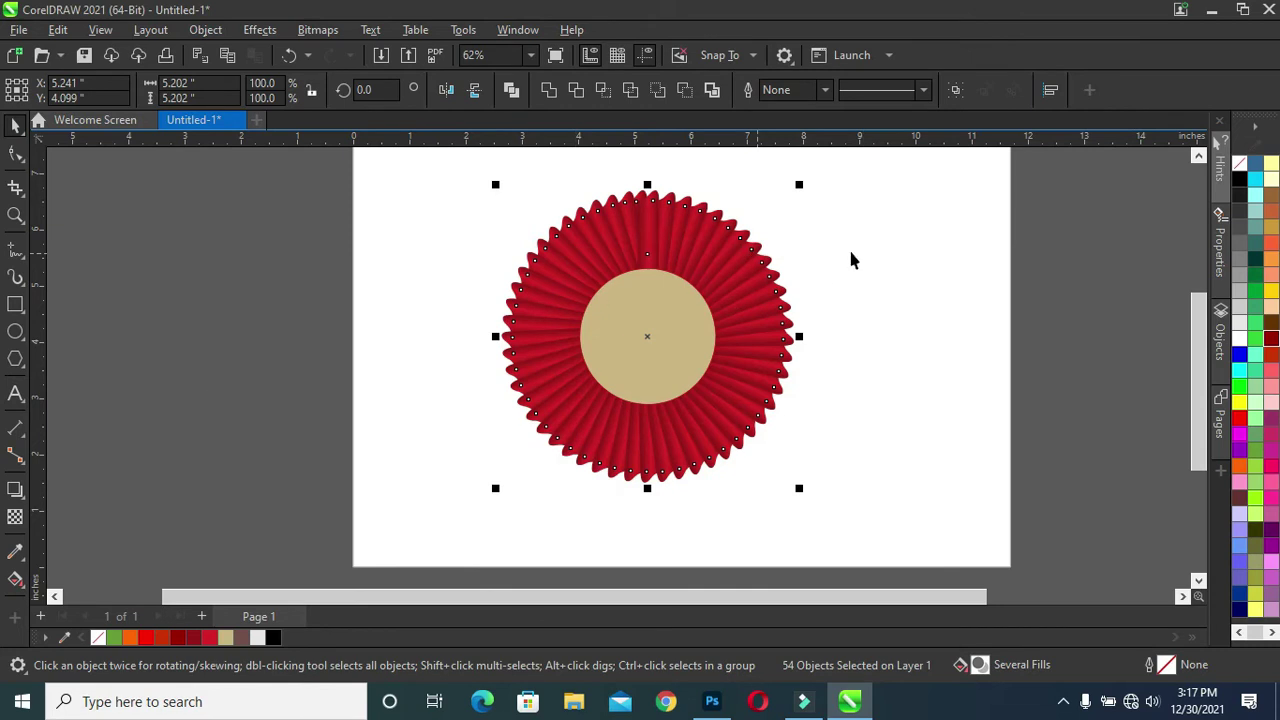
Bring the tan centre circle in front of the ribbon copies
{"action": "left_click", "coordinate": [850, 260]}
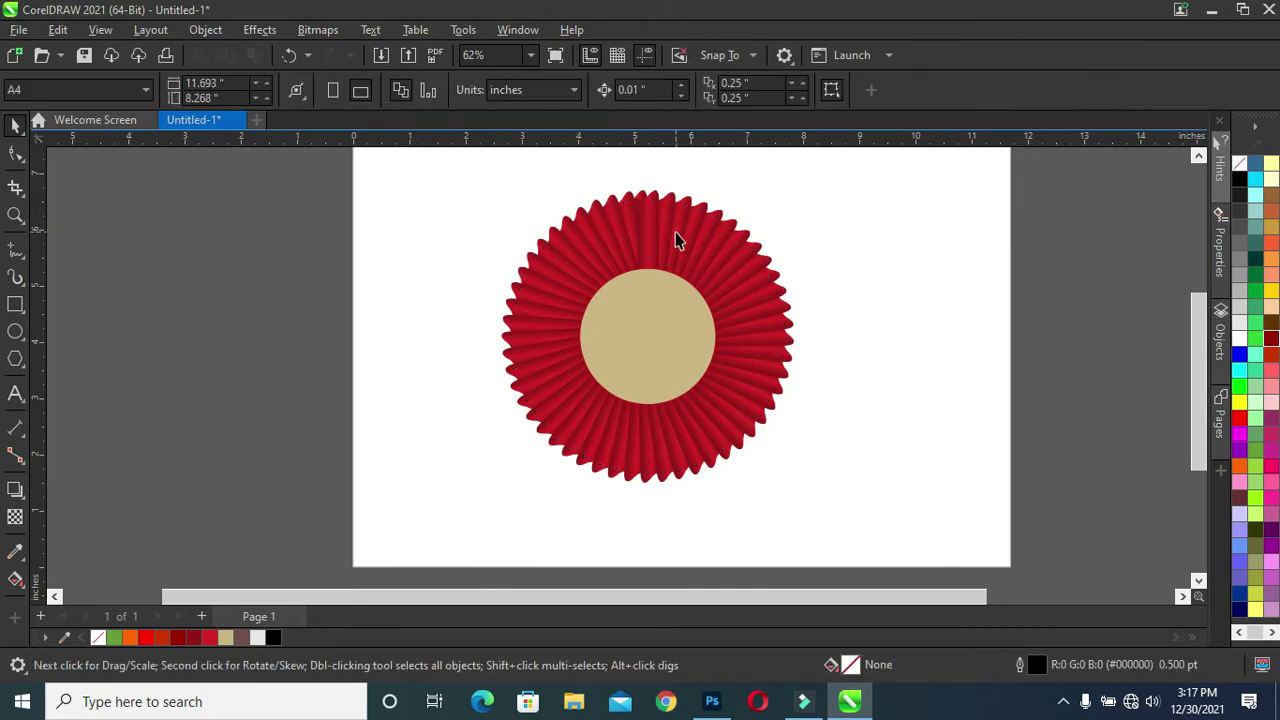
{"action": "left_click", "coordinate": [625, 328]}
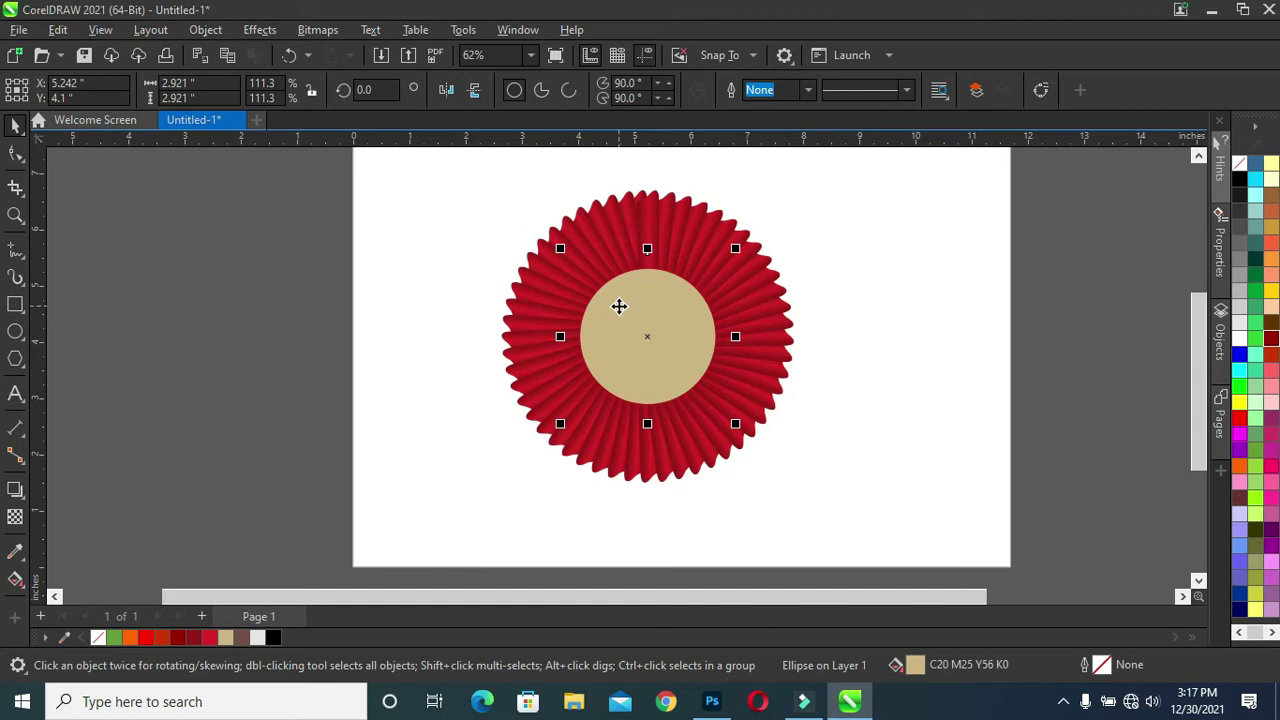
{"action": "right_click", "coordinate": [622, 314]}
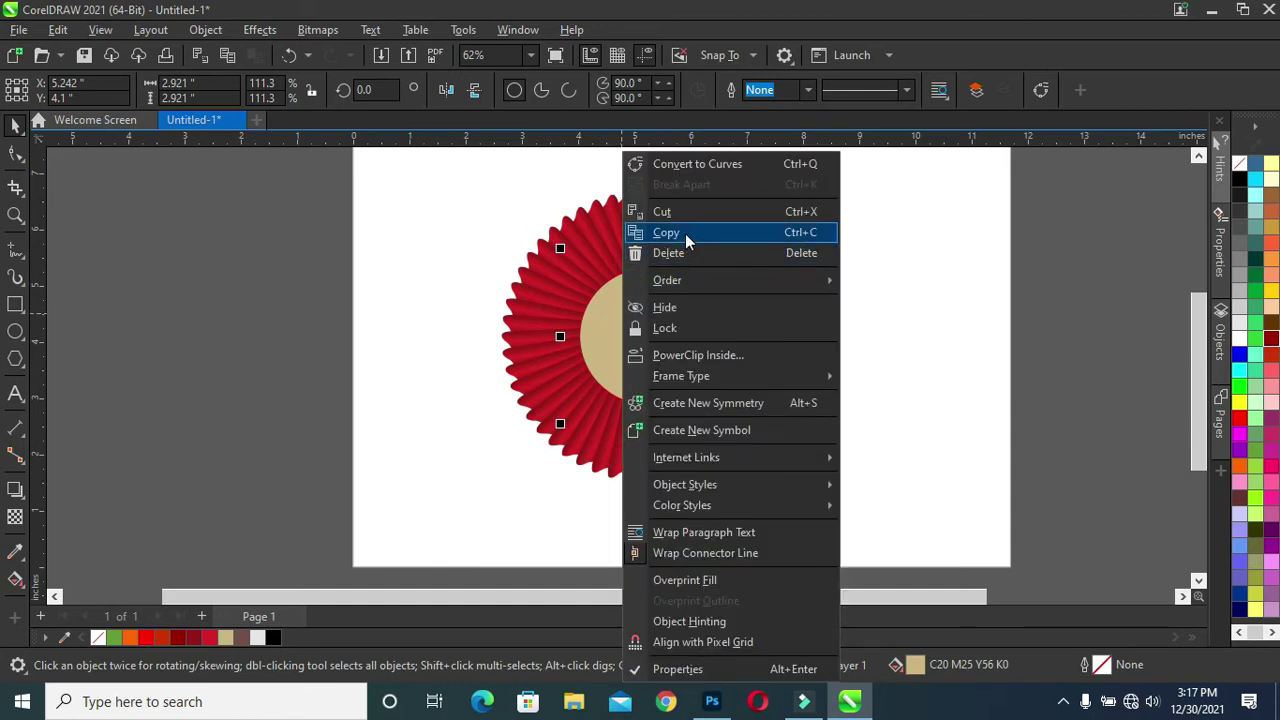
{"action": "mouse_move", "coordinate": [700, 280]}
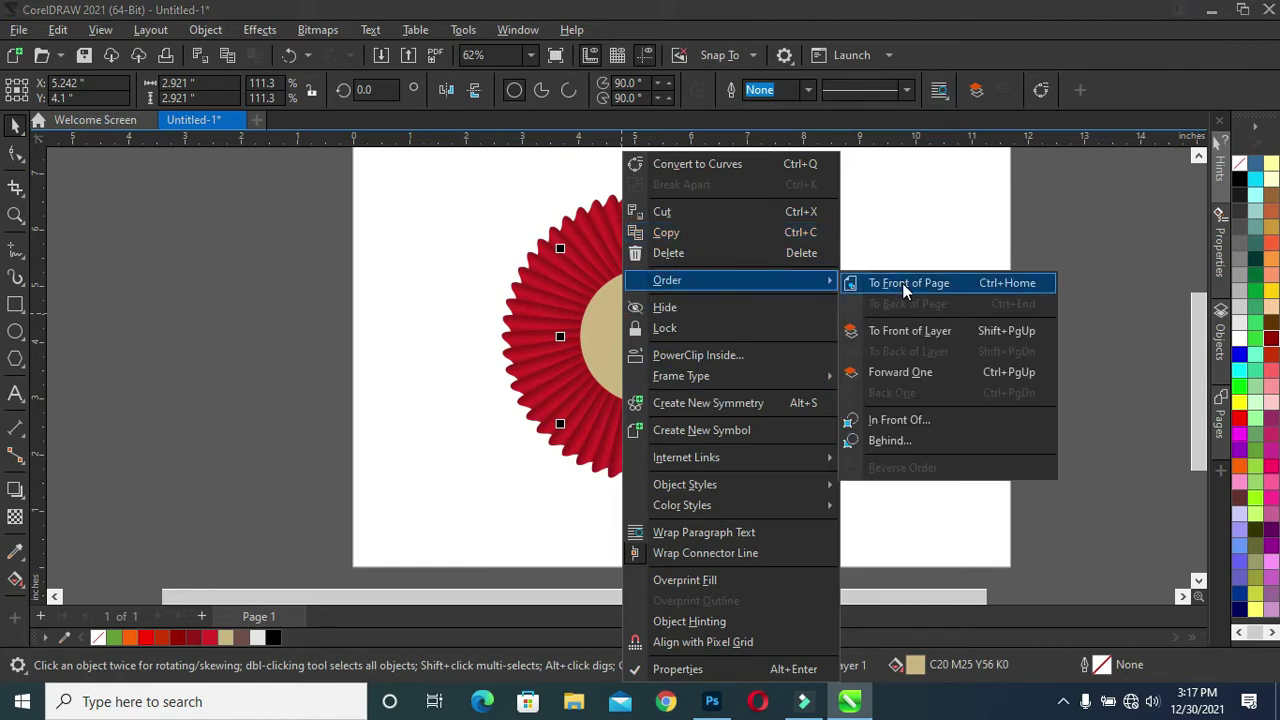
{"action": "left_click", "coordinate": [902, 283]}
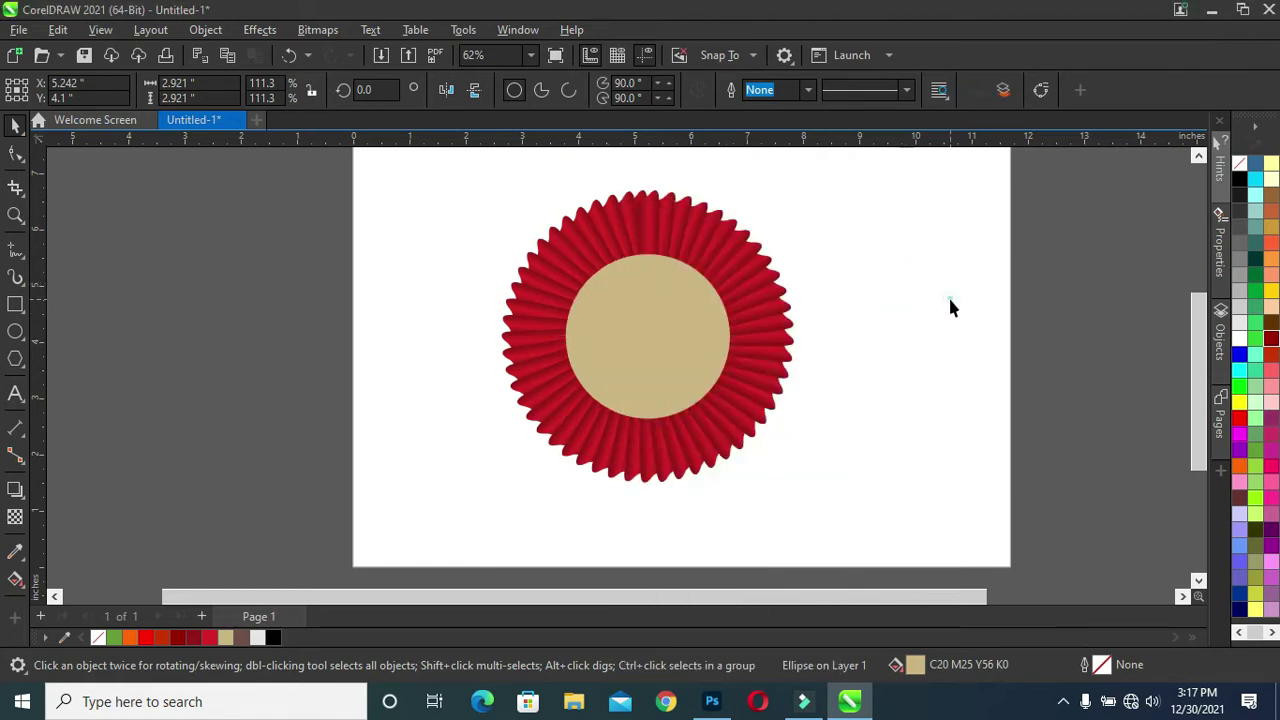
Duplicate the tan circle slightly smaller and fill the copy bright red
{"action": "left_click_drag", "start_coordinate": [737, 250], "coordinate": [735, 258]}
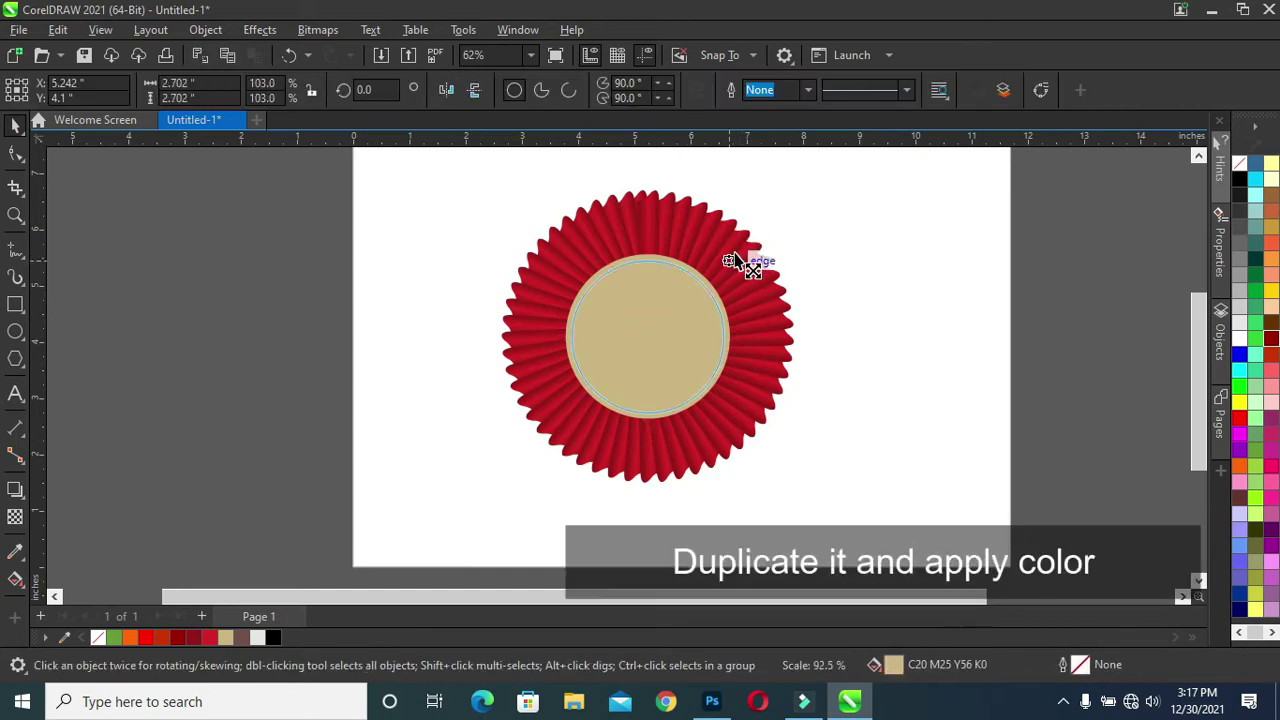
{"action": "left_click_drag", "start_coordinate": [733, 258], "coordinate": [733, 260]}
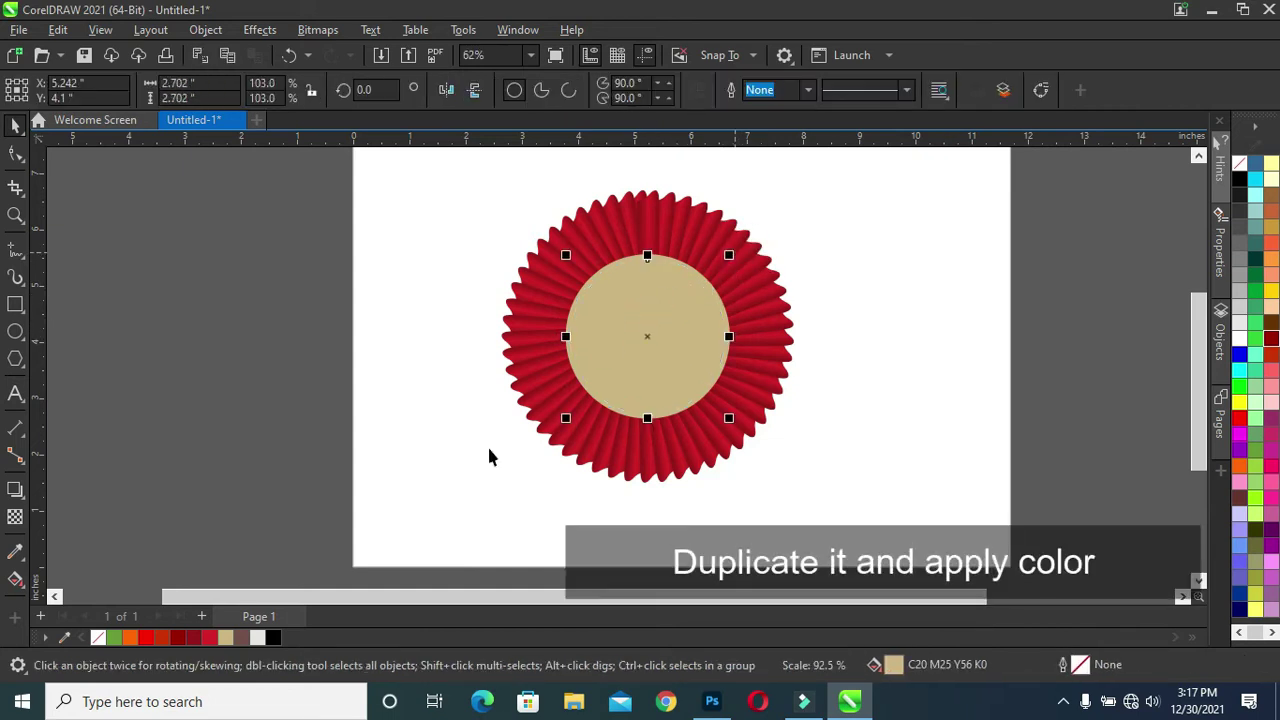
{"action": "left_click", "coordinate": [197, 640]}
{"action": "left_click", "coordinate": [209, 638]}
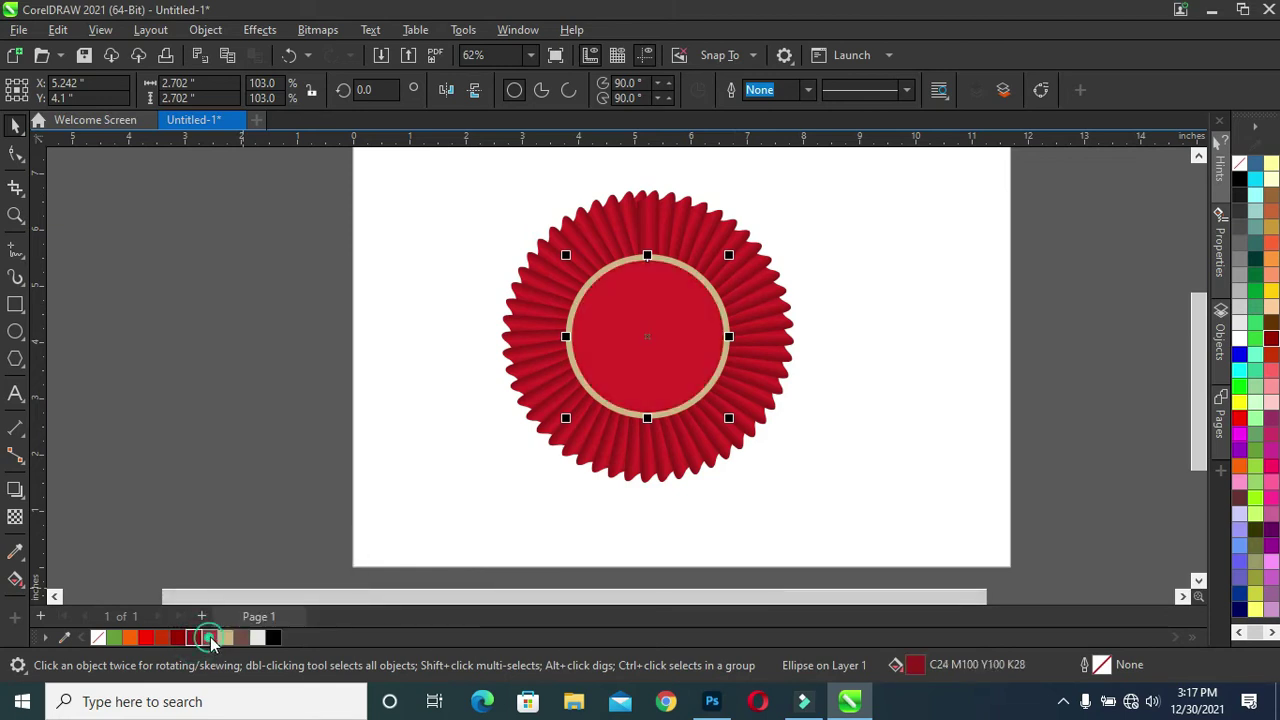
{"action": "left_click", "coordinate": [690, 315]}
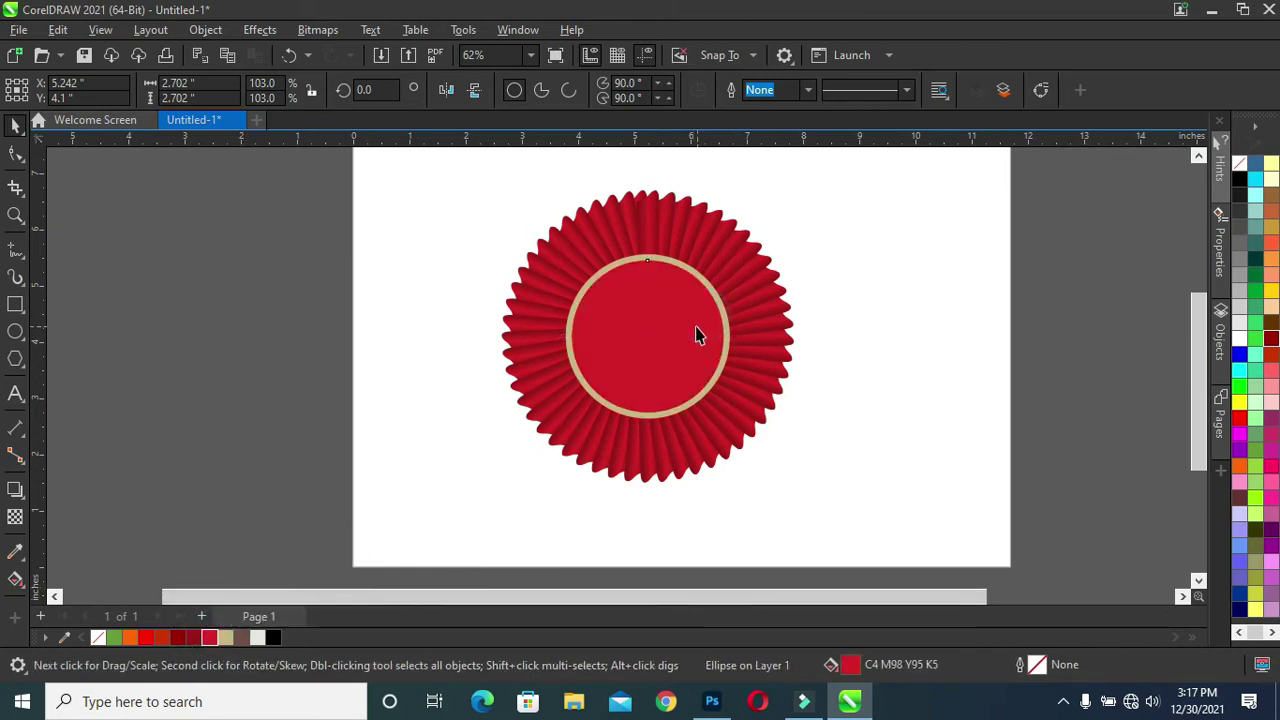
{"action": "left_click", "coordinate": [700, 329]}
{"action": "scroll", "coordinate": [699, 320], "scroll_direction": "up", "scroll_amount": 1}
{"action": "scroll", "coordinate": [699, 320], "scroll_direction": "up", "scroll_amount": 2}
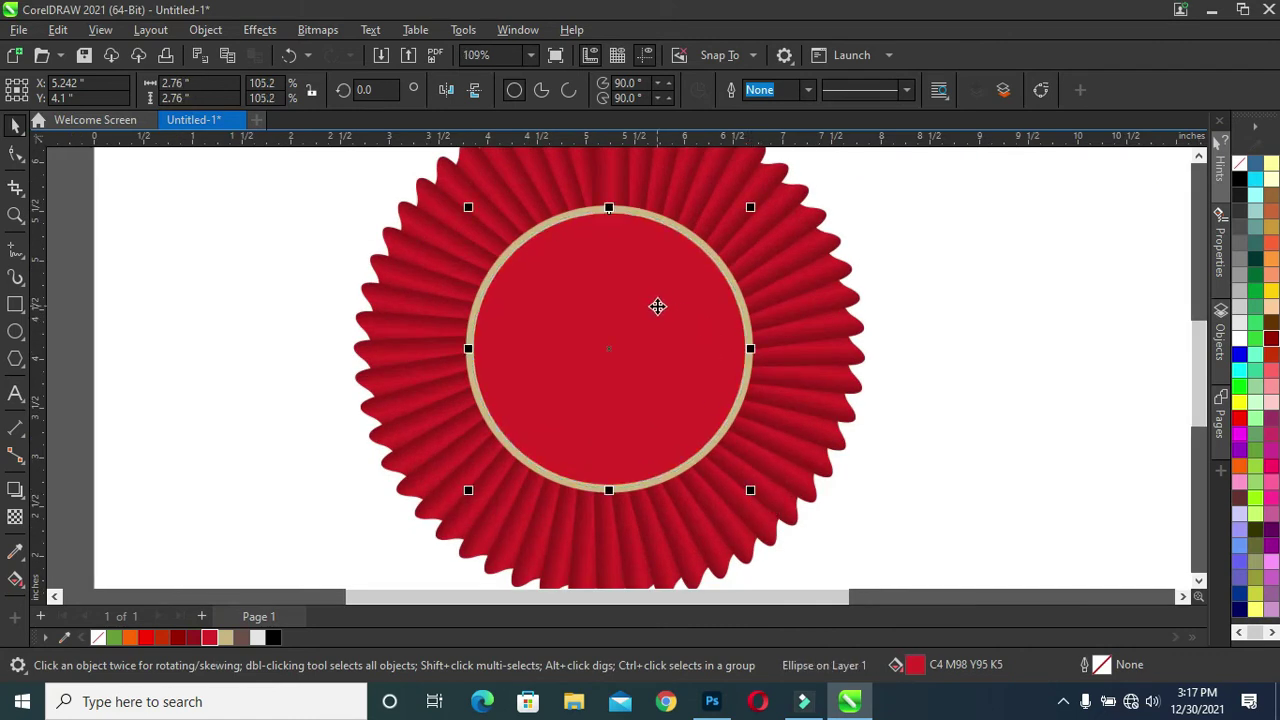
{"action": "scroll", "coordinate": [665, 343], "scroll_direction": "down", "scroll_amount": 1}
Inset a smaller tan circle inside the red one, leaving a thin red rim
{"action": "left_click_drag", "start_coordinate": [738, 467], "coordinate": [740, 474]}
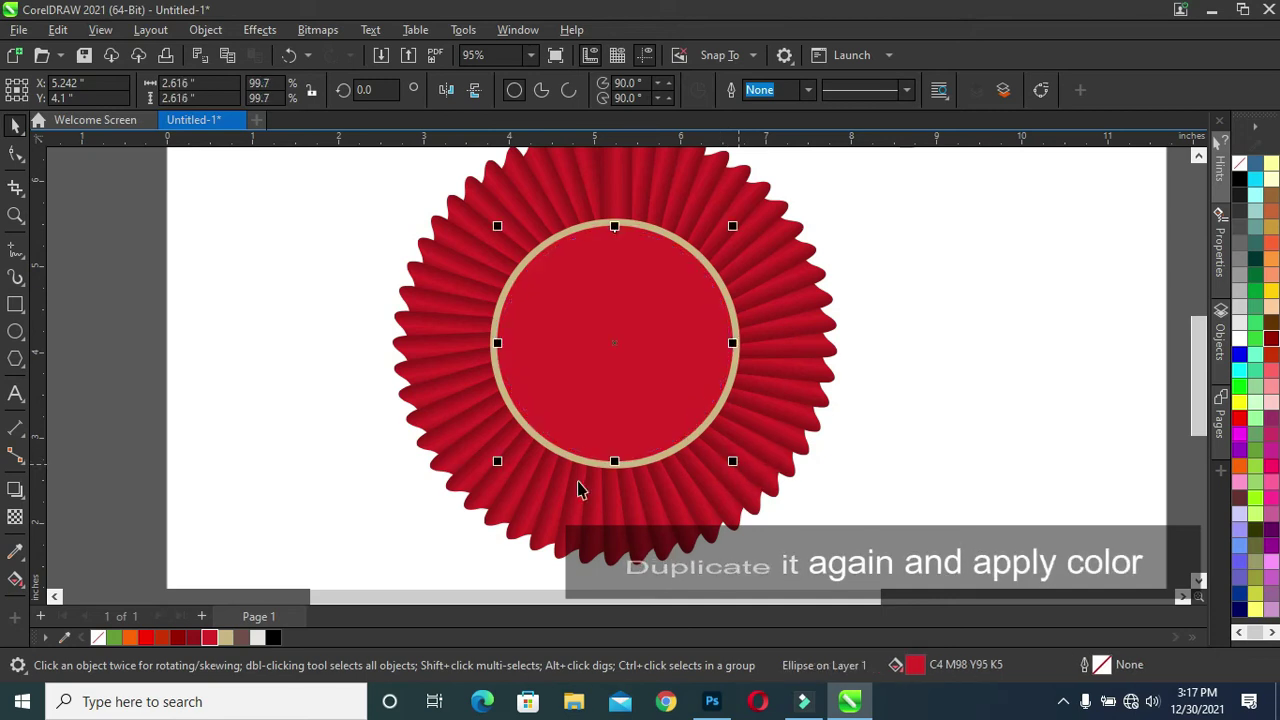
{"action": "left_click", "coordinate": [226, 638]}
{"action": "left_click", "coordinate": [109, 457]}
{"action": "left_click", "coordinate": [597, 346]}
{"action": "scroll", "coordinate": [603, 340], "scroll_direction": "down", "scroll_amount": 1}
{"action": "scroll", "coordinate": [633, 316], "scroll_direction": "down", "scroll_amount": 1}
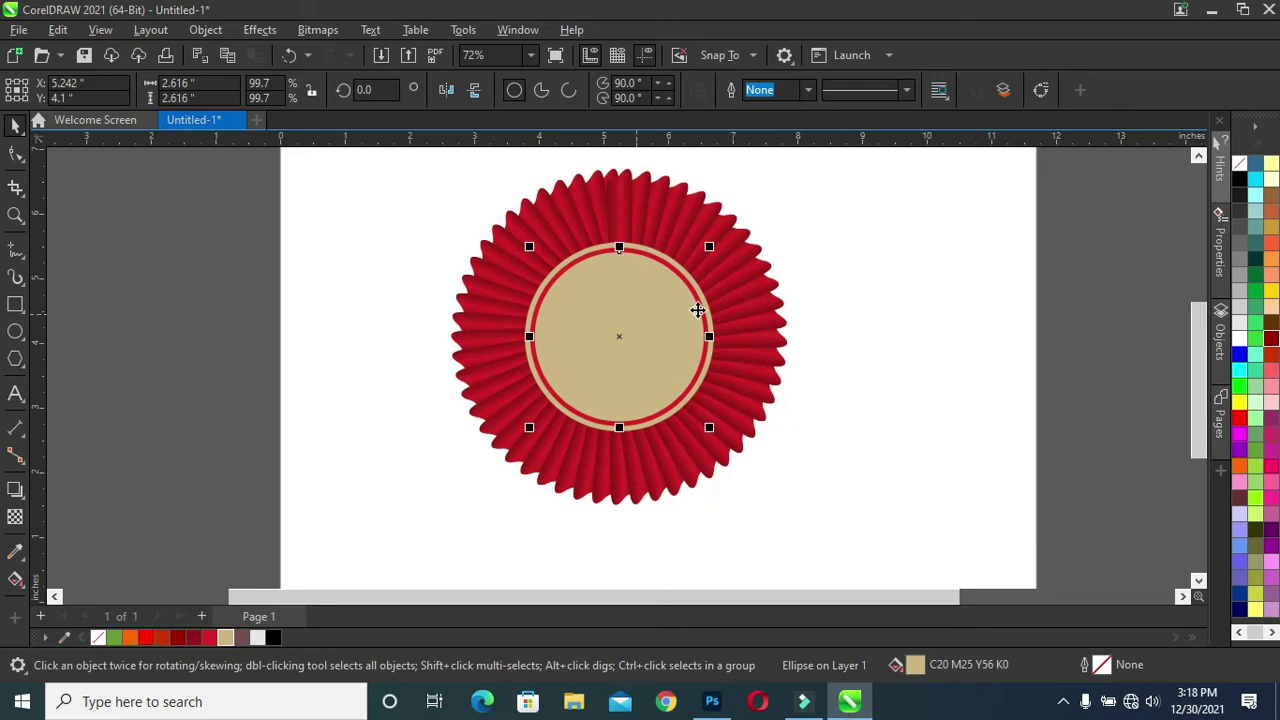
{"action": "left_click", "coordinate": [171, 374]}
{"action": "scroll", "coordinate": [280, 290], "scroll_direction": "down", "scroll_amount": 1}
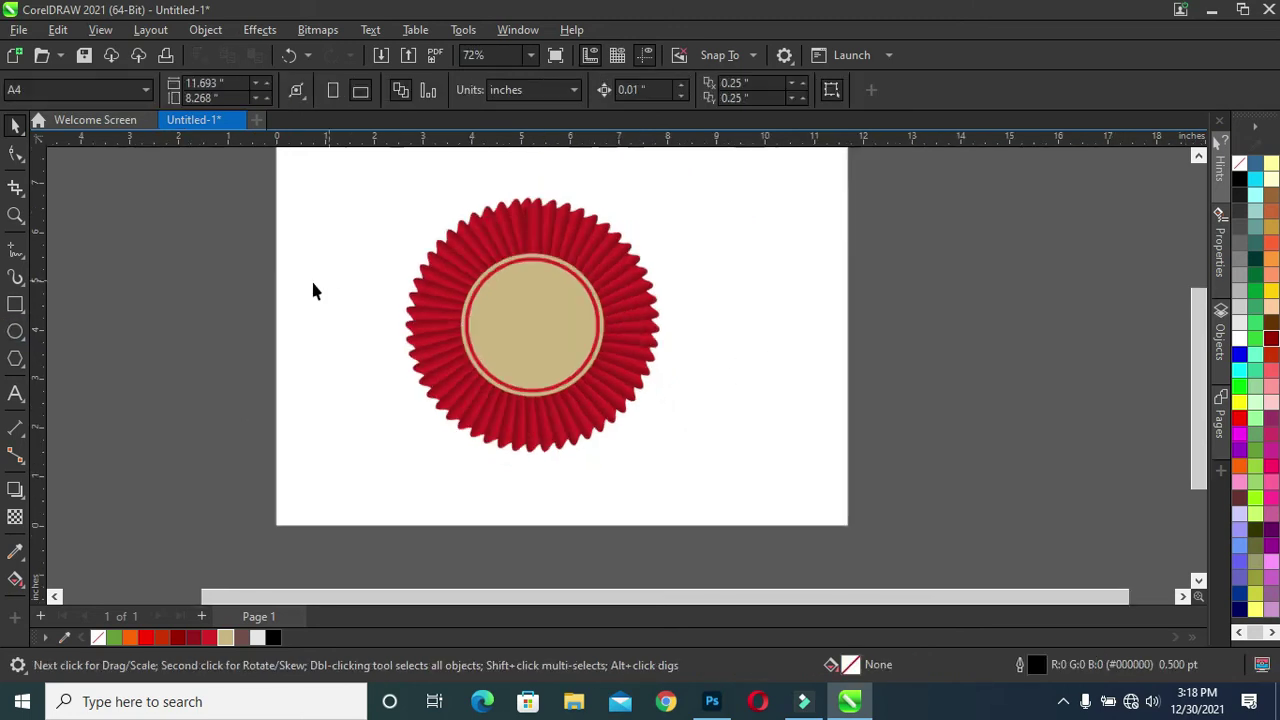
Draw a tall narrow rectangle left of the page, filled dark red with no outline
{"action": "left_click", "coordinate": [15, 304]}
{"action": "left_click_drag", "start_coordinate": [202, 207], "coordinate": [245, 438]}
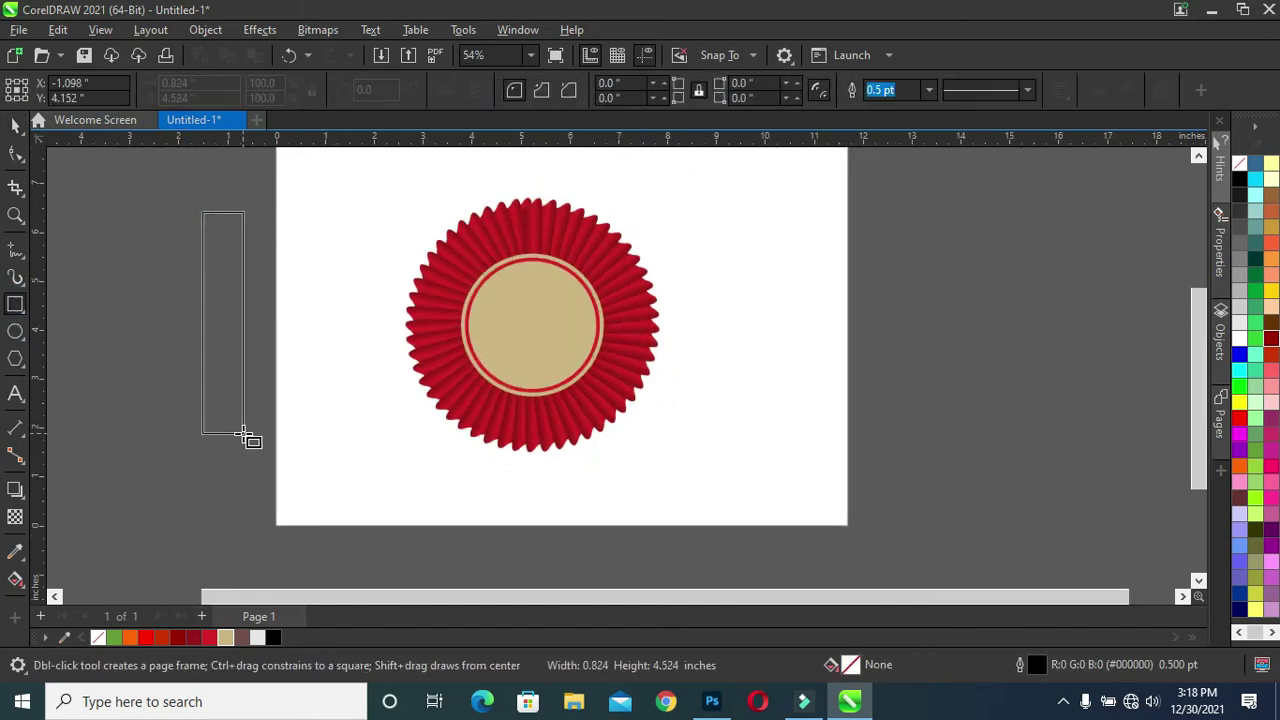
{"action": "left_click", "coordinate": [15, 125]}
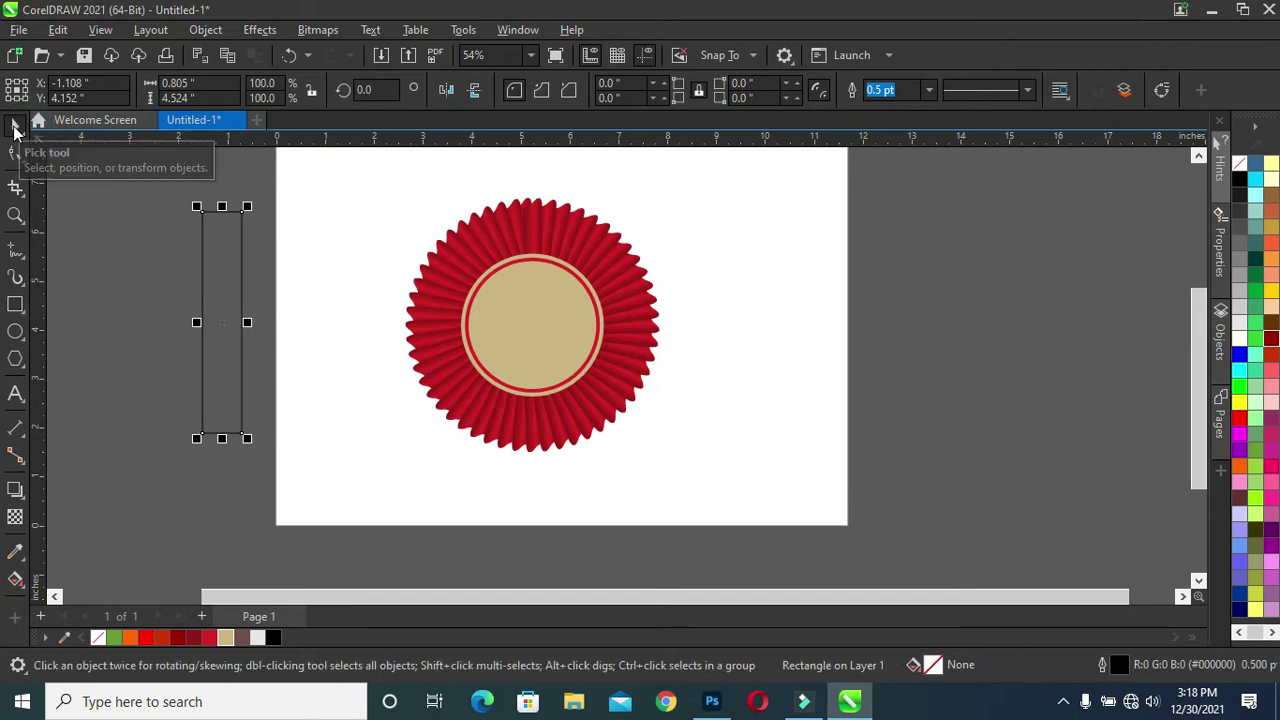
{"action": "left_click", "coordinate": [195, 637]}
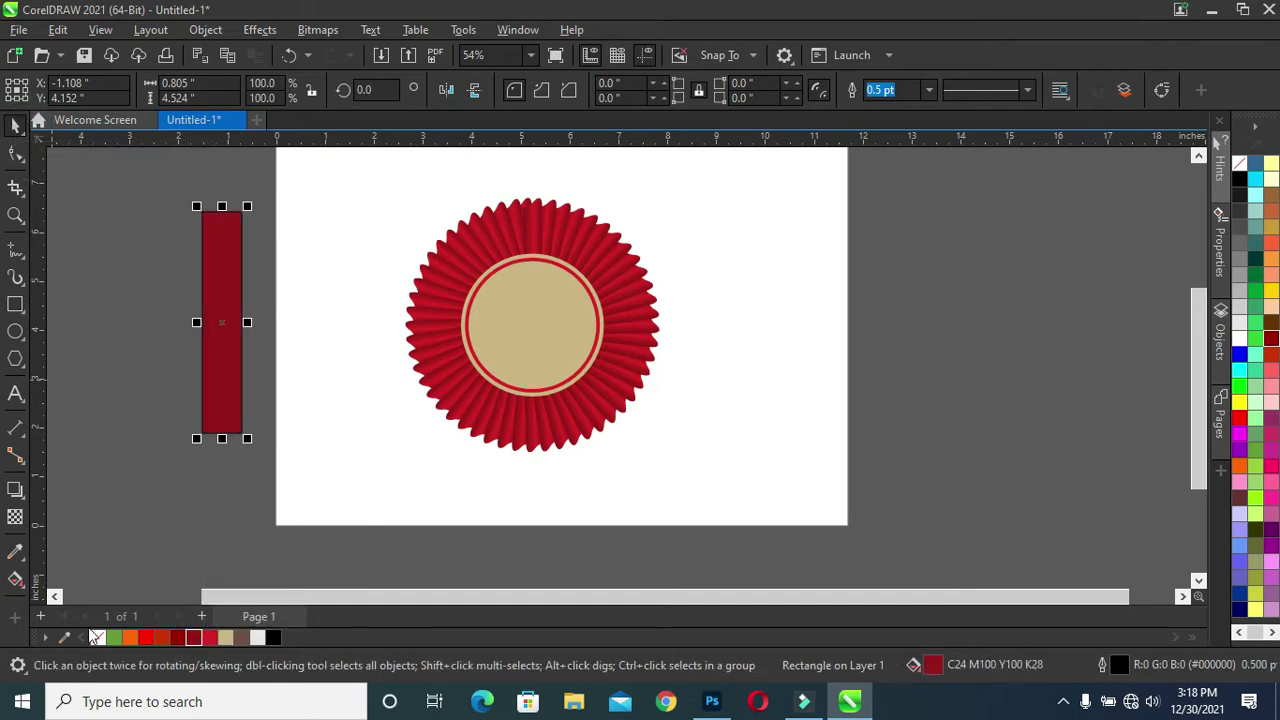
{"action": "right_click", "coordinate": [98, 637]}
Convert the rectangle to curves and pull its bottom-middle node up into a V-notch
{"action": "left_click", "coordinate": [15, 153]}
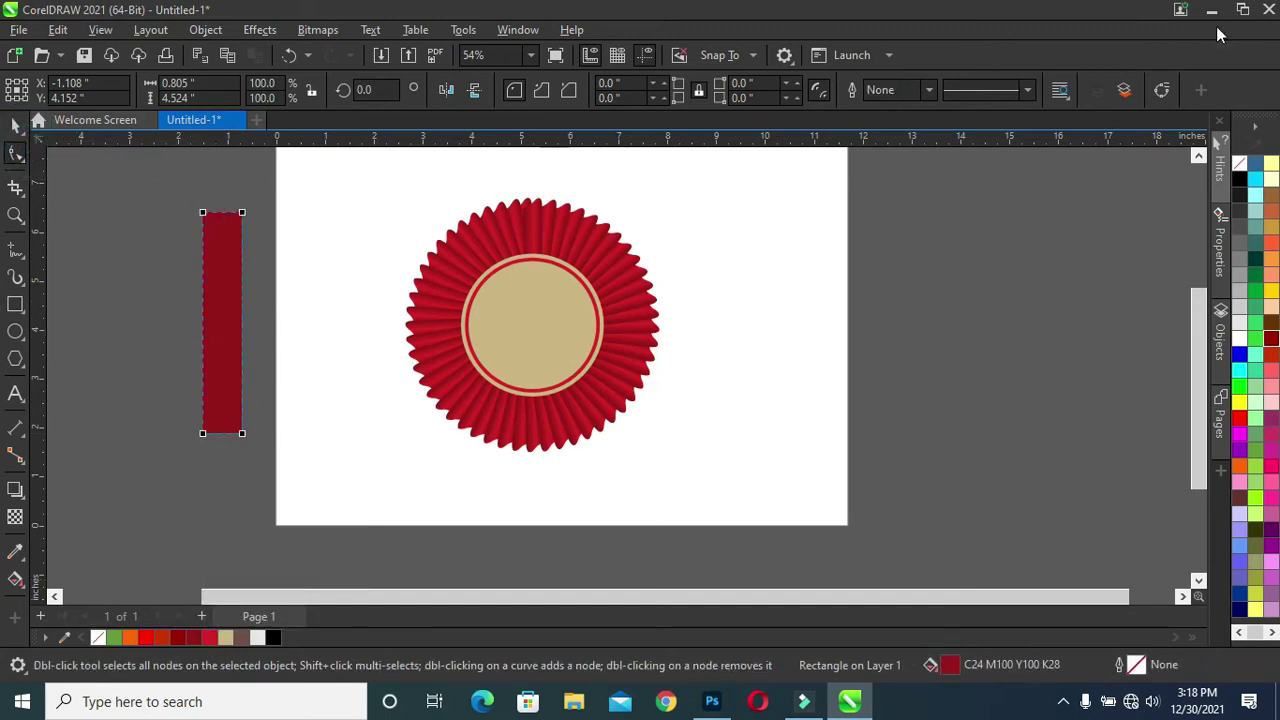
{"action": "left_click", "coordinate": [1164, 91]}
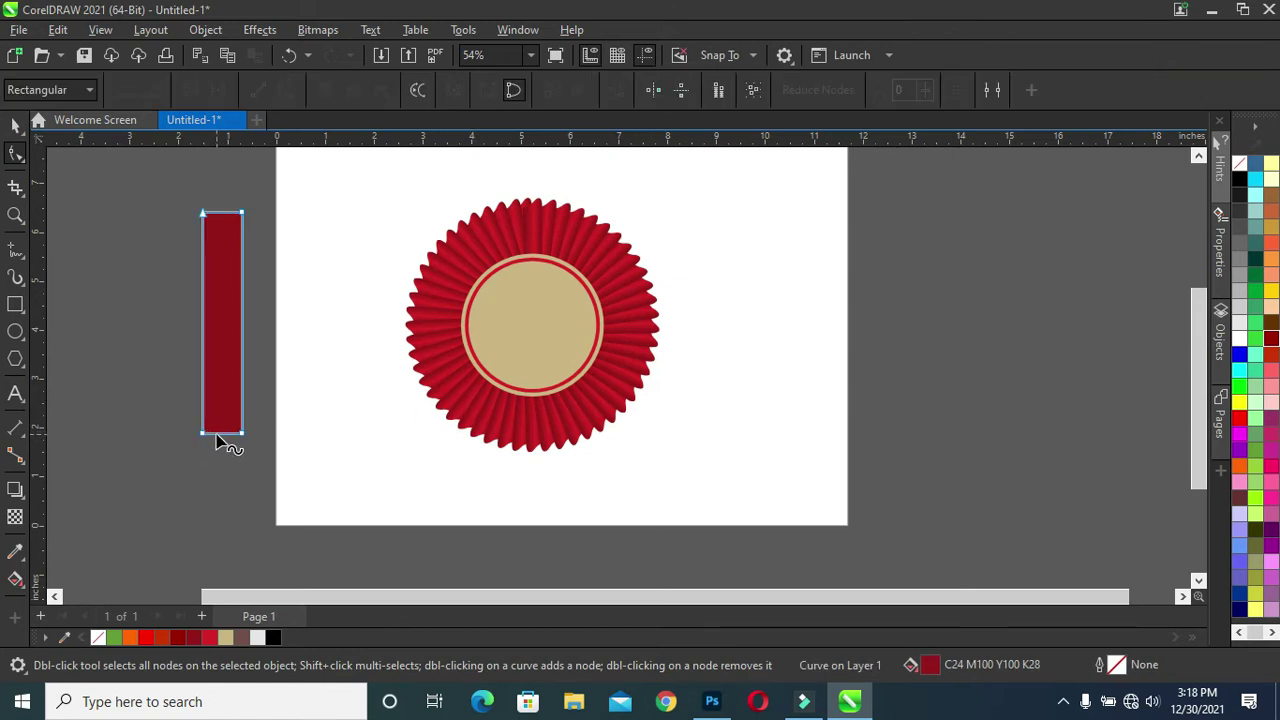
{"action": "left_click_drag", "start_coordinate": [217, 438], "coordinate": [218, 410]}
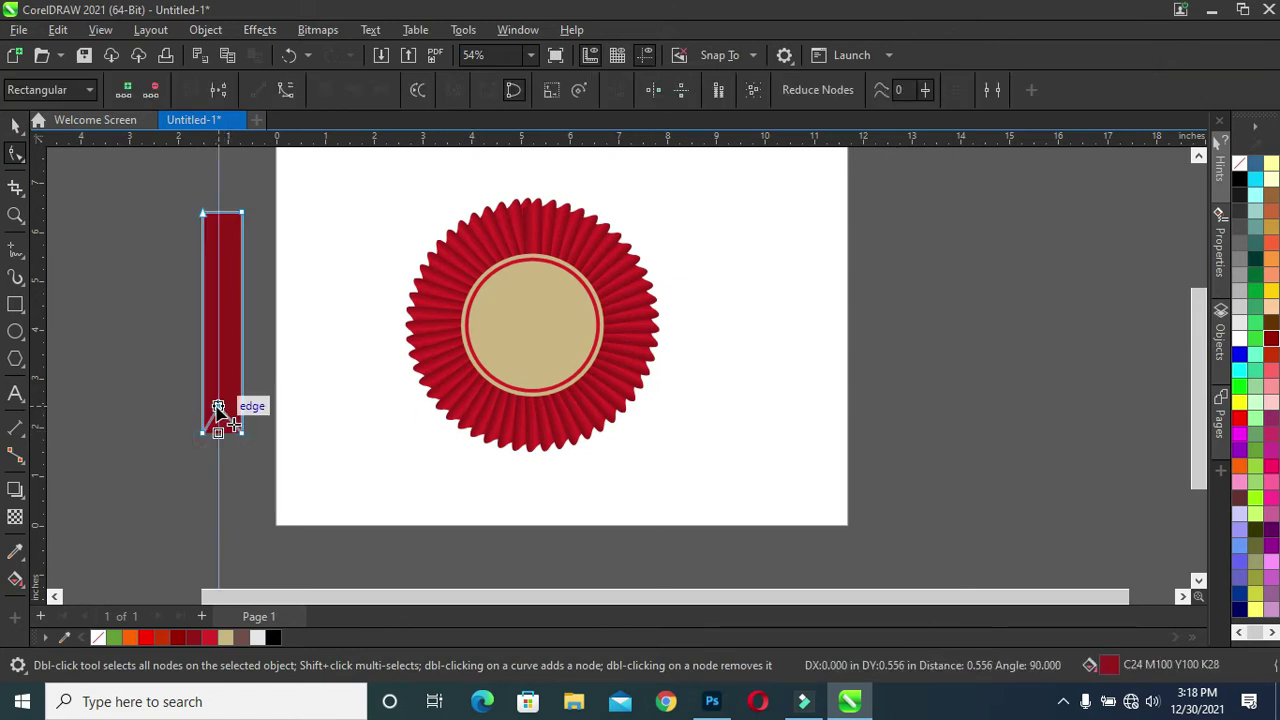
{"action": "left_click_drag", "start_coordinate": [218, 407], "coordinate": [218, 408]}
{"action": "left_click", "coordinate": [15, 123]}
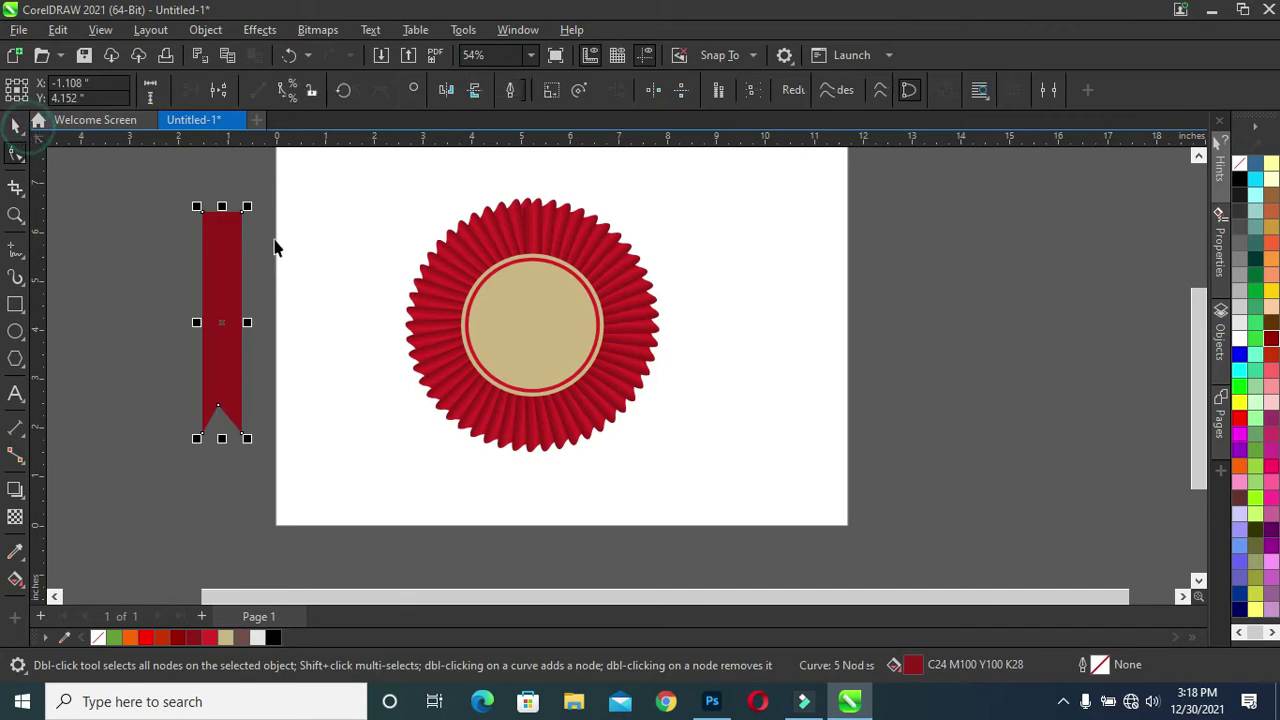
{"action": "scroll", "coordinate": [274, 249], "scroll_direction": "up", "scroll_amount": 1}
{"action": "left_click", "coordinate": [124, 366]}
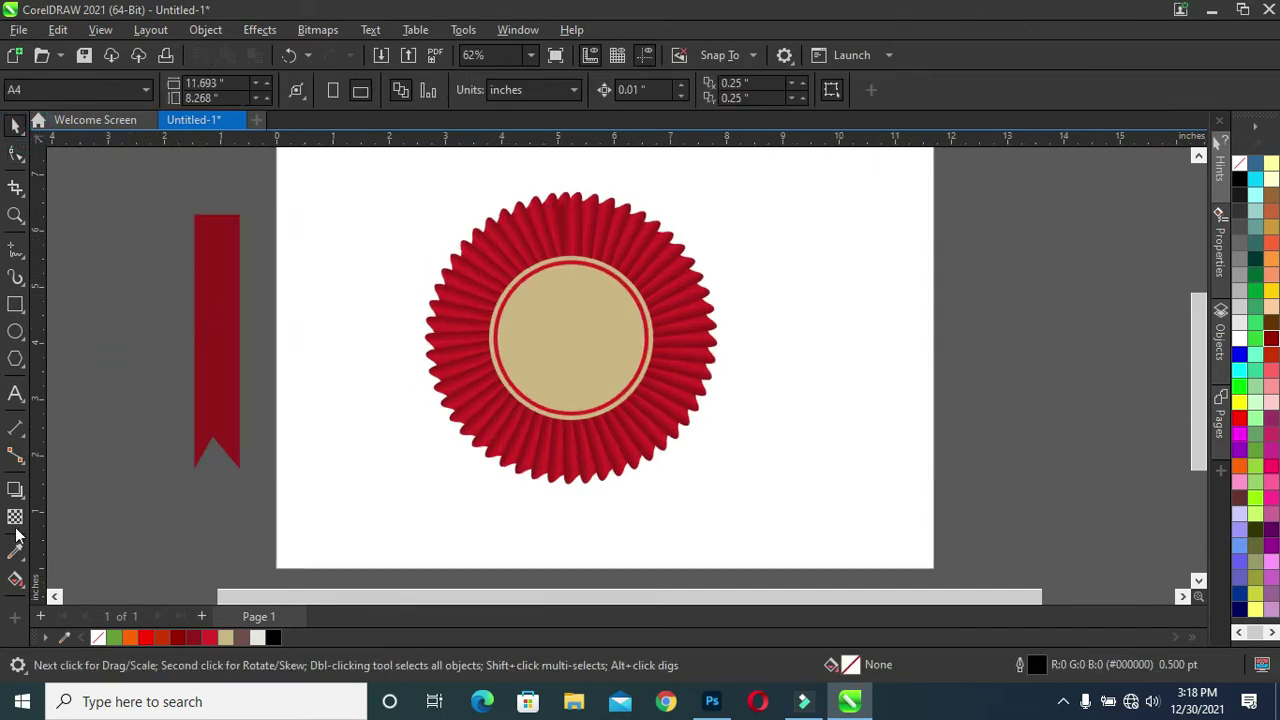
Draw a thin 0.083 × 4.801 inch rectangle just left of the red ribbon tail
{"action": "left_click", "coordinate": [15, 304]}
{"action": "left_click_drag", "start_coordinate": [142, 216], "coordinate": [147, 489]}
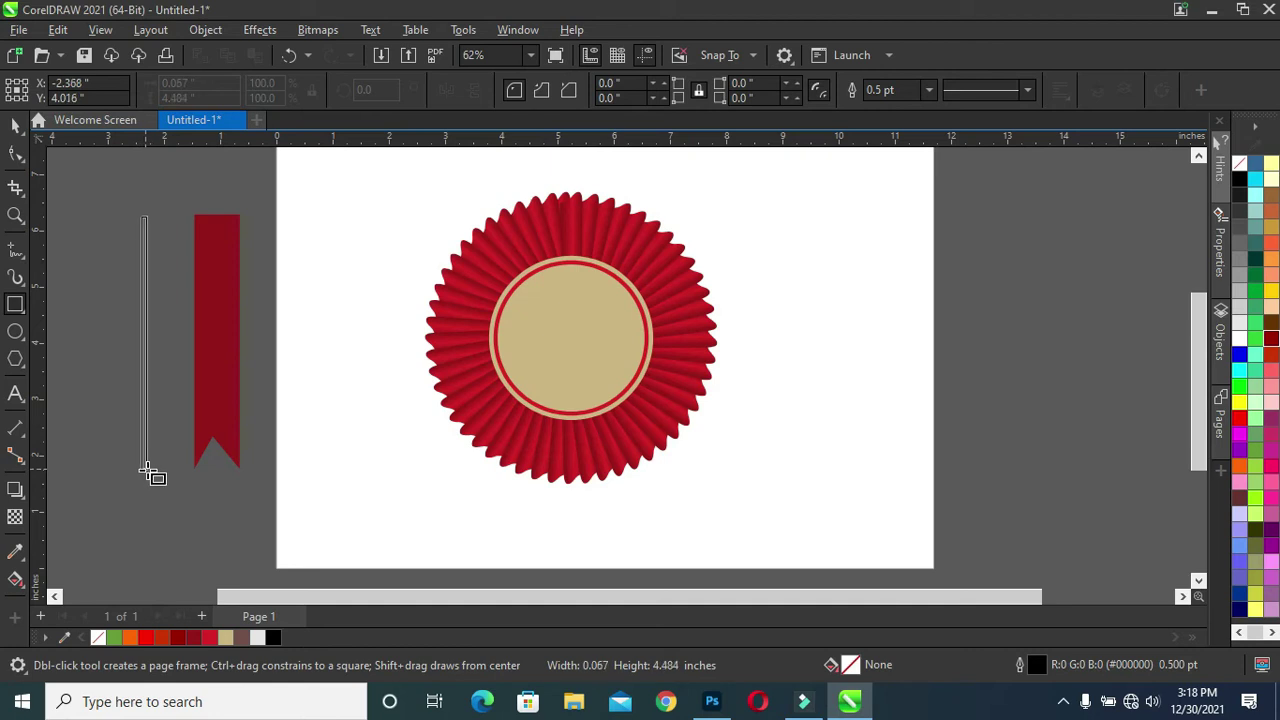
{"action": "left_click_drag", "start_coordinate": [147, 489], "coordinate": [145, 491]}
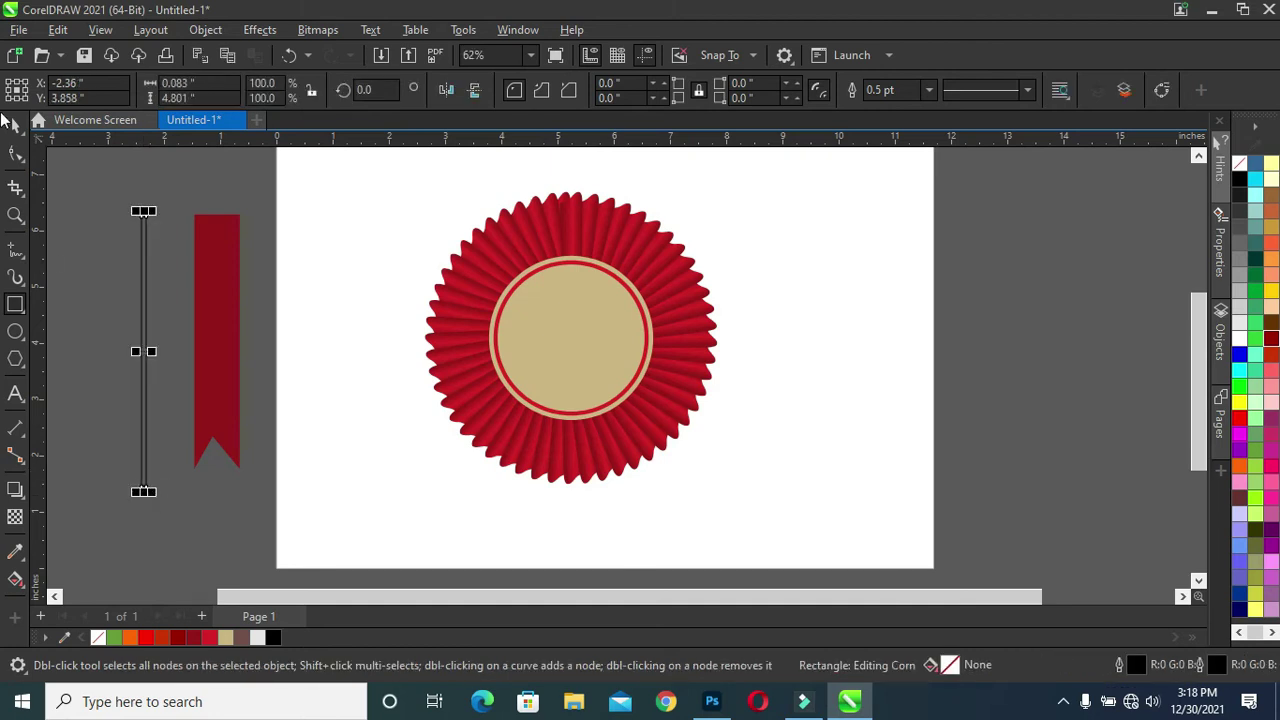
{"action": "key", "text": "space"}
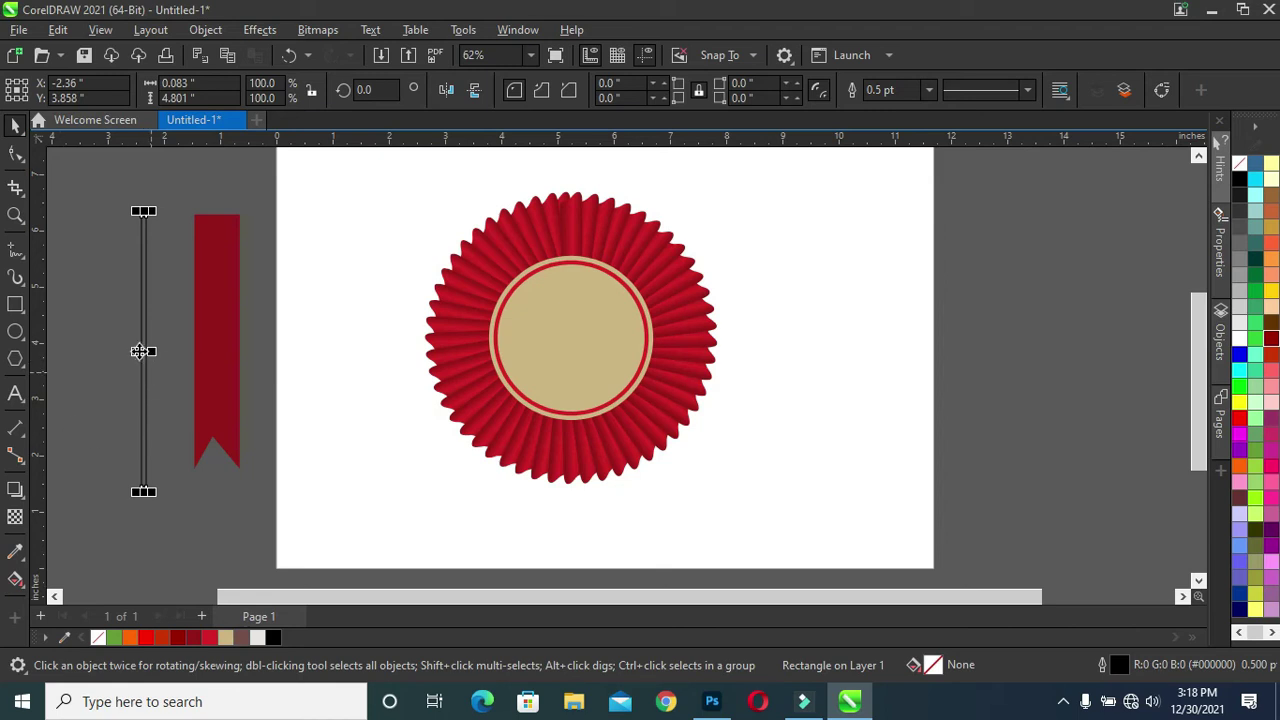
{"action": "left_click", "coordinate": [16, 579]}
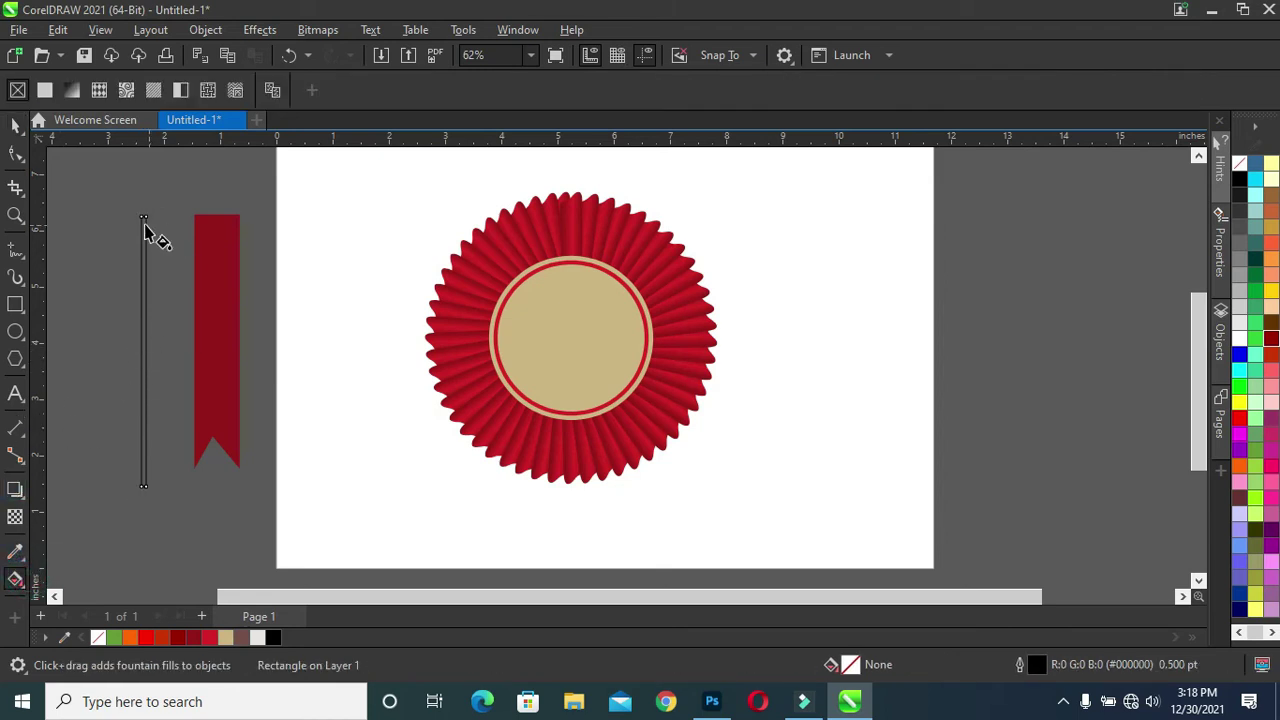
Give the strip a vertical gradient: brown top, white stop at 26%, dark brown at 56%
{"action": "left_click_drag", "start_coordinate": [145, 220], "coordinate": [142, 487]}
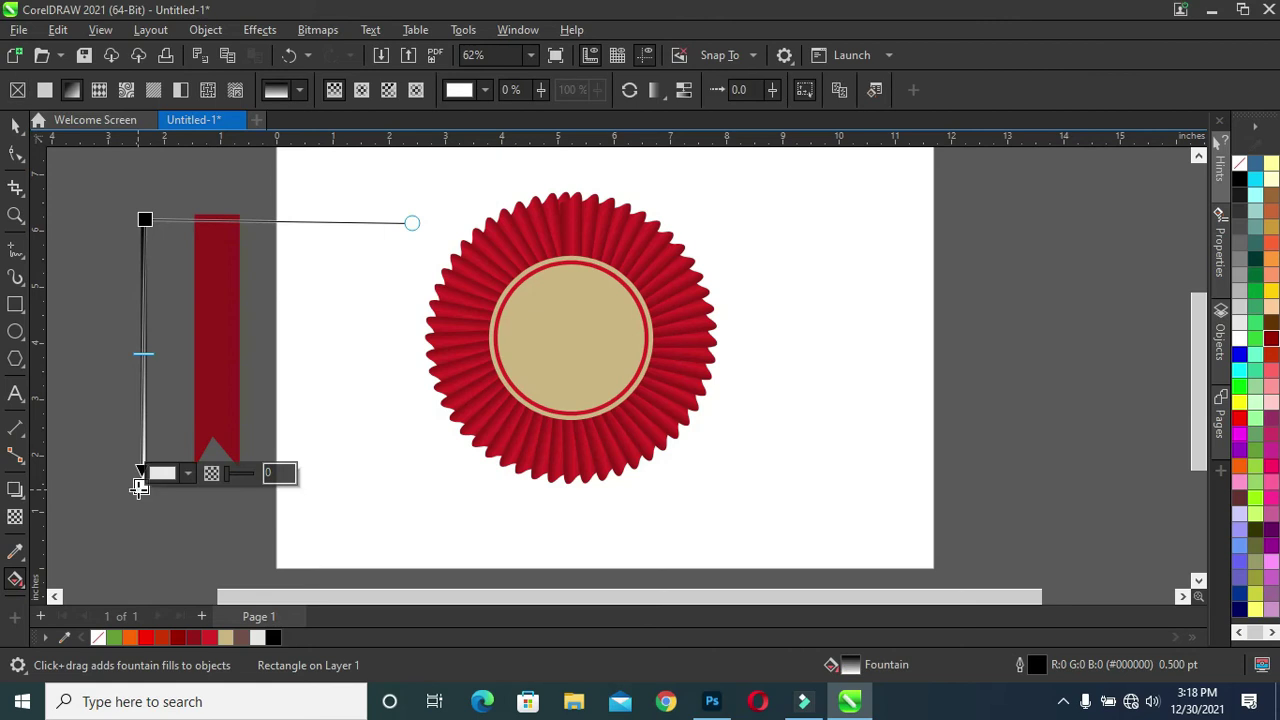
{"action": "scroll", "coordinate": [152, 350], "scroll_direction": "up", "scroll_amount": 2}
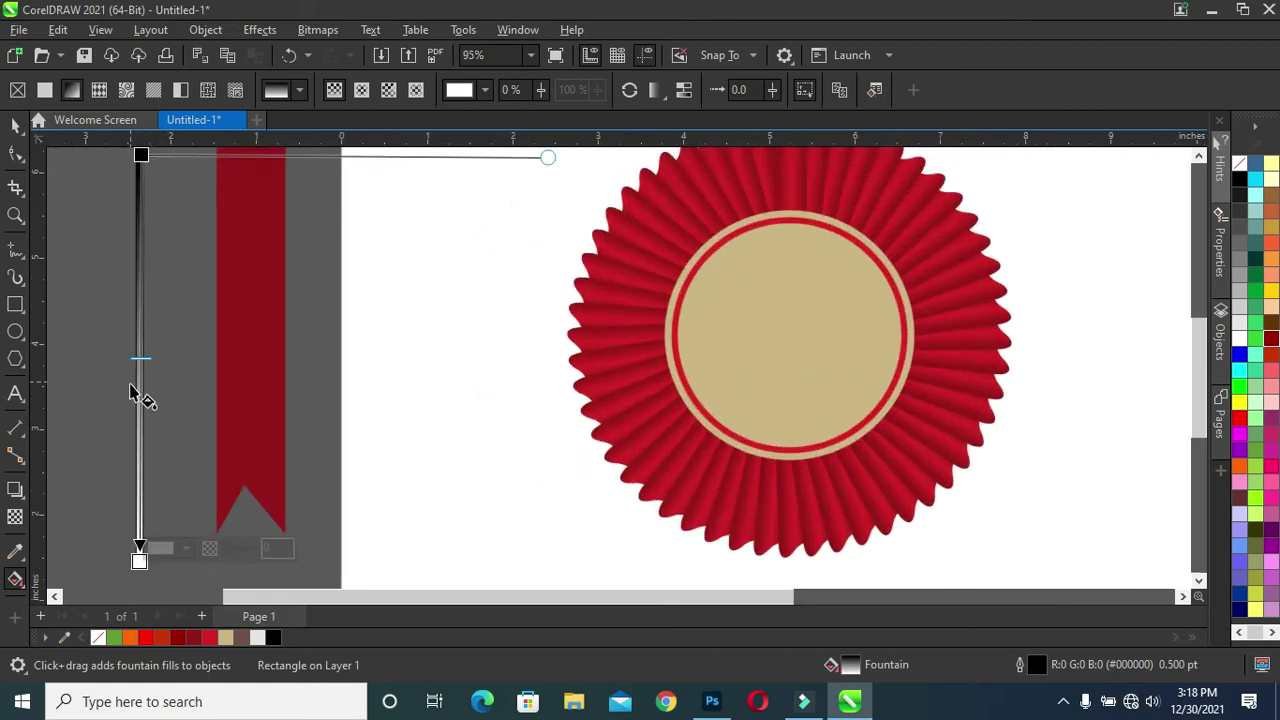
{"action": "left_click", "coordinate": [141, 155]}
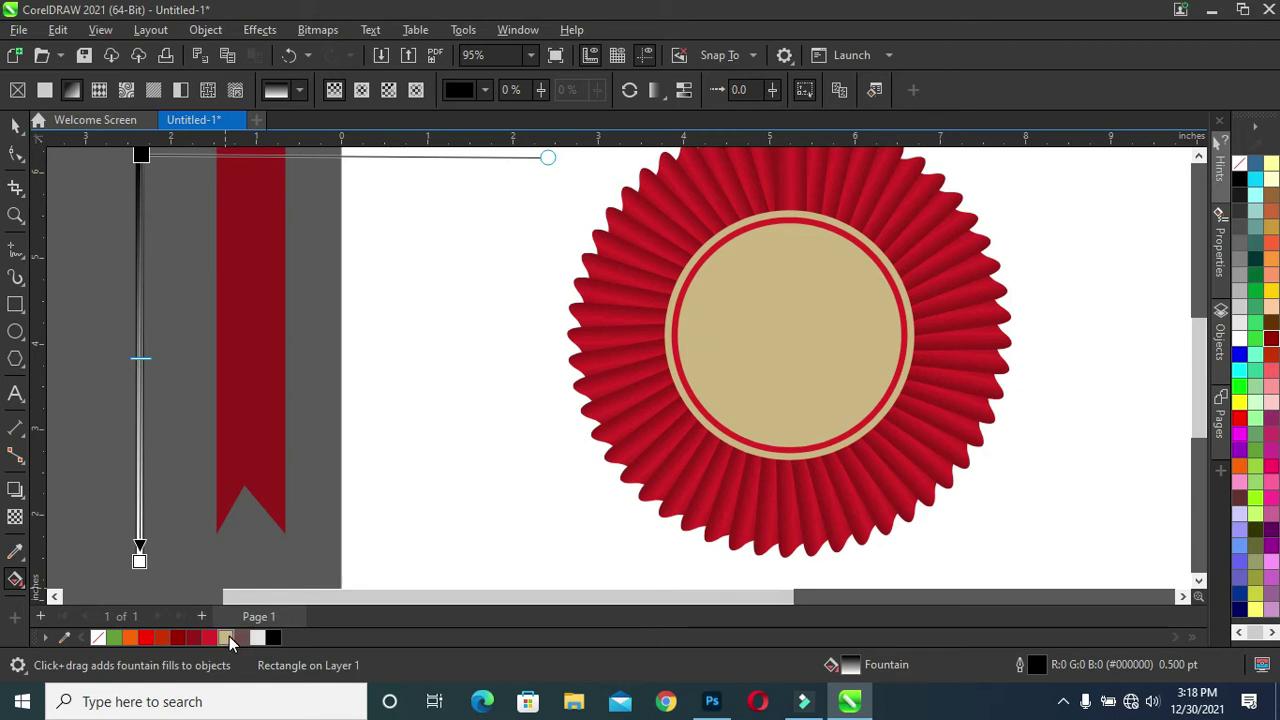
{"action": "left_click", "coordinate": [241, 637]}
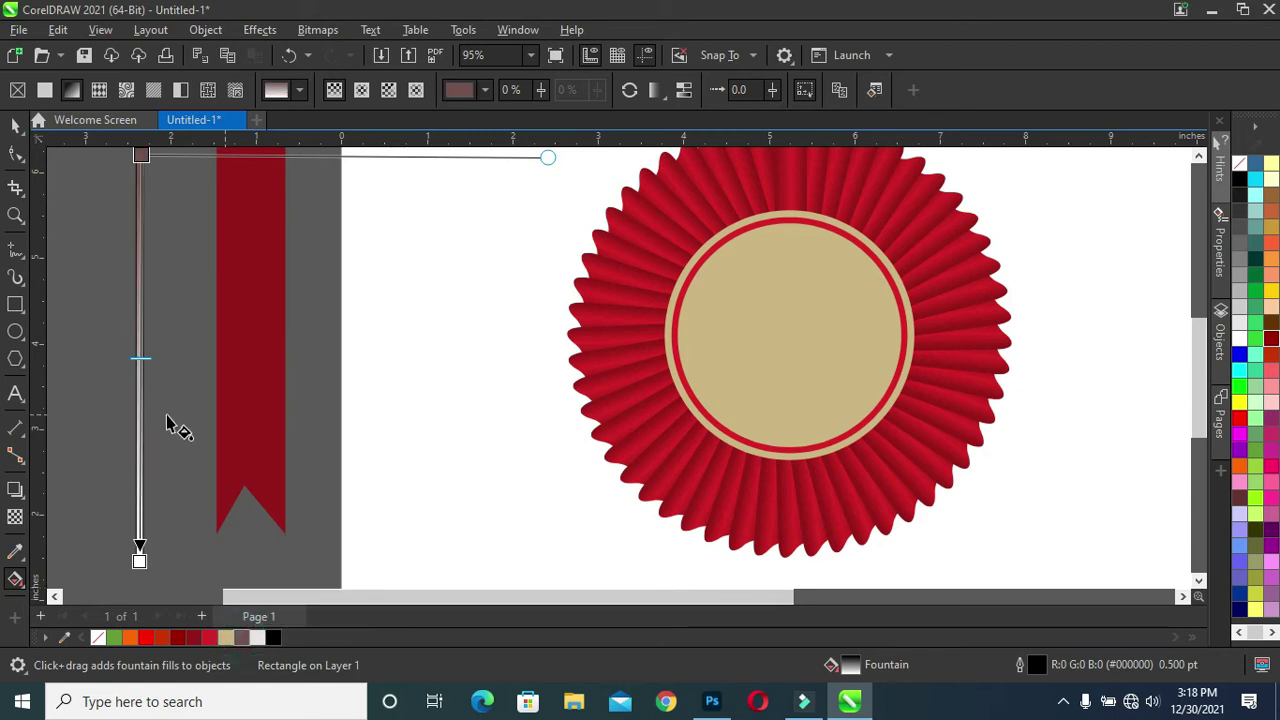
{"action": "double_click", "coordinate": [141, 260]}
{"action": "left_click", "coordinate": [289, 638]}
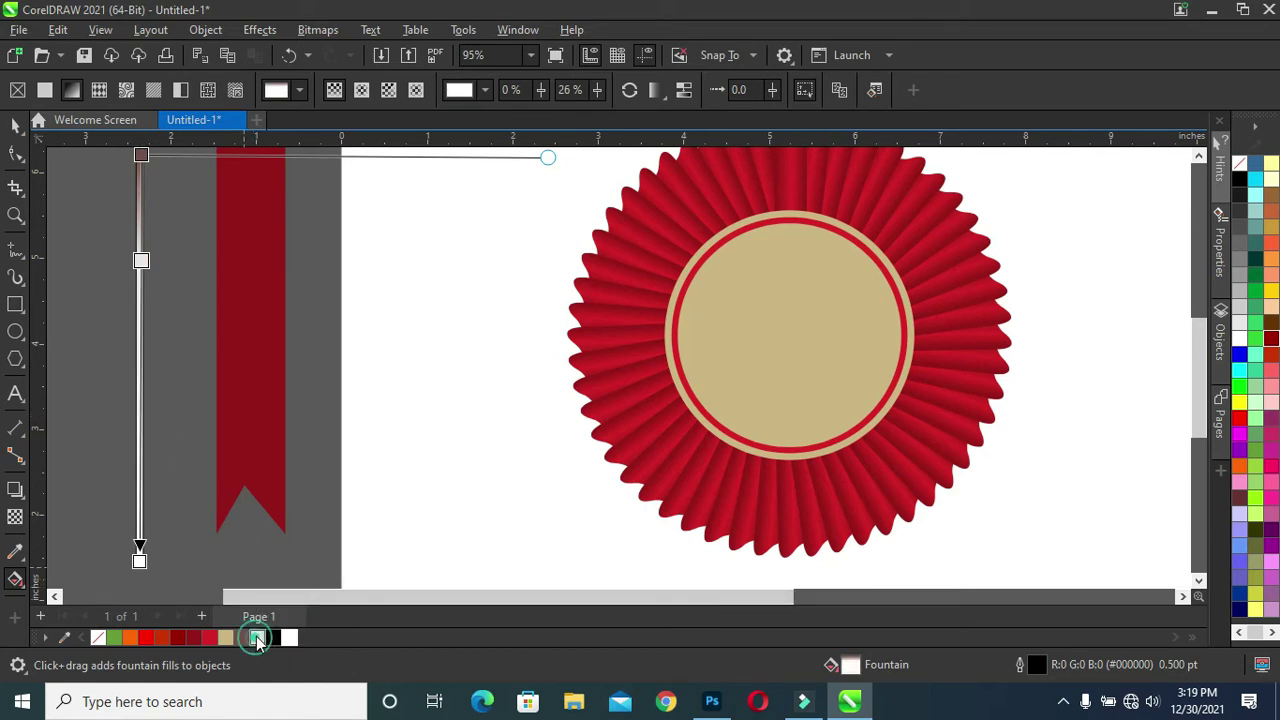
{"action": "double_click", "coordinate": [141, 383]}
{"action": "left_click", "coordinate": [241, 638]}
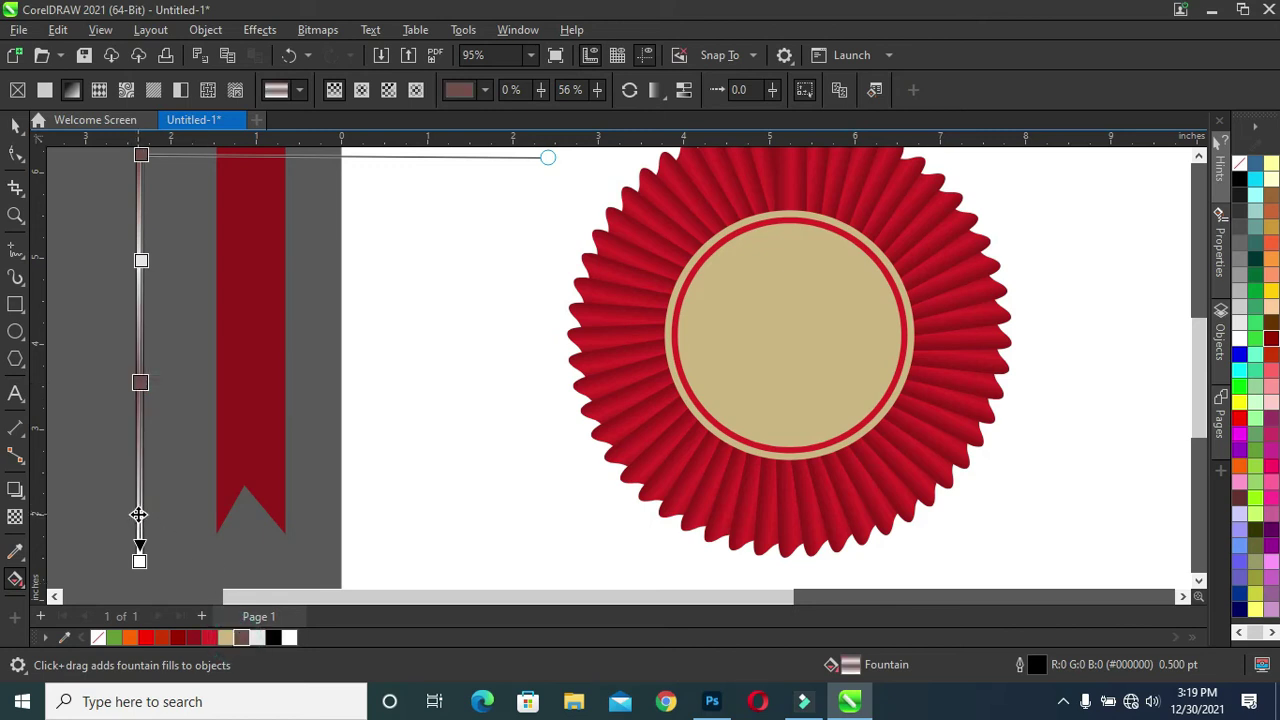
Move the dark brown stop lower, add a stop near 48%, and remove the strip's outline
{"action": "left_click", "coordinate": [139, 562]}
{"action": "left_click_drag", "start_coordinate": [141, 381], "coordinate": [140, 463]}
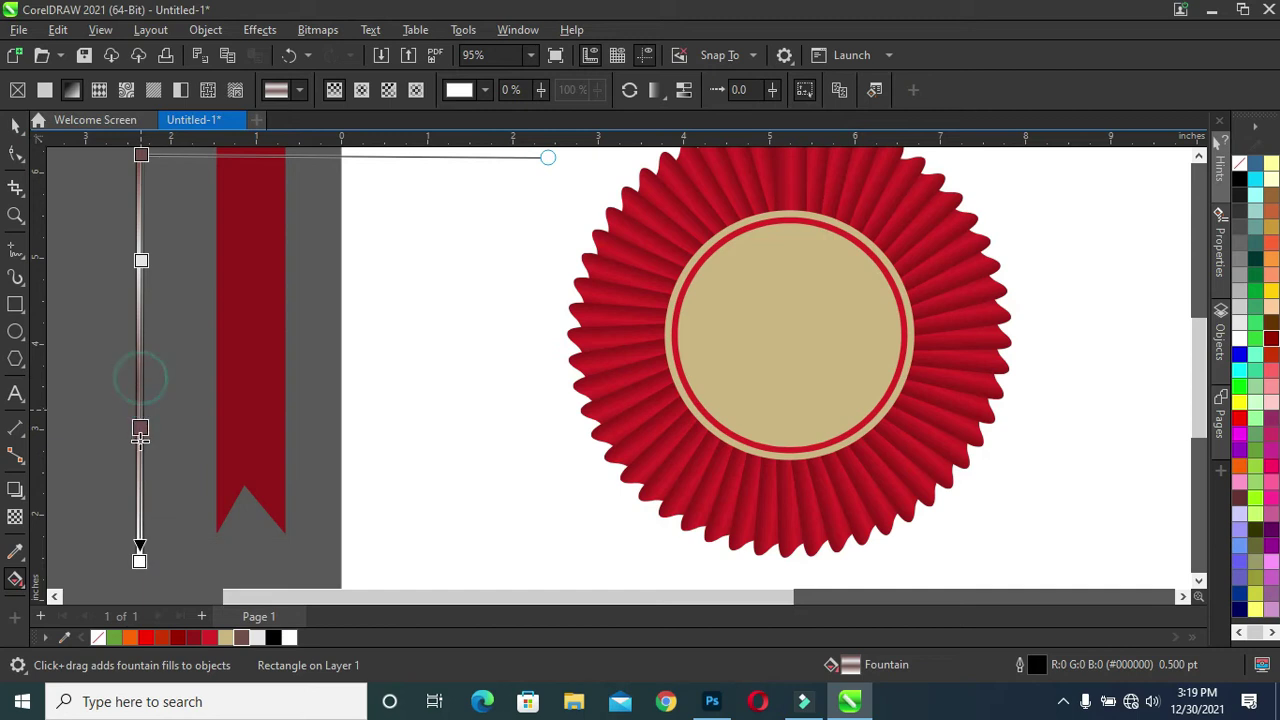
{"action": "double_click", "coordinate": [141, 261]}
{"action": "left_click_drag", "start_coordinate": [141, 261], "coordinate": [139, 349]}
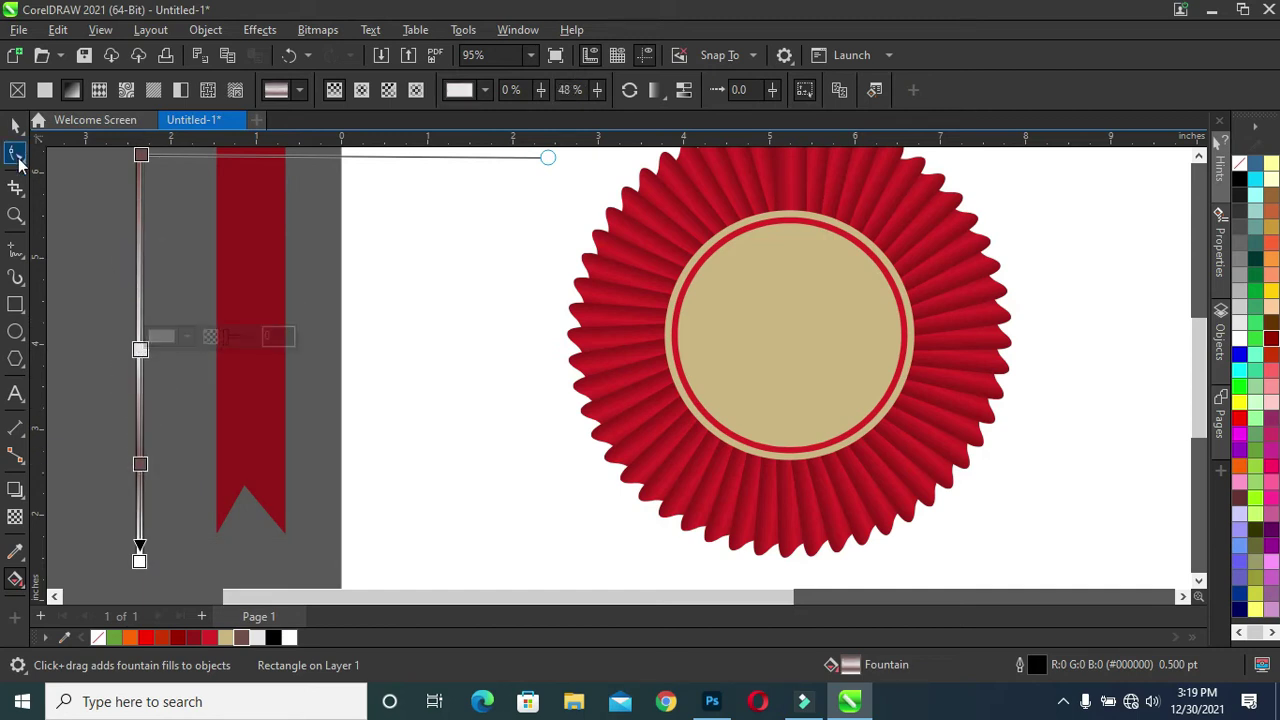
{"action": "left_click", "coordinate": [20, 122]}
{"action": "right_click", "coordinate": [100, 638]}
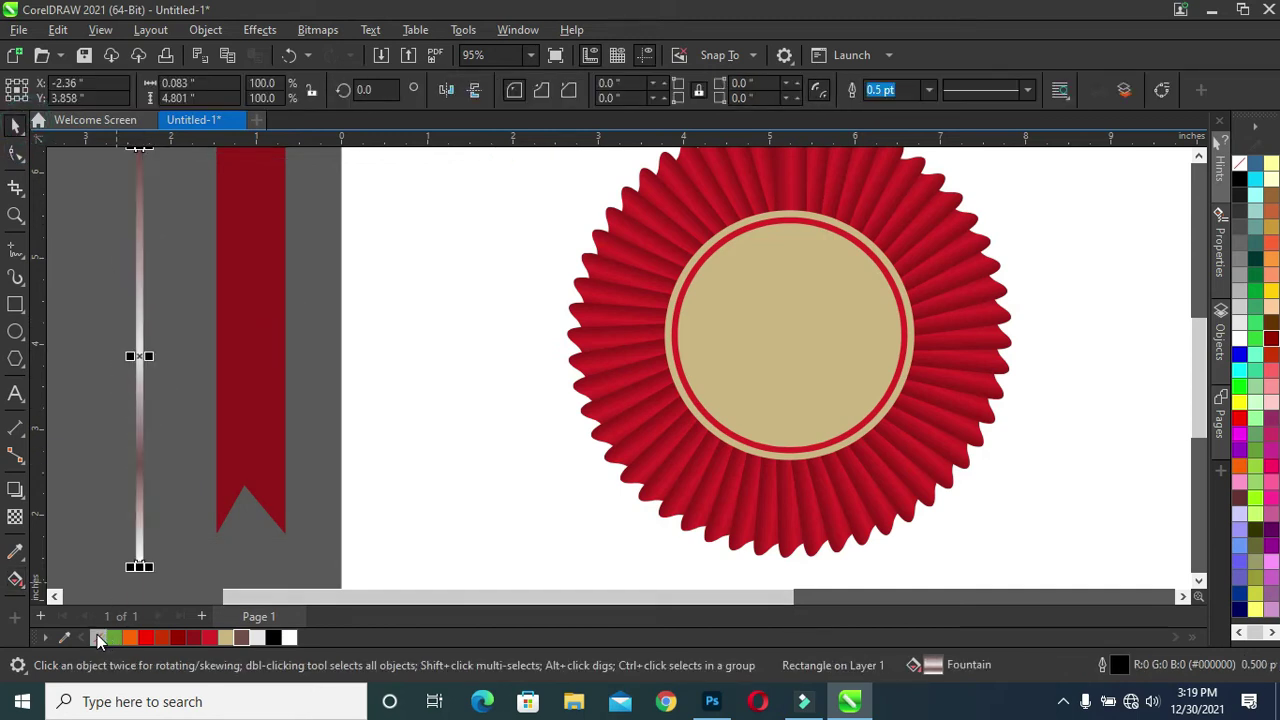
{"action": "left_click", "coordinate": [55, 265]}
{"action": "scroll", "coordinate": [203, 340], "scroll_direction": "down", "scroll_amount": 3}
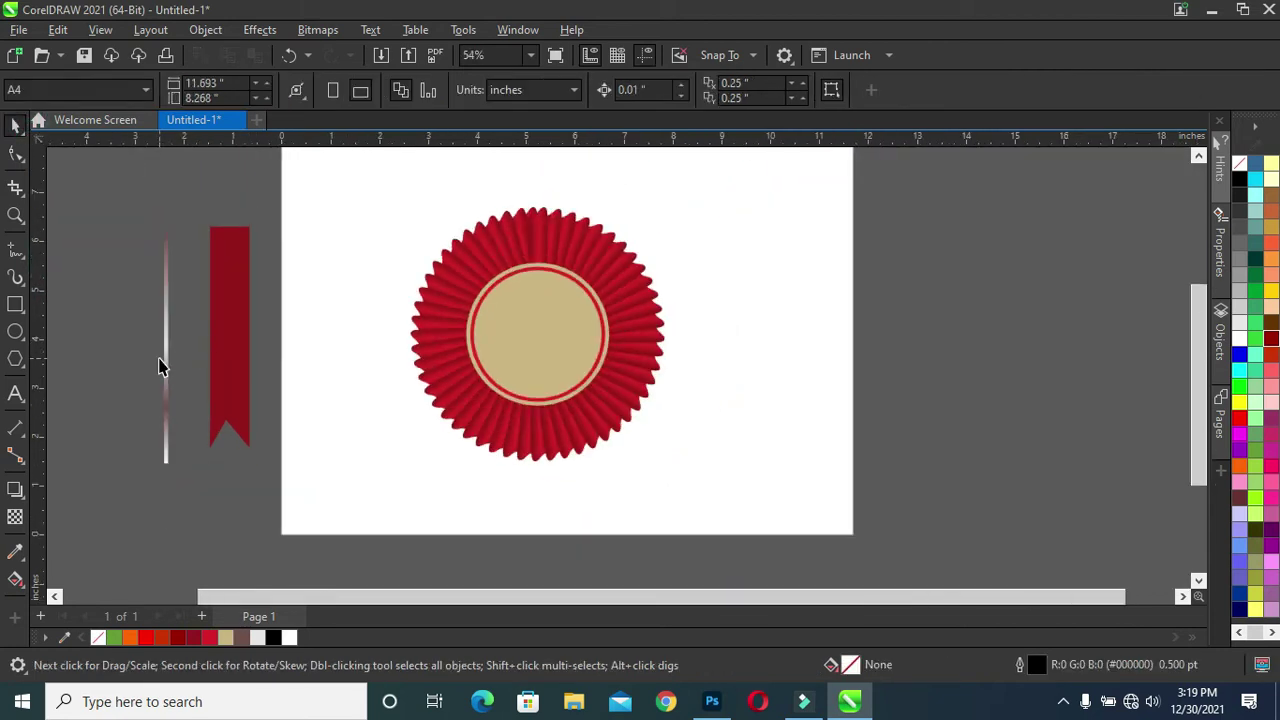
Move the gradient strip onto the edge of the red ribbon tail
{"action": "left_click_drag", "start_coordinate": [165, 368], "coordinate": [215, 350]}
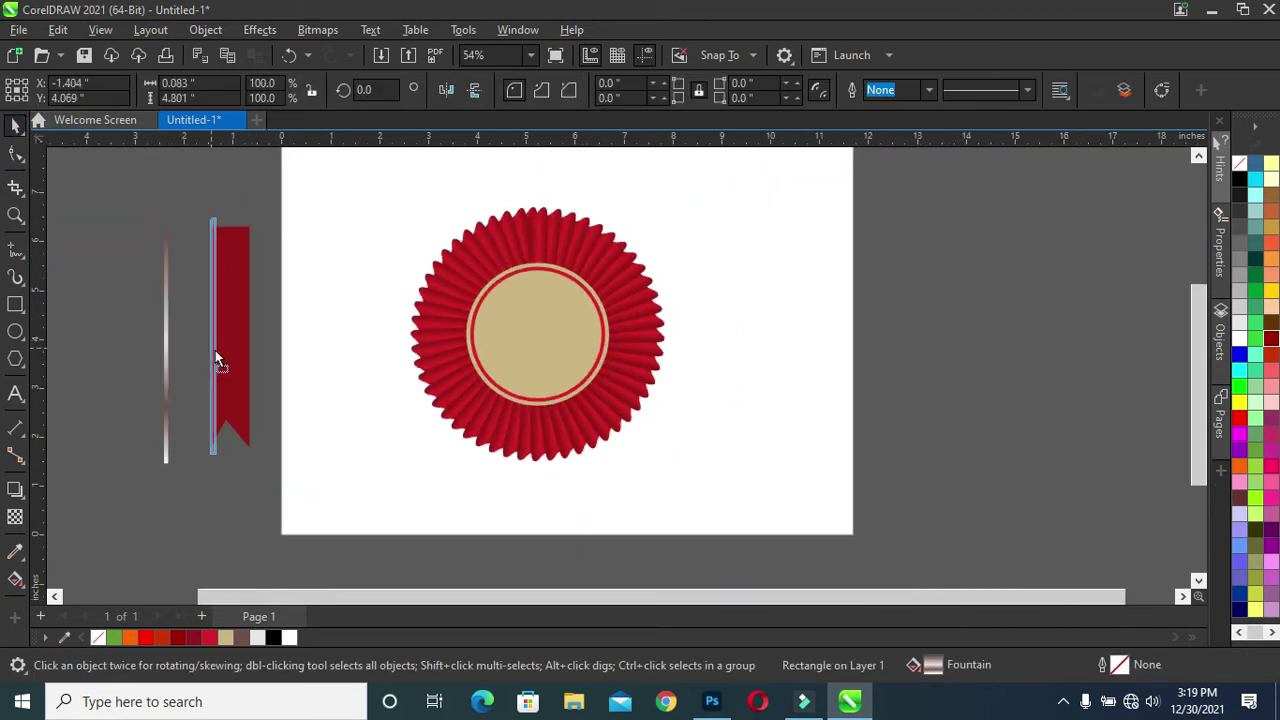
{"action": "left_click_drag", "start_coordinate": [215, 350], "coordinate": [243, 338]}
{"action": "scroll", "coordinate": [238, 345], "scroll_direction": "up", "scroll_amount": 1}
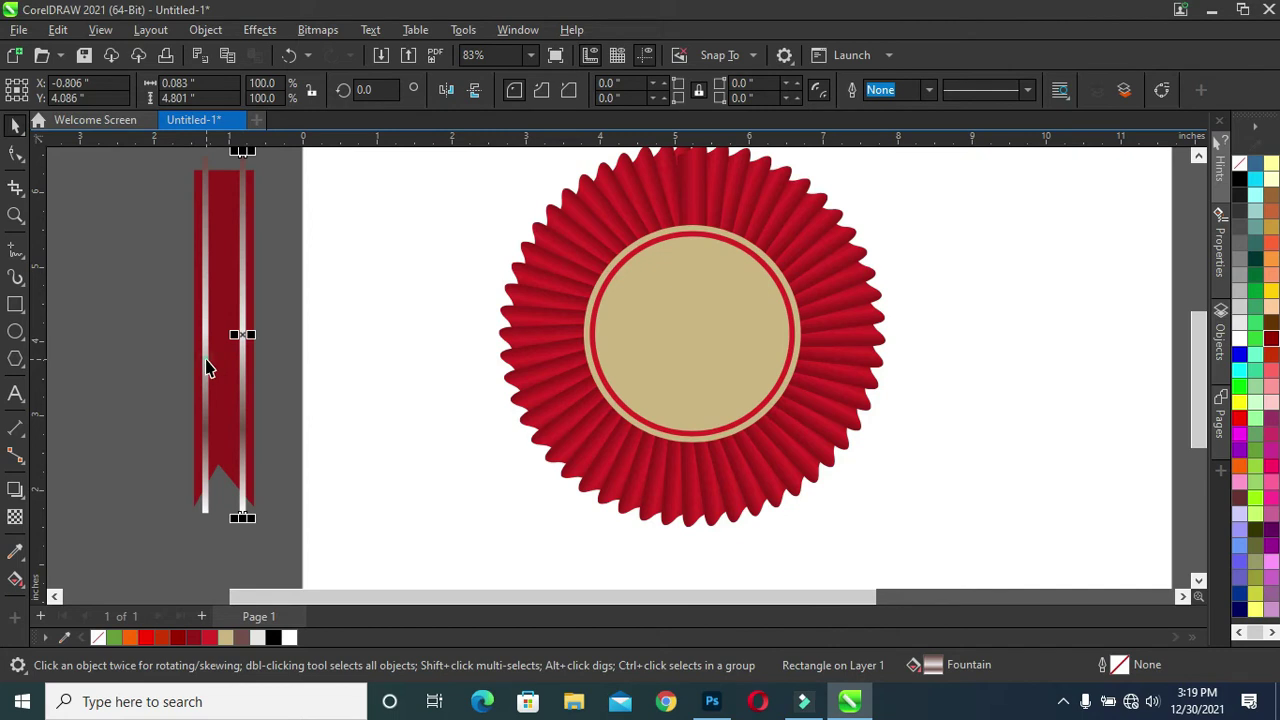
PowerClip both gradient strips inside the red ribbon tail
{"action": "left_click", "coordinate": [207, 368]}
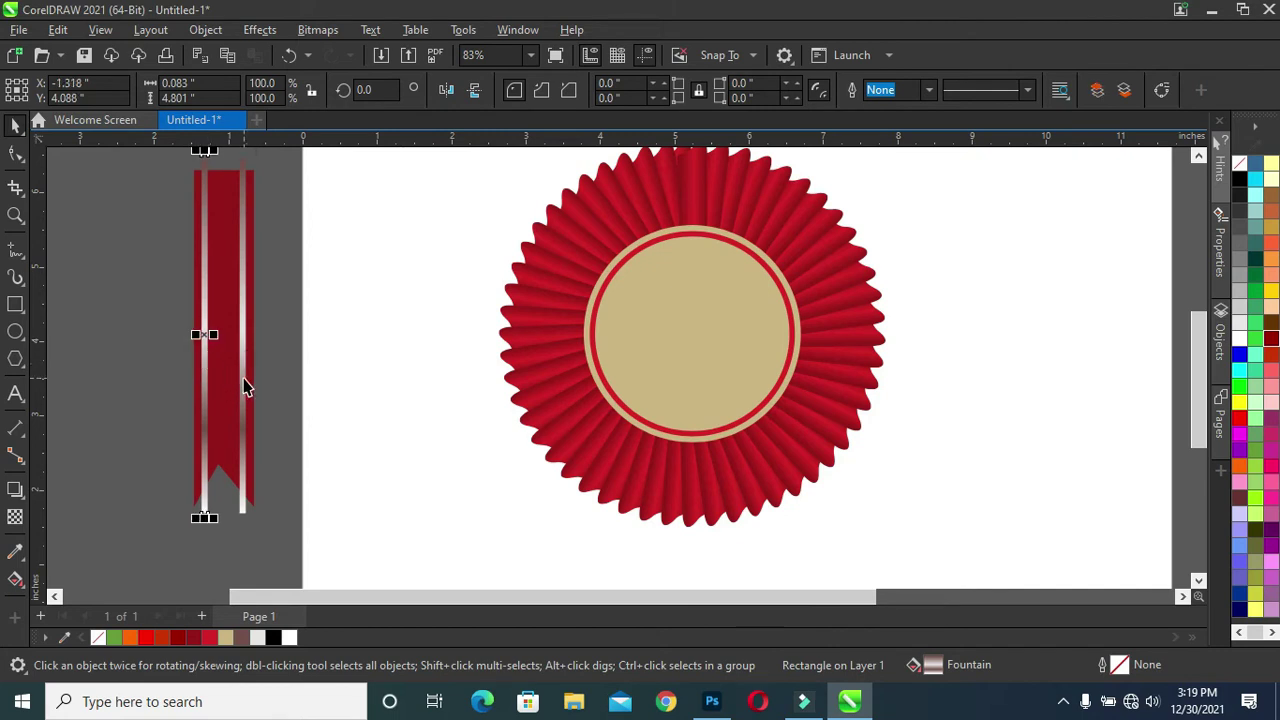
{"action": "left_click", "coordinate": [243, 378], "text": "shift"}
{"action": "right_click", "coordinate": [243, 375]}
{"action": "left_click", "coordinate": [275, 402]}
{"action": "left_click", "coordinate": [245, 493]}
{"action": "left_click", "coordinate": [279, 435]}
{"action": "scroll", "coordinate": [234, 257], "scroll_direction": "down", "scroll_amount": 2}
{"action": "left_click", "coordinate": [229, 320]}
Move the striped tail under the rosette, tilt it about 17°, and send it behind the gold centre
{"action": "mouse_move", "coordinate": [229, 320]}
{"action": "left_mouse_down"}
{"action": "mouse_move", "coordinate": [469, 465]}
{"action": "mouse_move", "coordinate": [503, 461]}
{"action": "left_mouse_up"}
{"action": "left_click", "coordinate": [503, 461]}
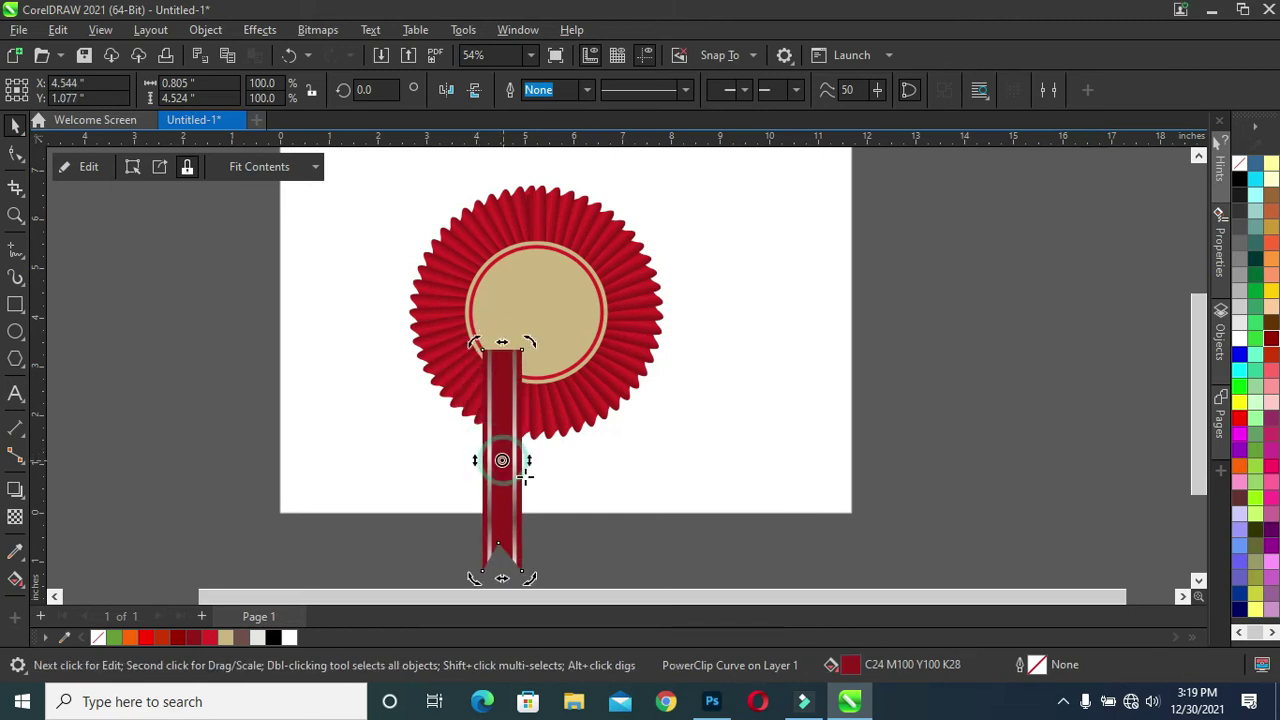
{"action": "left_click_drag", "start_coordinate": [560, 580], "coordinate": [505, 580]}
{"action": "left_click", "coordinate": [485, 515]}
{"action": "left_click_drag", "start_coordinate": [496, 504], "coordinate": [476, 491]}
{"action": "key", "text": "ctrl+Page_Down"}
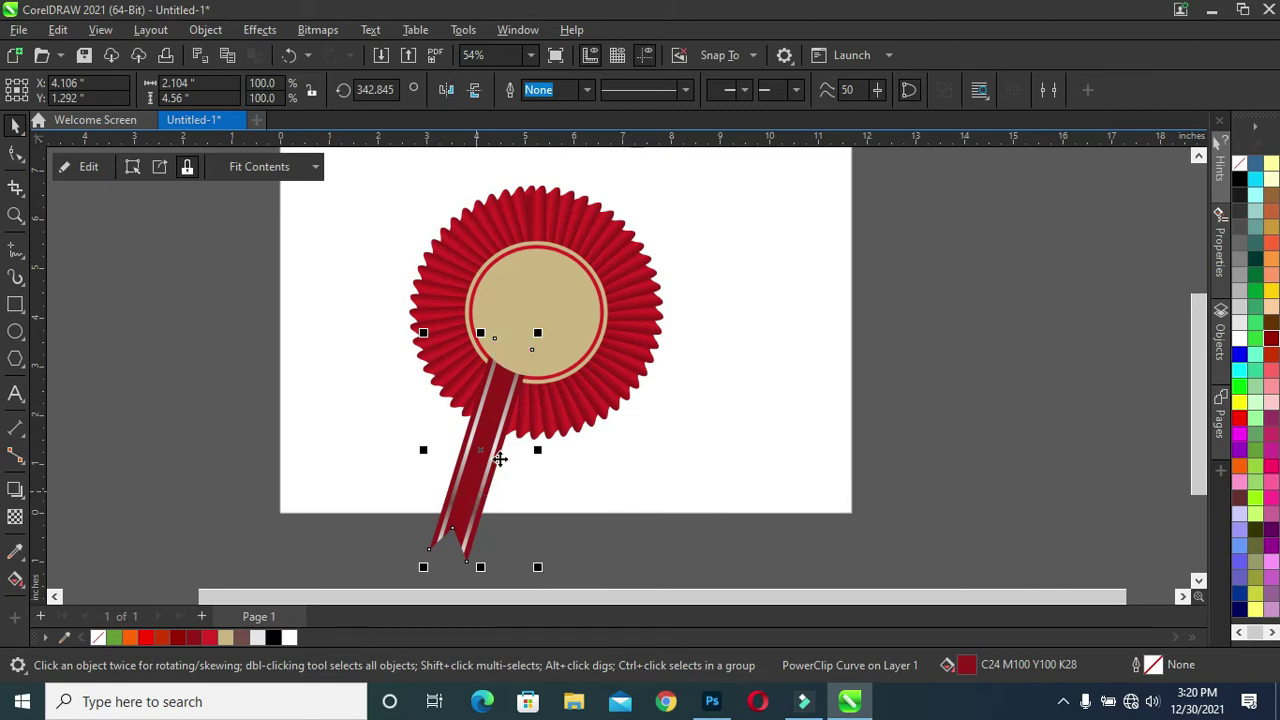
Duplicate the striped tail to its right
{"action": "left_click_drag", "start_coordinate": [493, 451], "coordinate": [557, 453]}
{"action": "scroll", "coordinate": [500, 450], "scroll_direction": "down", "scroll_amount": 1}
{"action": "scroll", "coordinate": [500, 450], "scroll_direction": "down", "scroll_amount": 1}
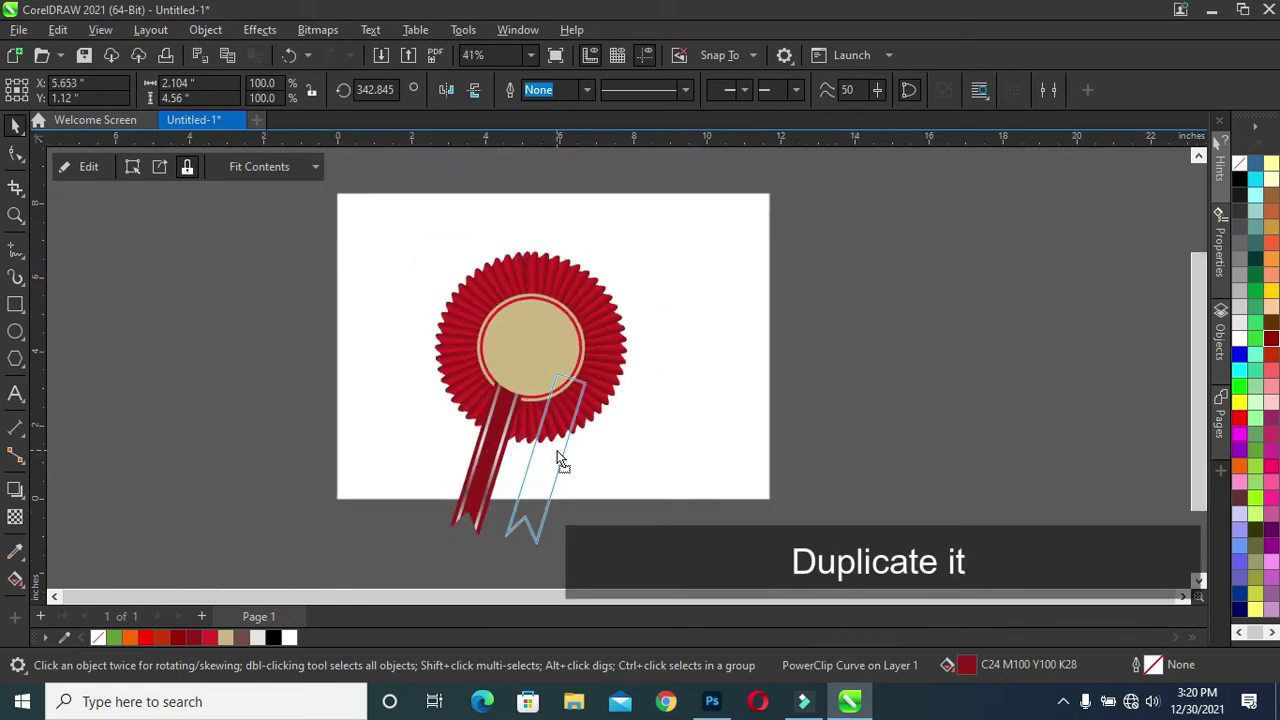
Mirror the copied tail horizontally, place it beside the first, and send it behind the rosette
{"action": "left_click", "coordinate": [446, 90]}
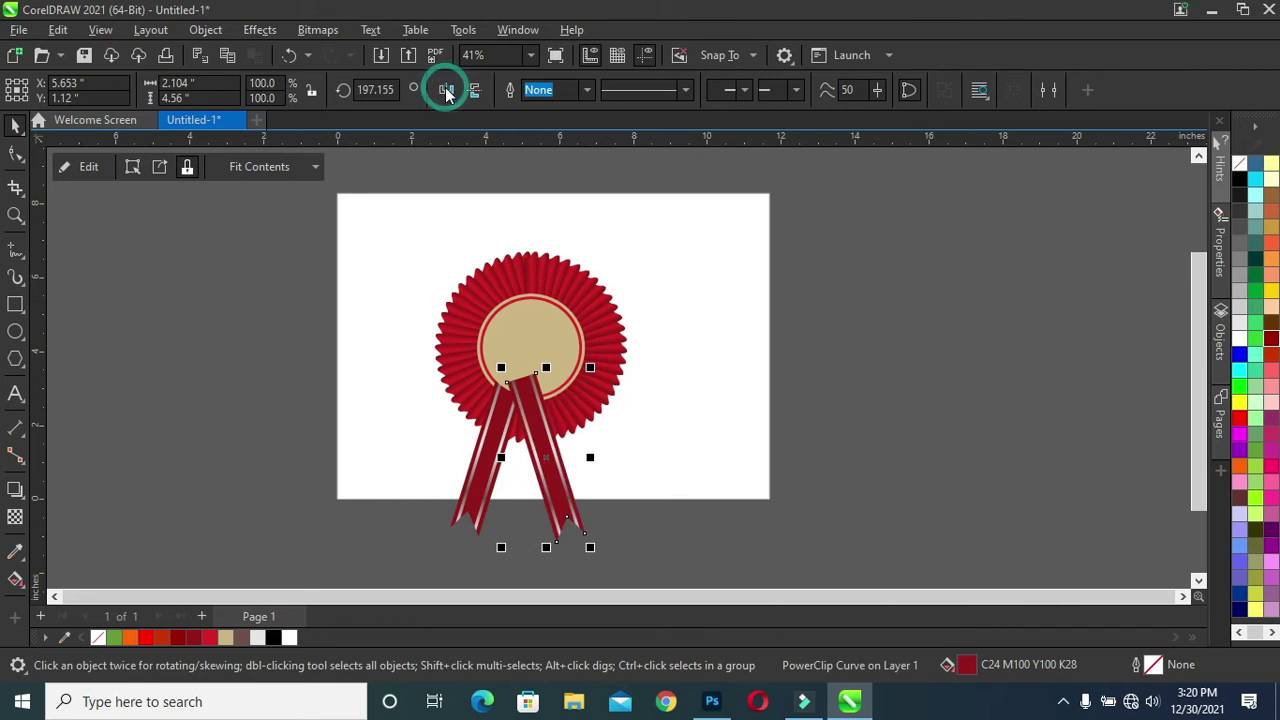
{"action": "left_click_drag", "start_coordinate": [567, 489], "coordinate": [585, 488]}
{"action": "key", "text": "ctrl+Page_Down"}
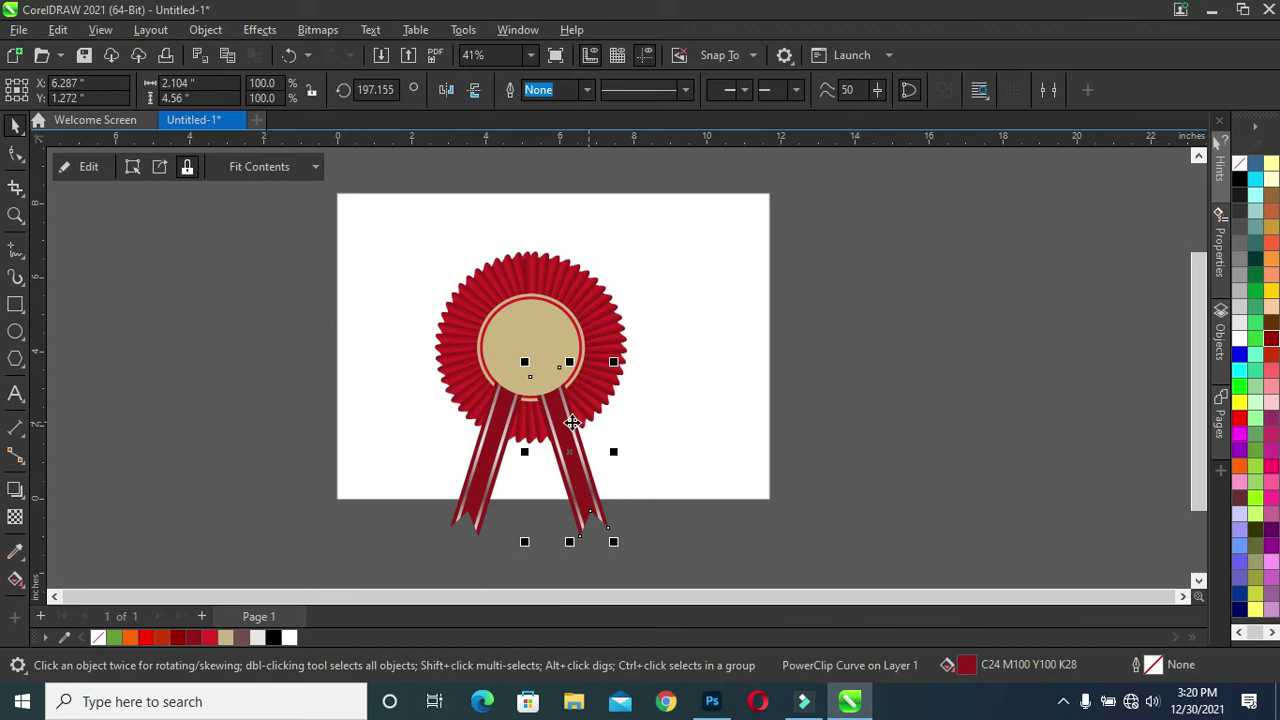
{"action": "left_click", "coordinate": [893, 320]}
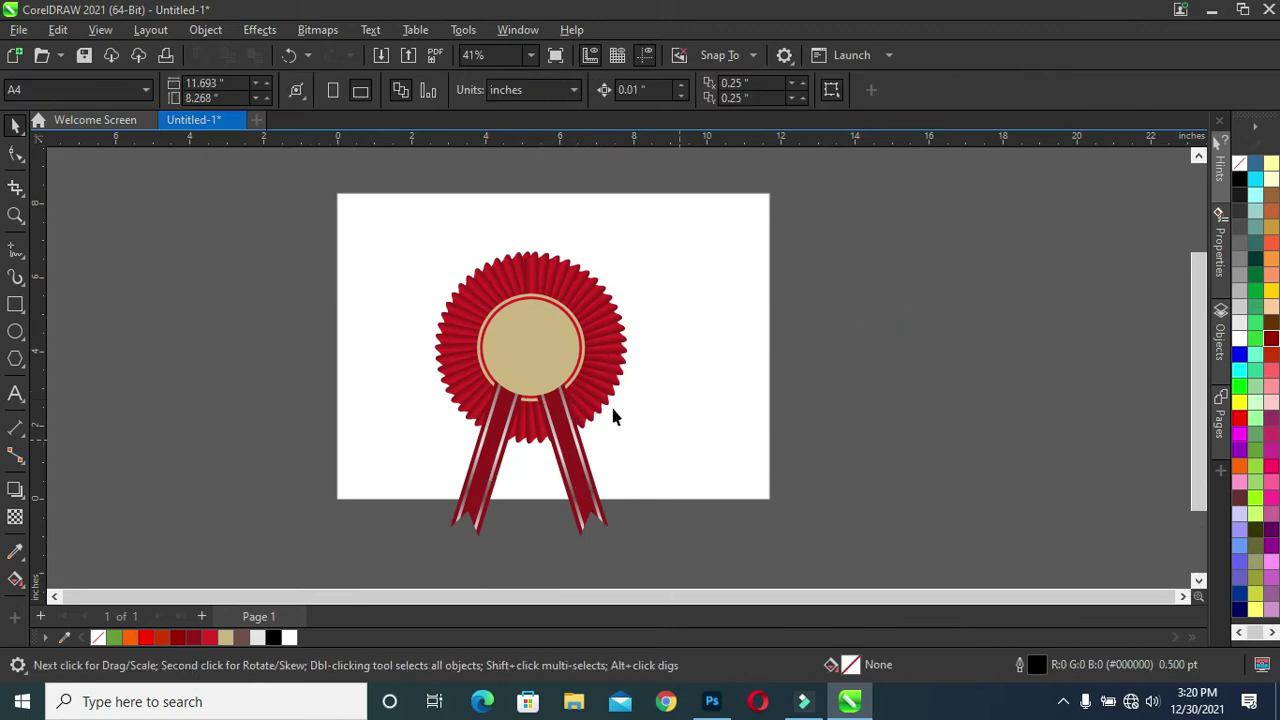
{"action": "scroll", "coordinate": [613, 417], "scroll_direction": "up", "scroll_amount": 1}
{"action": "left_click", "coordinate": [457, 514]}
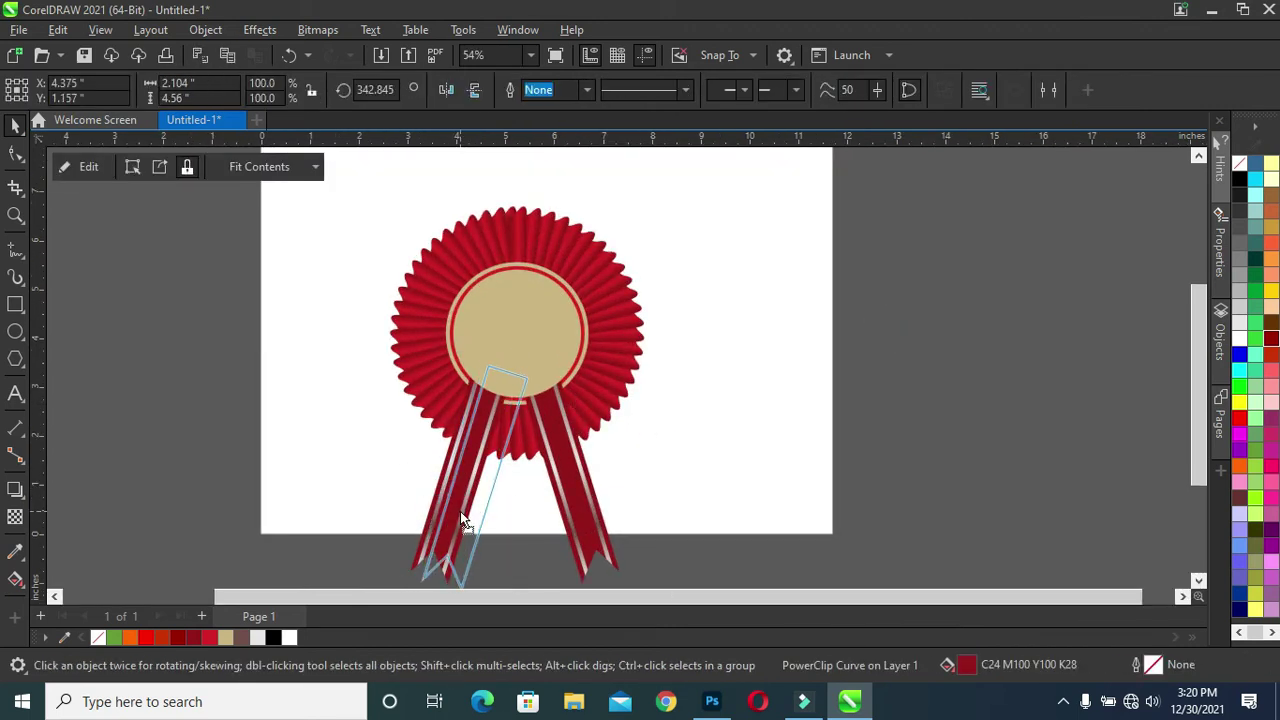
{"action": "scroll", "coordinate": [460, 511], "scroll_direction": "down", "scroll_amount": 1}
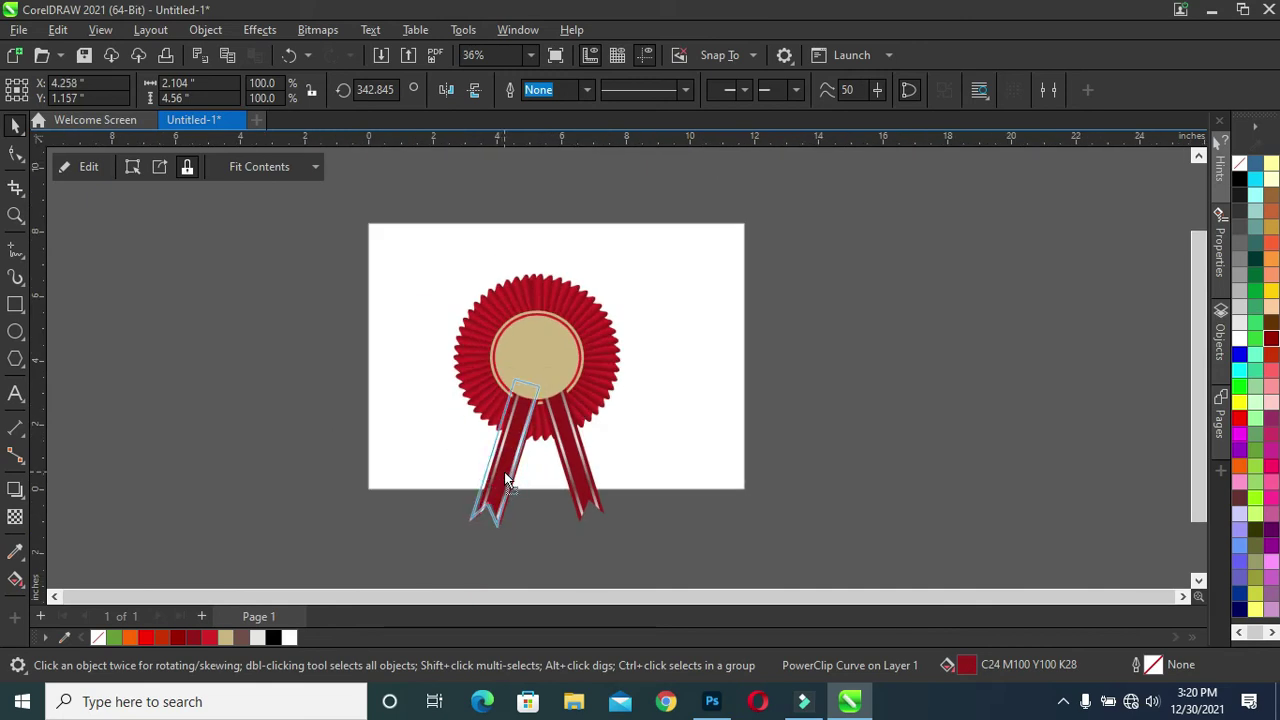
{"action": "left_click", "coordinate": [817, 400]}
{"action": "scroll", "coordinate": [563, 399], "scroll_direction": "down", "scroll_amount": 1}
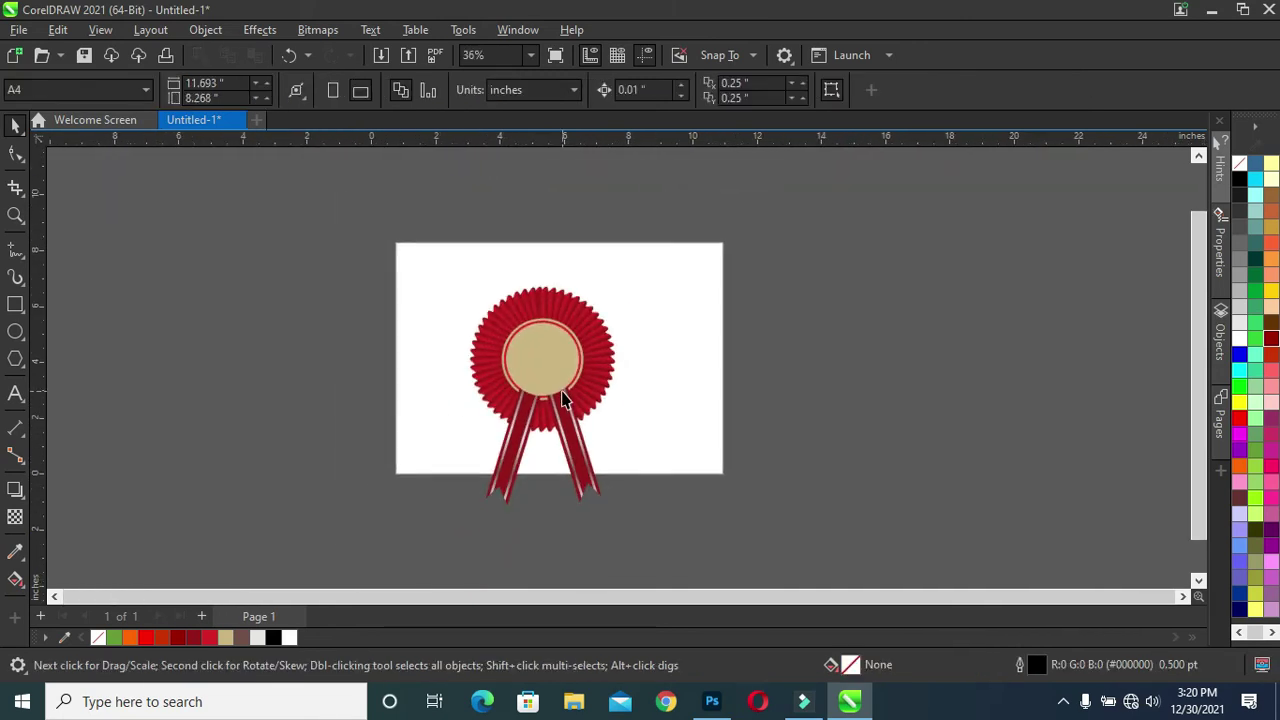
Enlarge both tails together and move them up beneath the rosette
{"action": "left_click", "coordinate": [585, 458]}
{"action": "left_click", "coordinate": [505, 470], "text": "shift"}
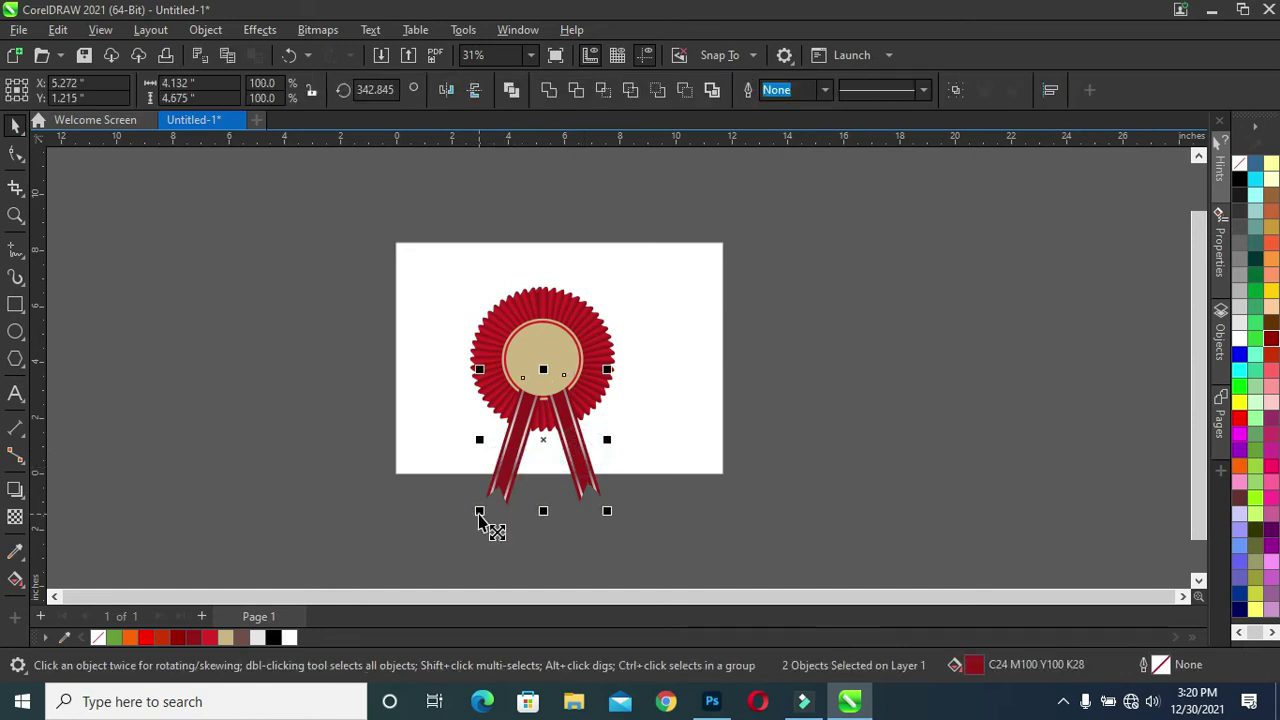
{"action": "left_click_drag", "start_coordinate": [480, 512], "coordinate": [466, 527]}
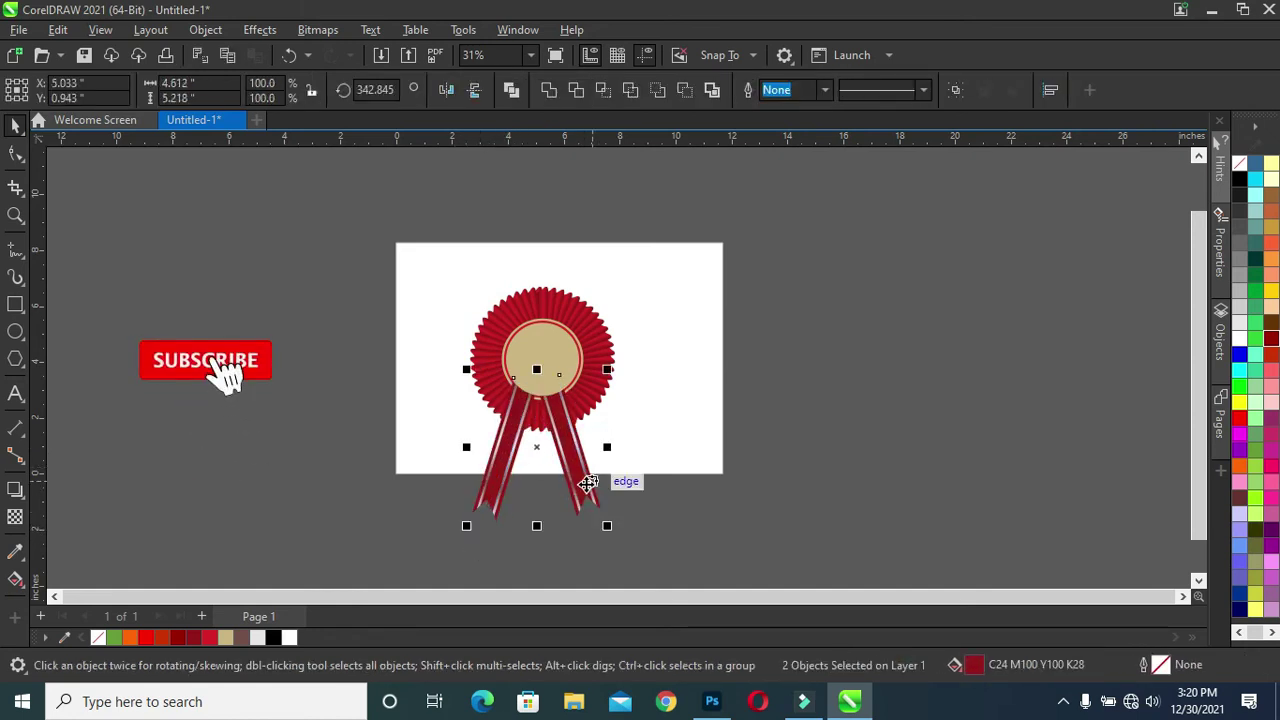
{"action": "left_click_drag", "start_coordinate": [607, 525], "coordinate": [620, 541]}
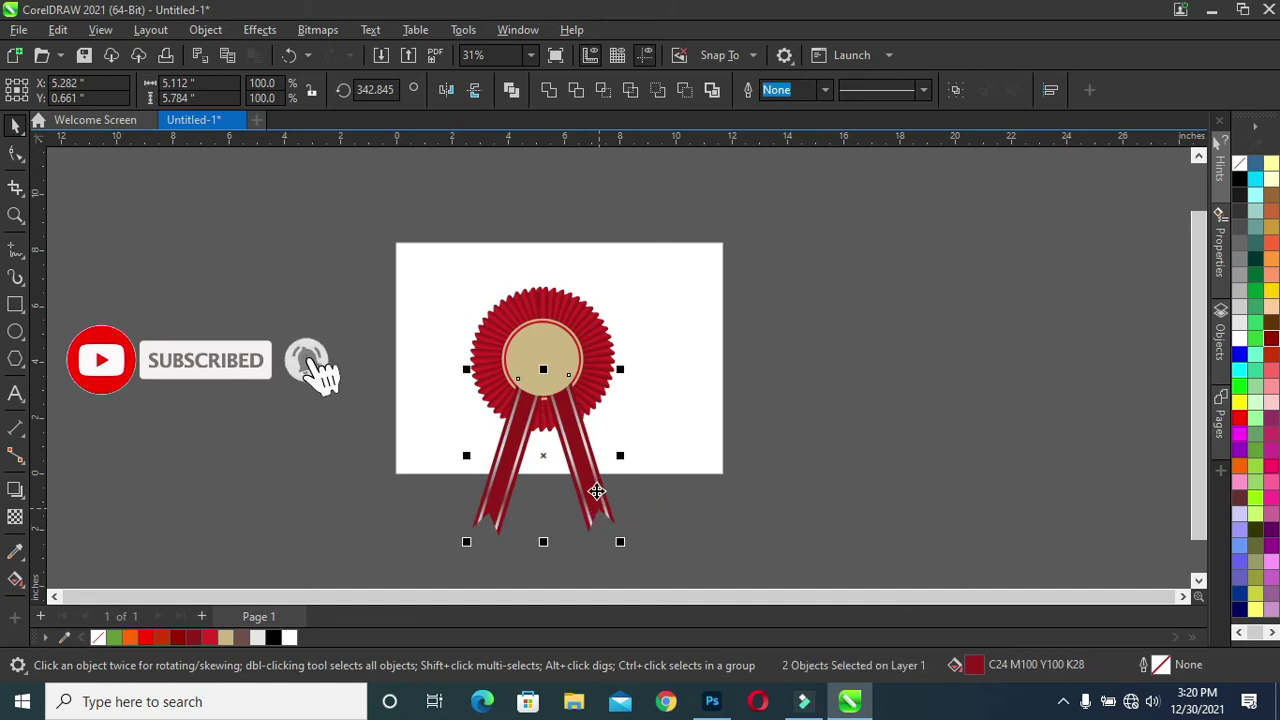
{"action": "left_click_drag", "start_coordinate": [597, 497], "coordinate": [592, 477]}
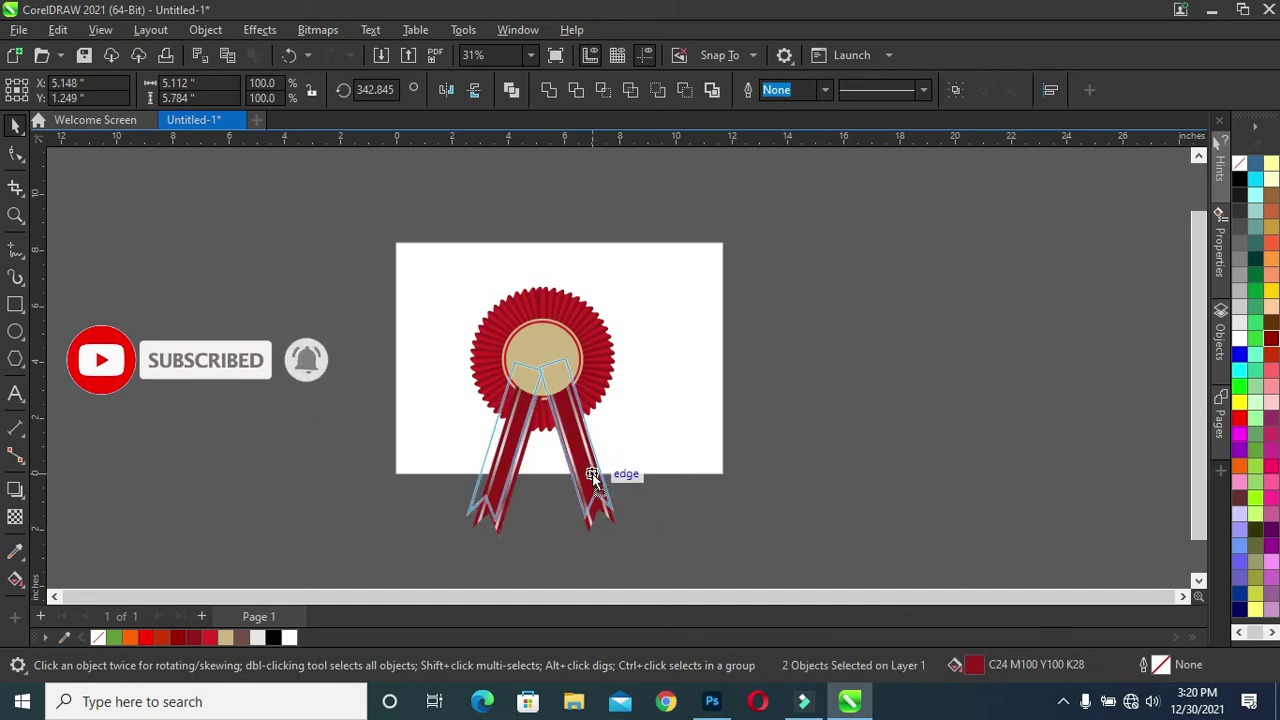
{"action": "left_click_drag", "start_coordinate": [592, 477], "coordinate": [590, 474]}
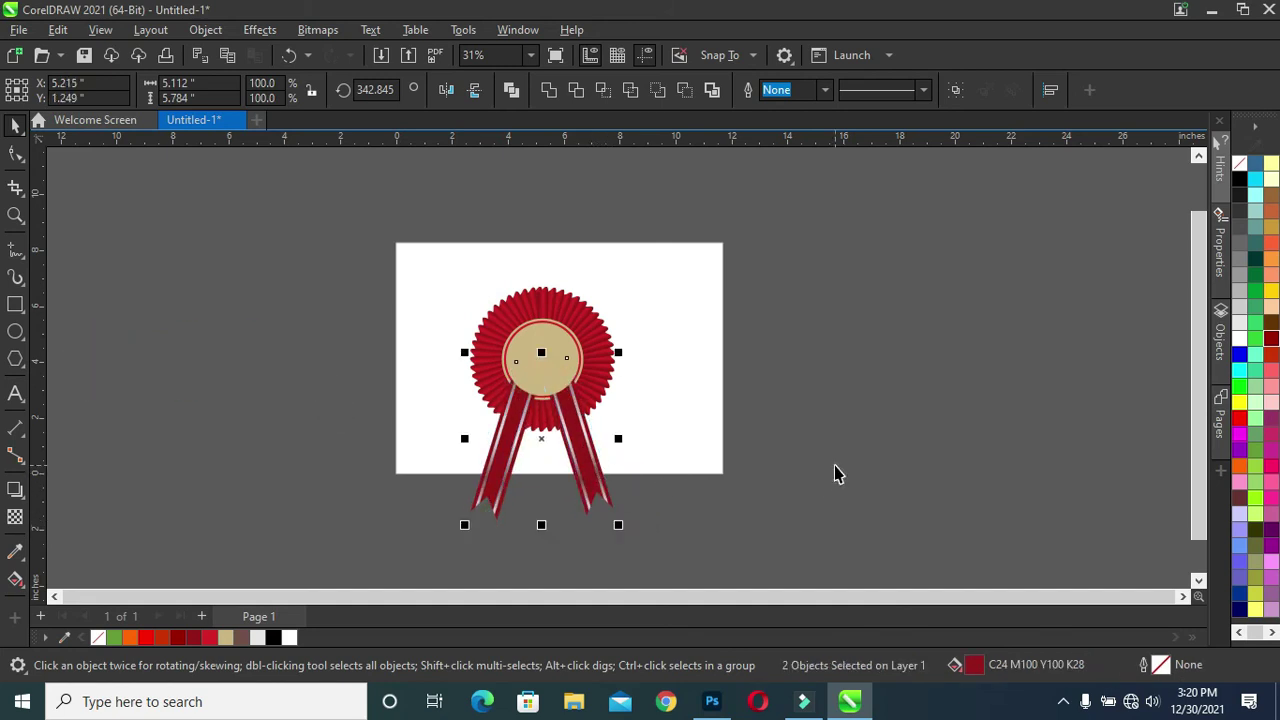
Nudge the right and left tails individually so they sit close in a neat V
{"action": "left_click", "coordinate": [588, 482]}
{"action": "key", "text": "Down"}
{"action": "key", "text": "Right"}
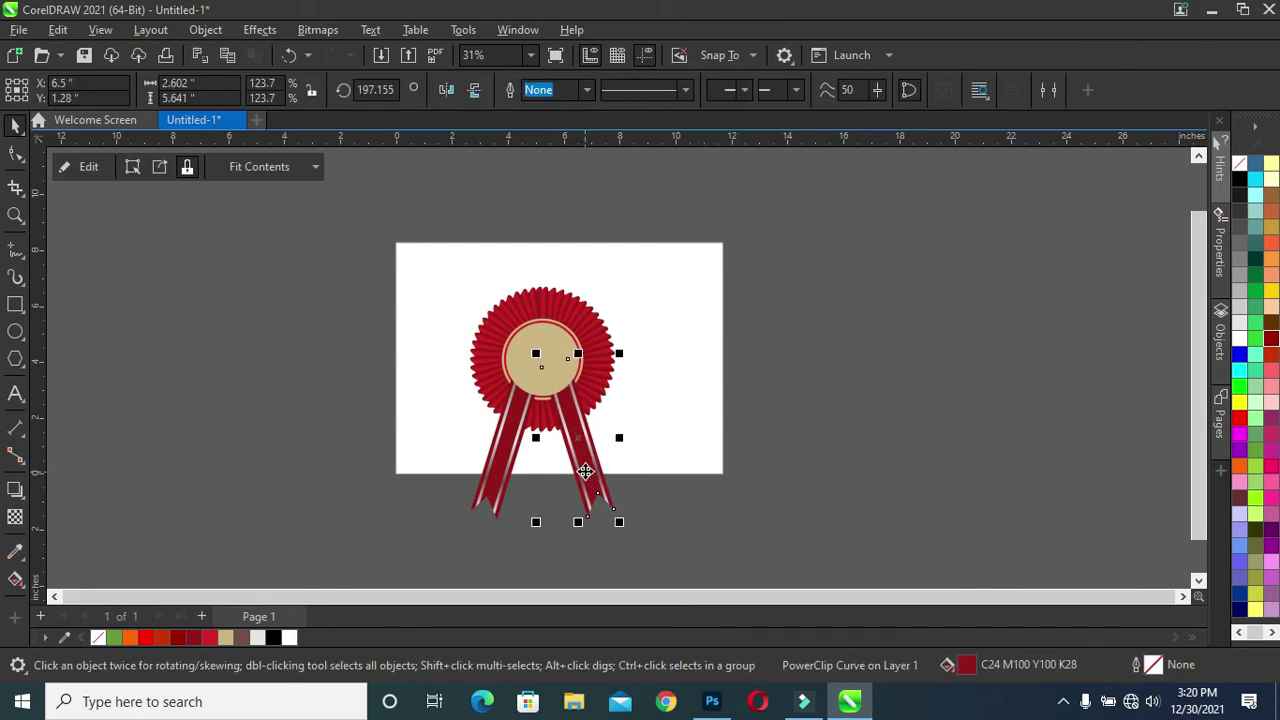
{"action": "left_click_drag", "start_coordinate": [588, 467], "coordinate": [583, 470]}
{"action": "left_click", "coordinate": [502, 478]}
{"action": "left_click_drag", "start_coordinate": [502, 478], "coordinate": [513, 473]}
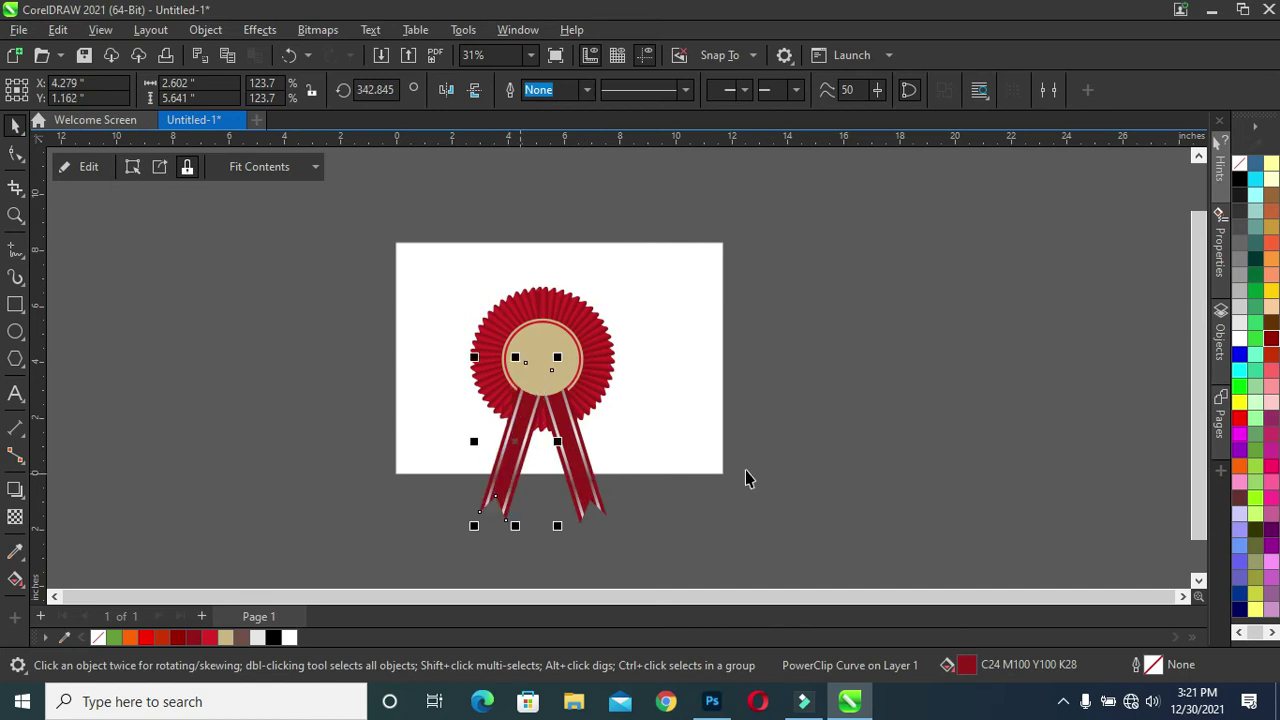
{"action": "left_click", "coordinate": [817, 434]}
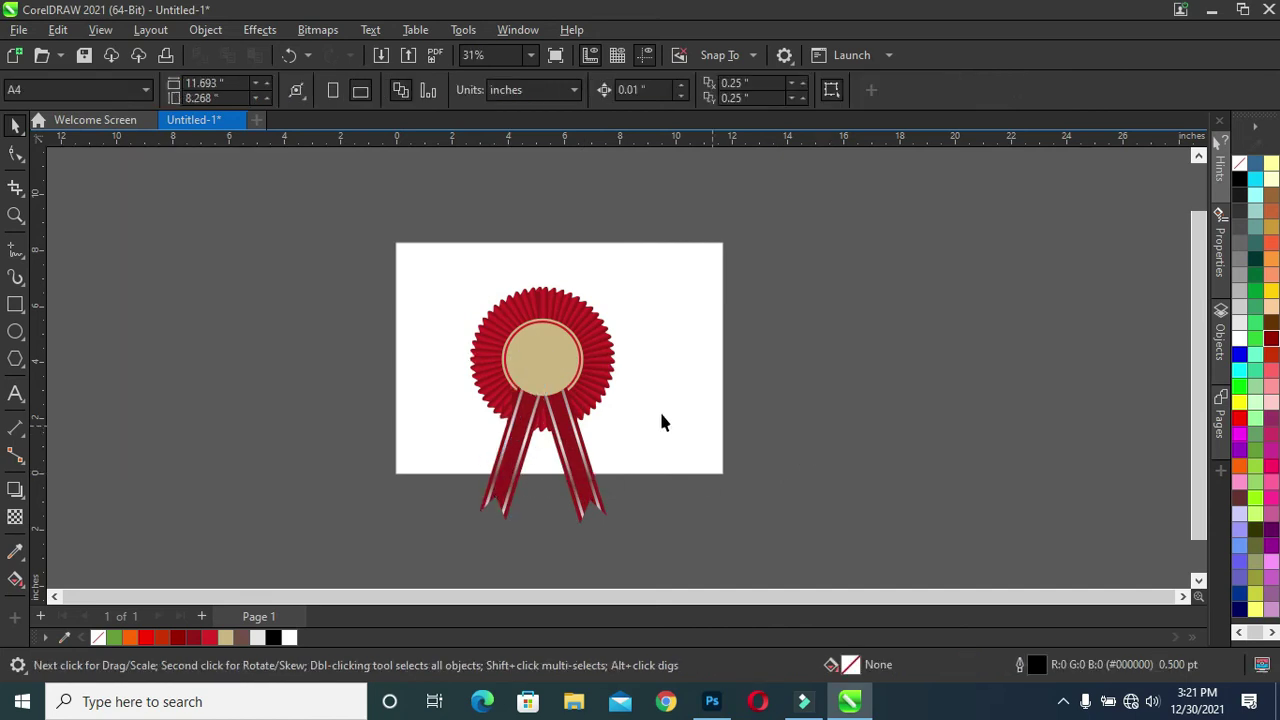
{"action": "left_click", "coordinate": [502, 475]}
{"action": "left_click_drag", "start_coordinate": [534, 482], "coordinate": [543, 486]}
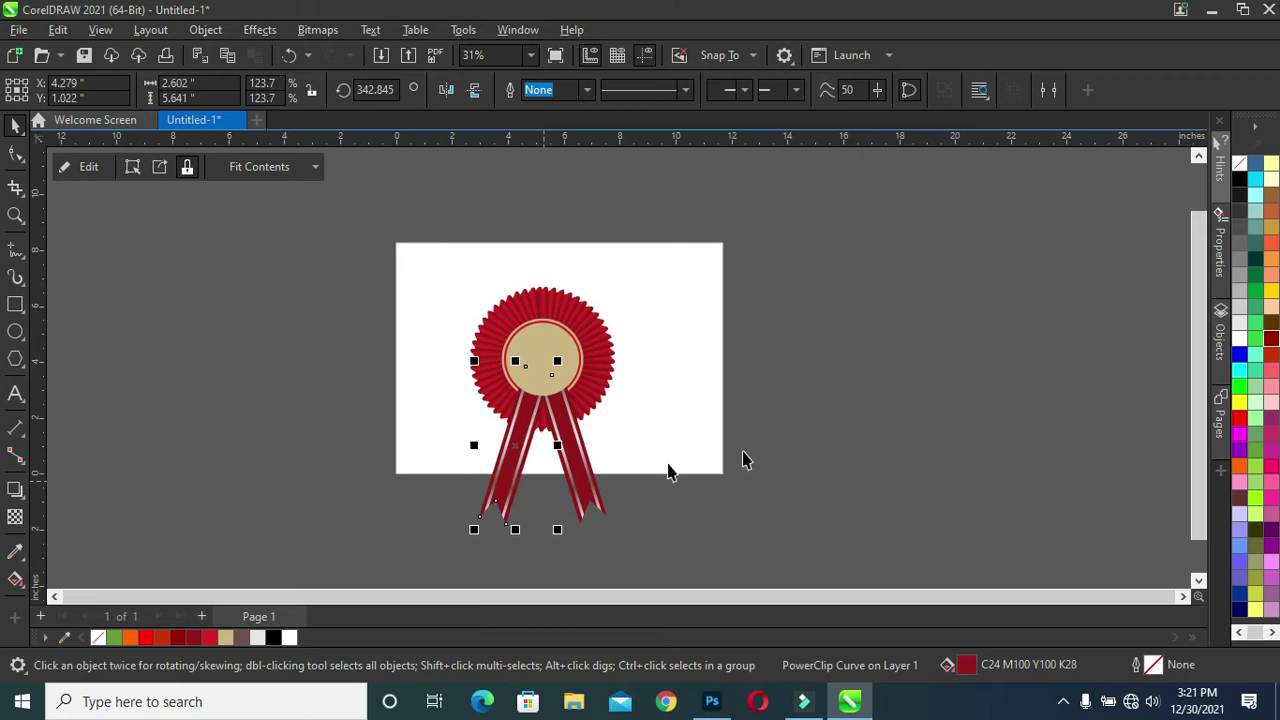
{"action": "left_click", "coordinate": [828, 421]}
{"action": "scroll", "coordinate": [545, 374], "scroll_direction": "up", "scroll_amount": 1}
{"action": "scroll", "coordinate": [545, 374], "scroll_direction": "down", "scroll_amount": 1}
{"action": "scroll", "coordinate": [547, 374], "scroll_direction": "up", "scroll_amount": 2}
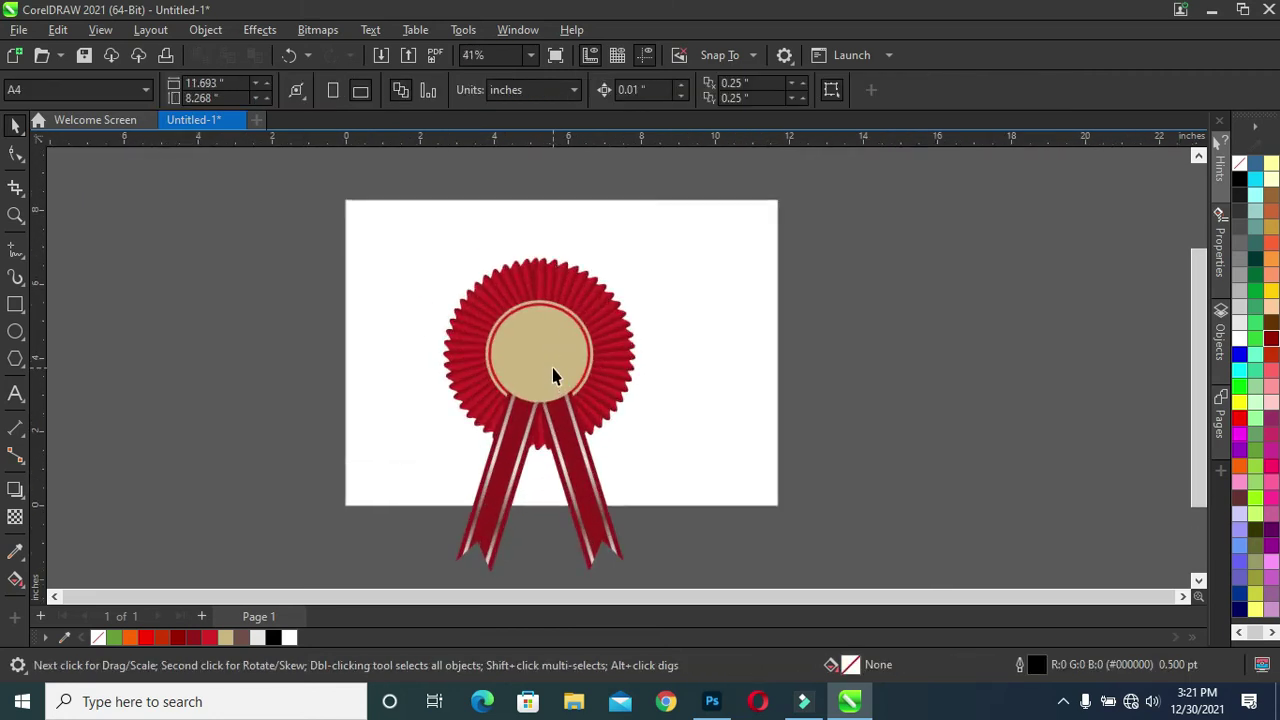
{"action": "scroll", "coordinate": [549, 374], "scroll_direction": "up", "scroll_amount": 1}
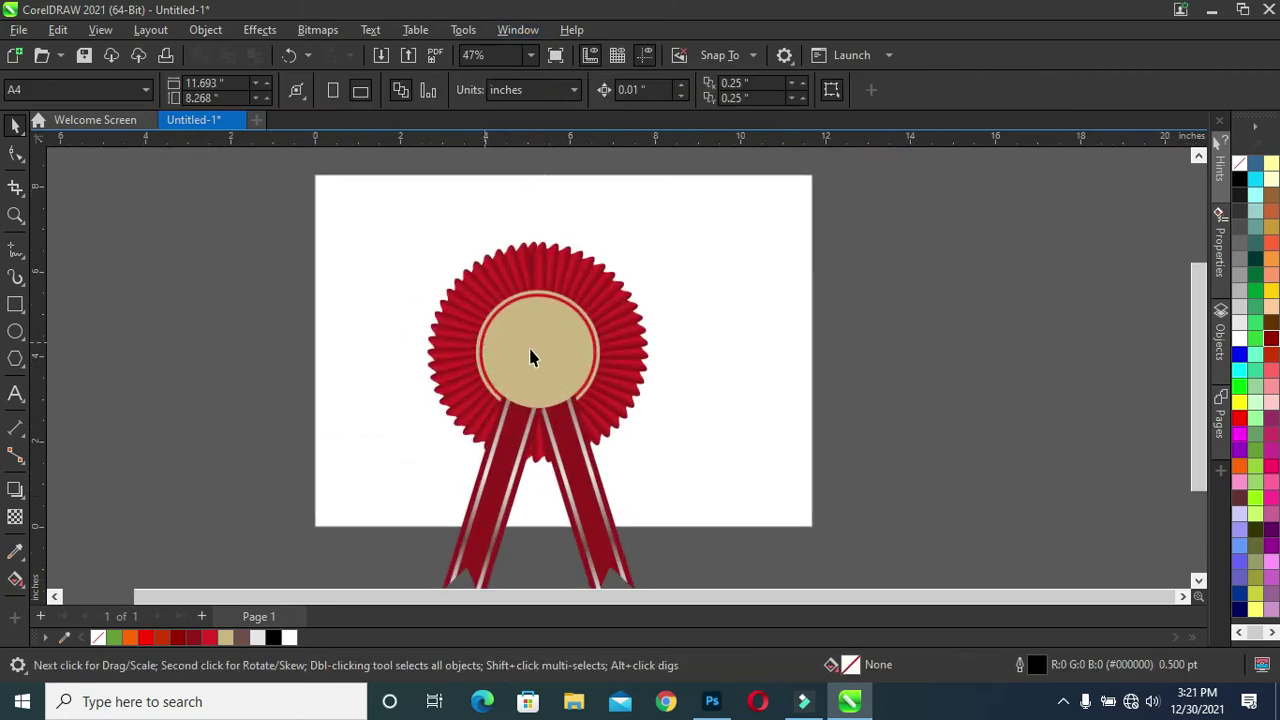
{"action": "scroll", "coordinate": [526, 348], "scroll_direction": "down", "scroll_amount": 1}
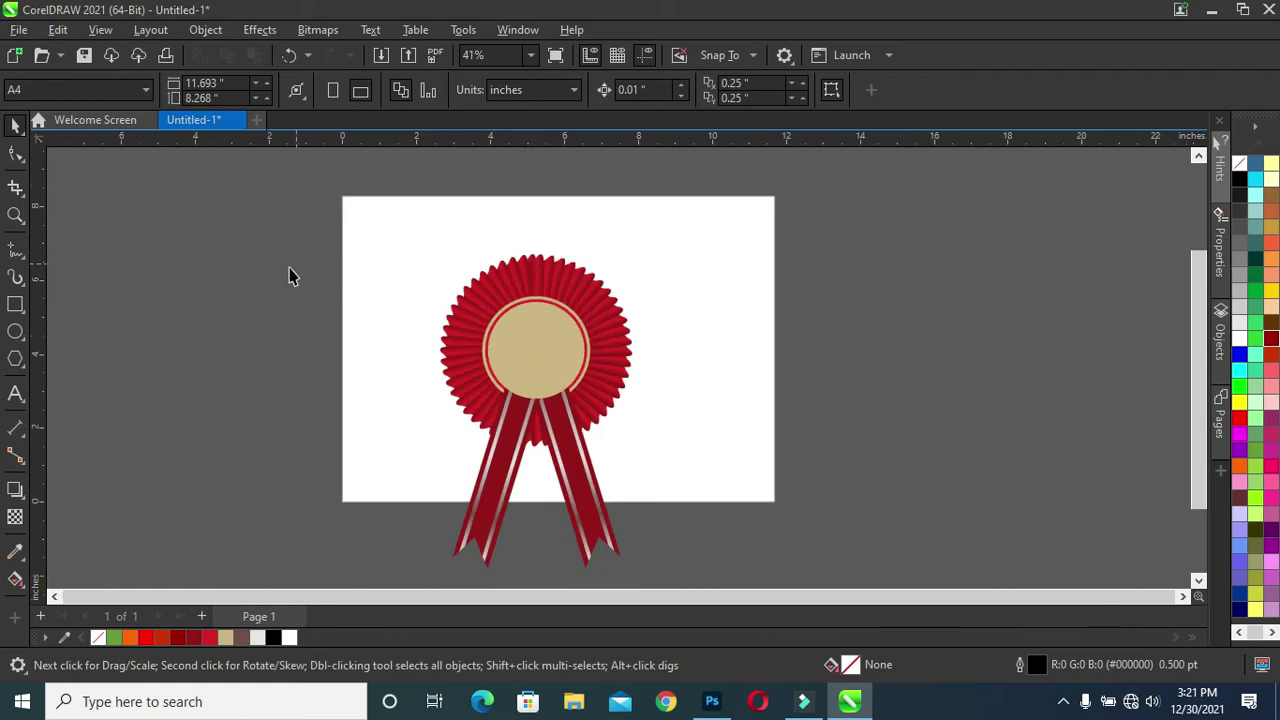
Type 'MEDAL' and 'LOGO' on two lines in Arial 24 pt left of the rosette
{"action": "scroll", "coordinate": [571, 357], "scroll_direction": "up", "scroll_amount": 3}
{"action": "scroll", "coordinate": [571, 357], "scroll_direction": "down", "scroll_amount": 2}
{"action": "scroll", "coordinate": [514, 343], "scroll_direction": "down", "scroll_amount": 1}
{"action": "scroll", "coordinate": [514, 343], "scroll_direction": "down", "scroll_amount": 1}
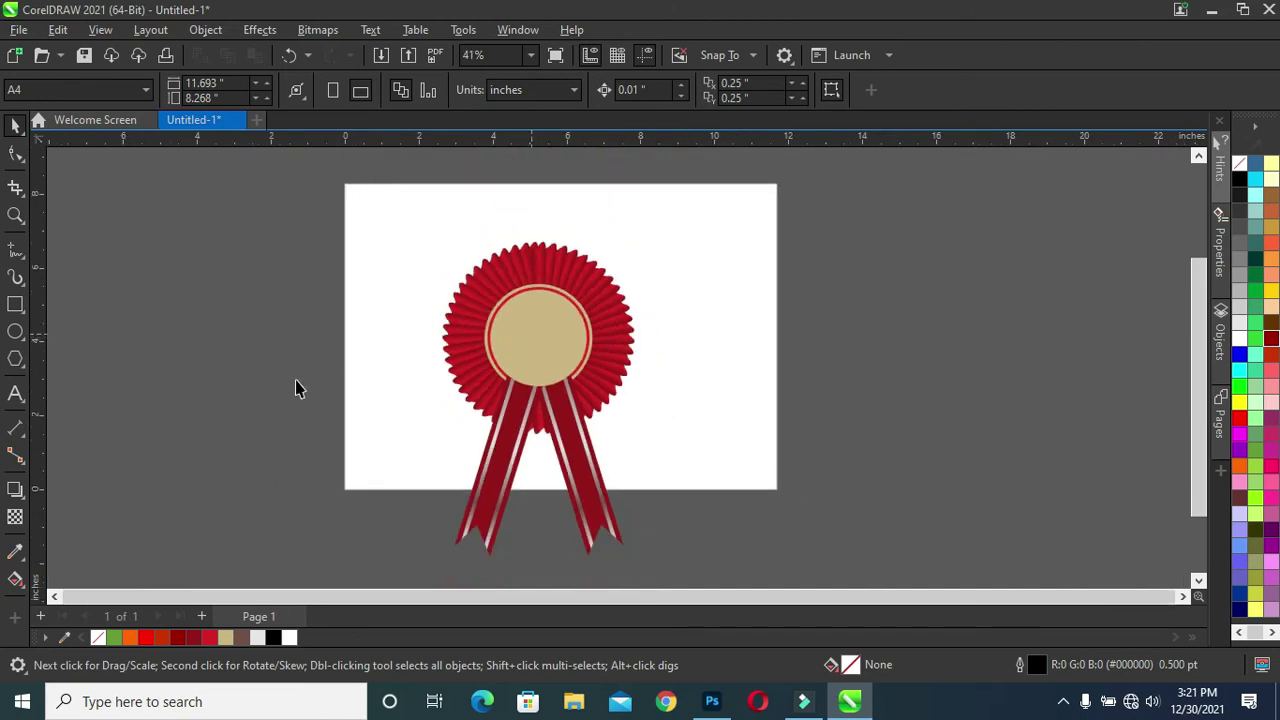
{"action": "left_click", "coordinate": [15, 395]}
{"action": "scroll", "coordinate": [189, 290], "scroll_direction": "up", "scroll_amount": 1}
{"action": "scroll", "coordinate": [229, 291], "scroll_direction": "up", "scroll_amount": 1}
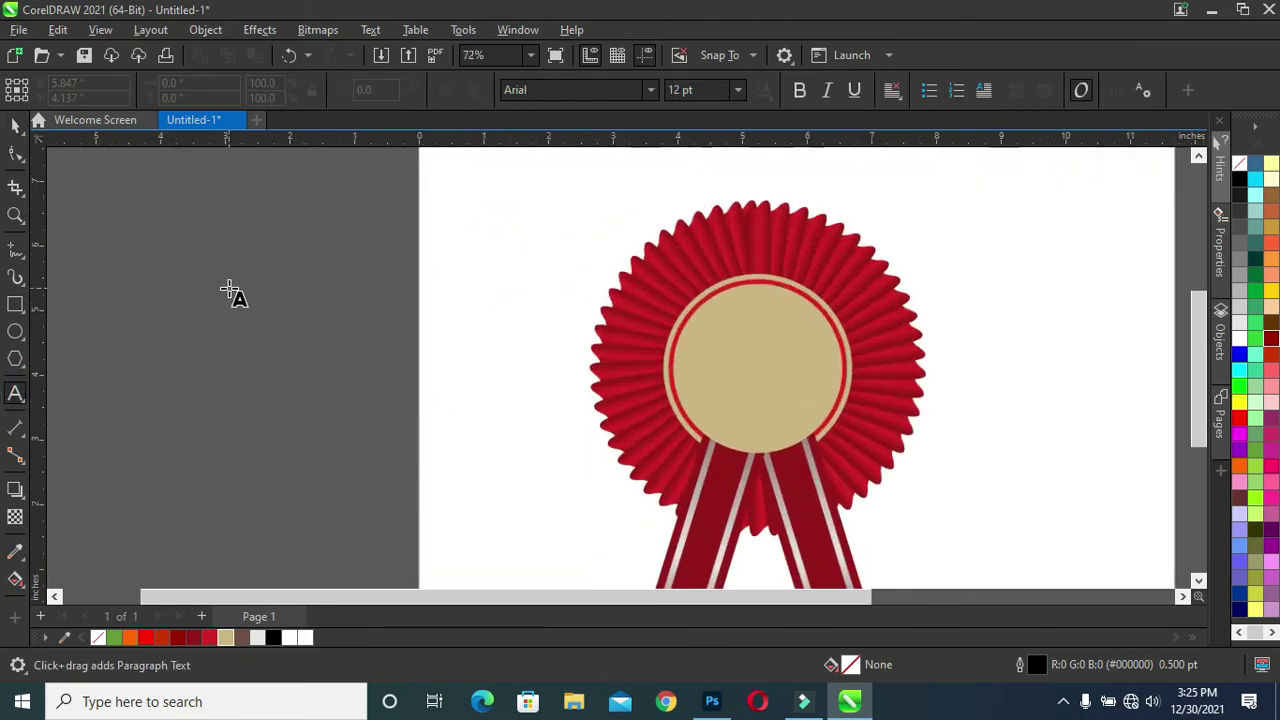
{"action": "scroll", "coordinate": [229, 291], "scroll_direction": "up", "scroll_amount": 1}
{"action": "left_click", "coordinate": [493, 240]}
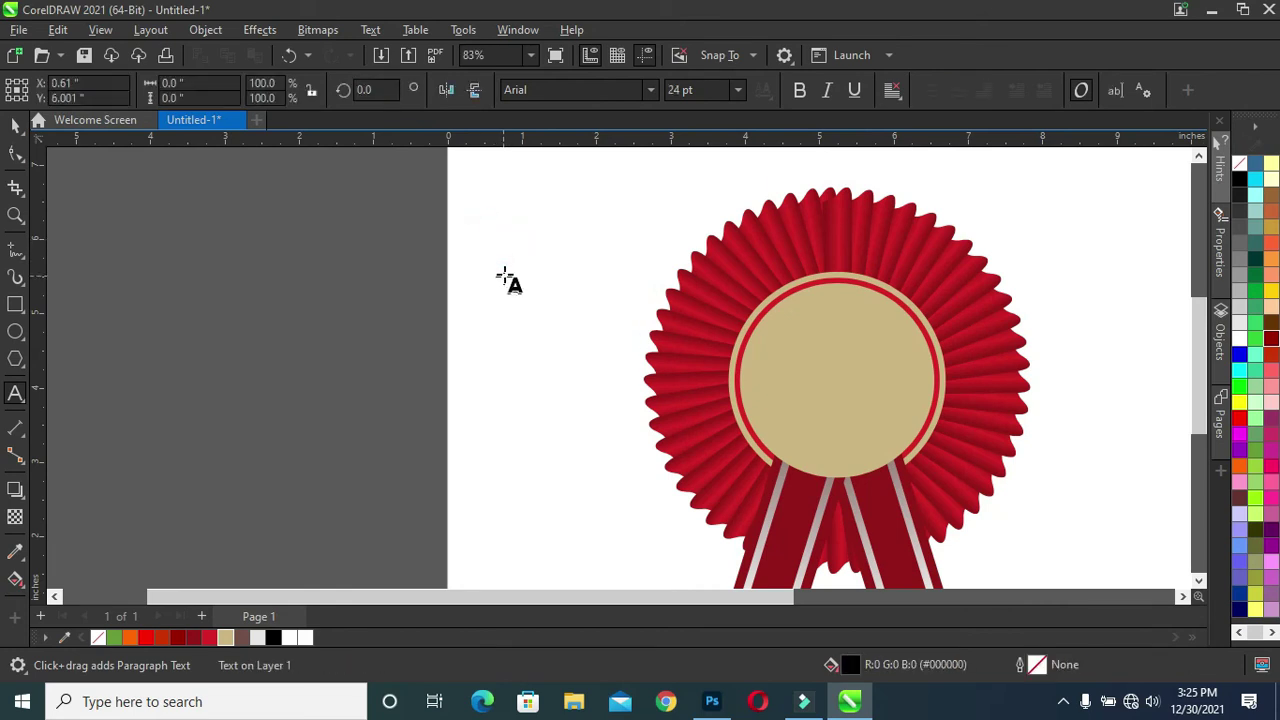
{"action": "type", "text": "MD"}
{"action": "type", "text": "EDAL"}
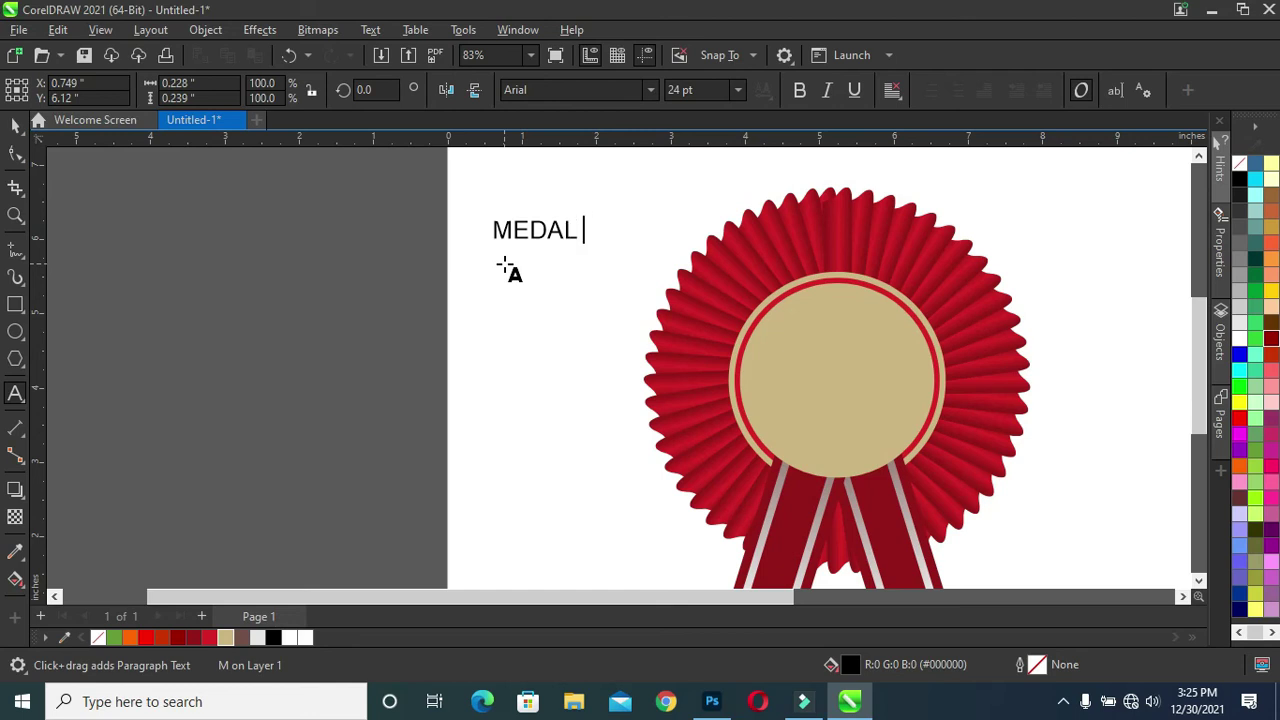
{"action": "key", "text": "Return"}
{"action": "type", "text": "LOGO"}
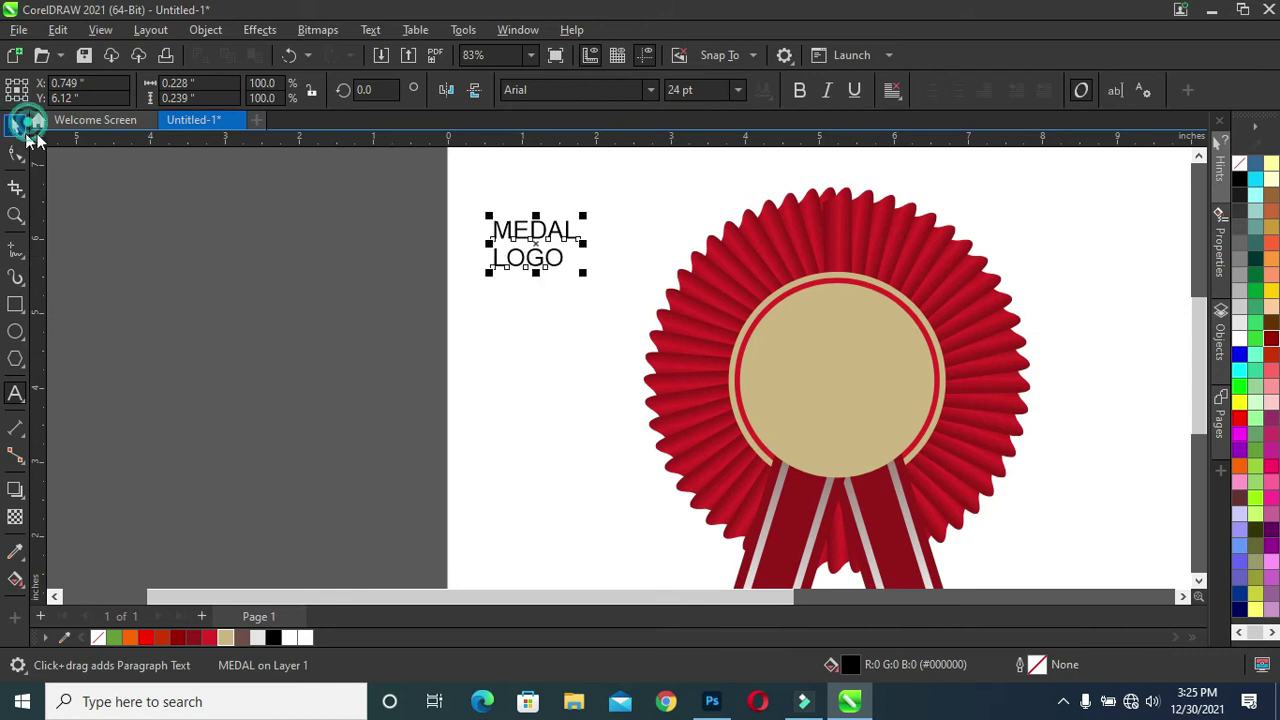
{"action": "left_click", "coordinate": [14, 125]}
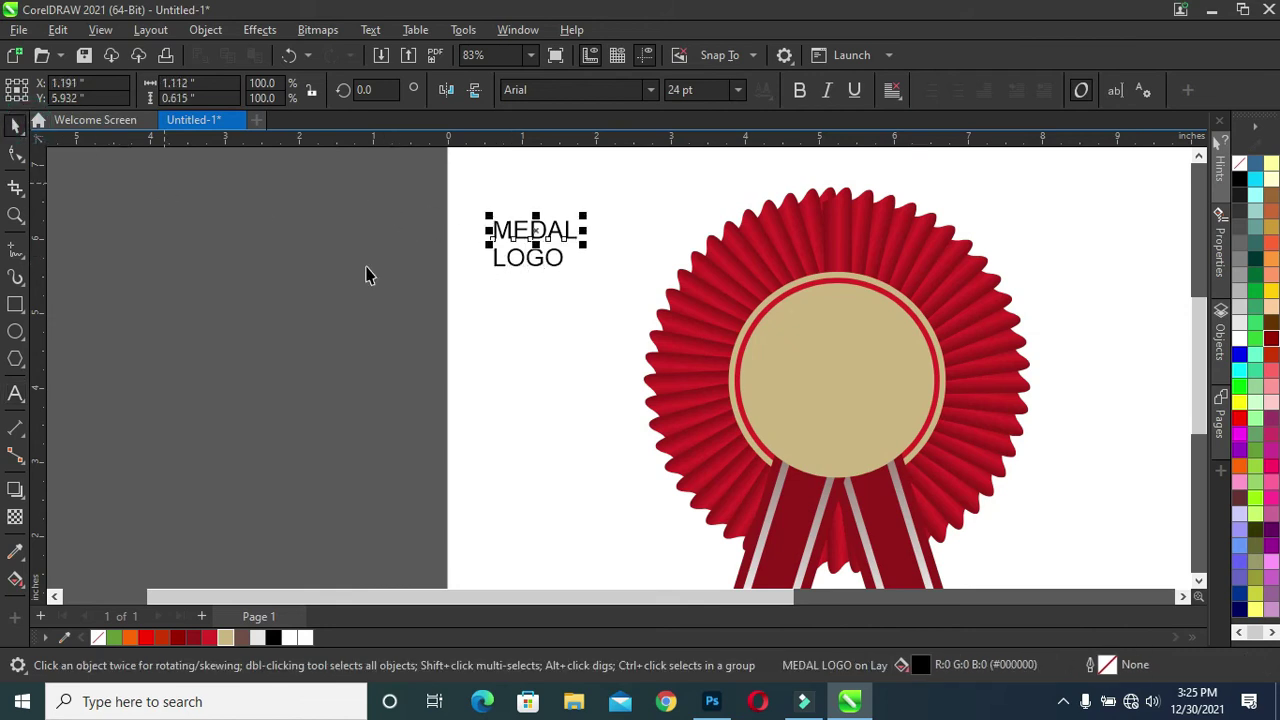
{"action": "left_click", "coordinate": [562, 262]}
Enlarge LOGO to about 123%, move the text off the page, and set it in Inter
{"action": "left_click_drag", "start_coordinate": [569, 272], "coordinate": [576, 280]}
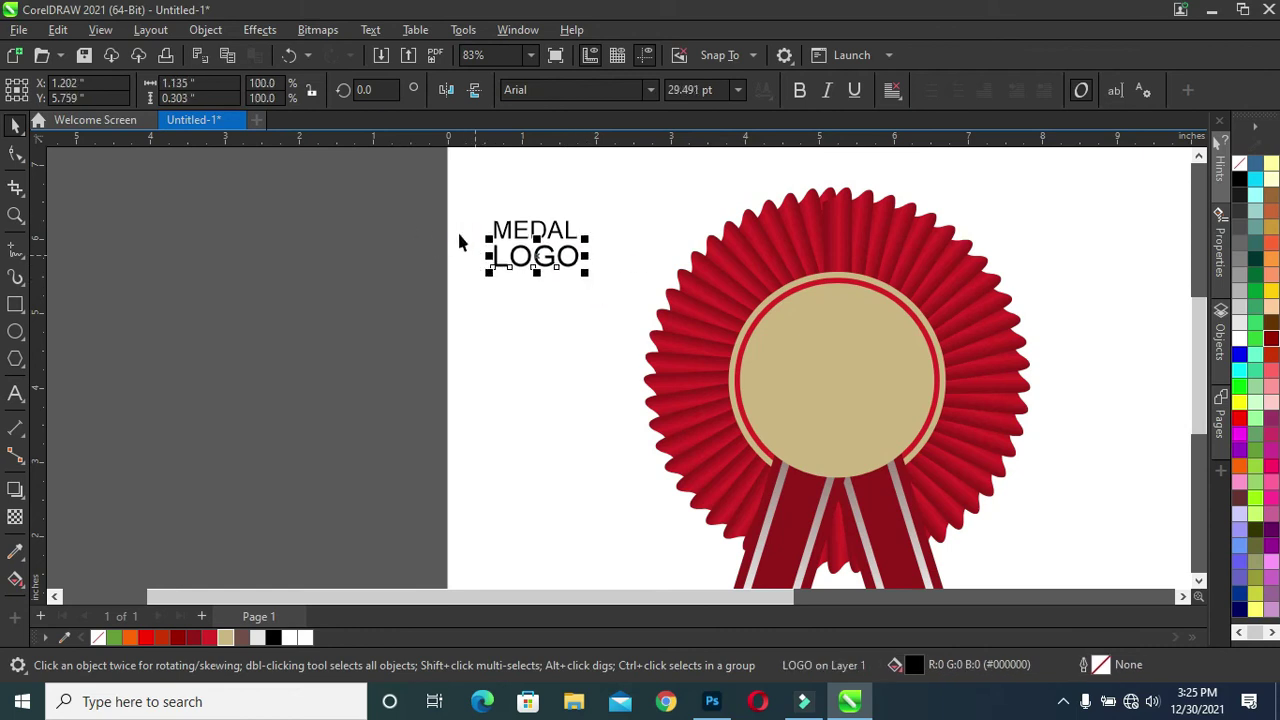
{"action": "left_click_drag", "start_coordinate": [405, 188], "coordinate": [595, 318]}
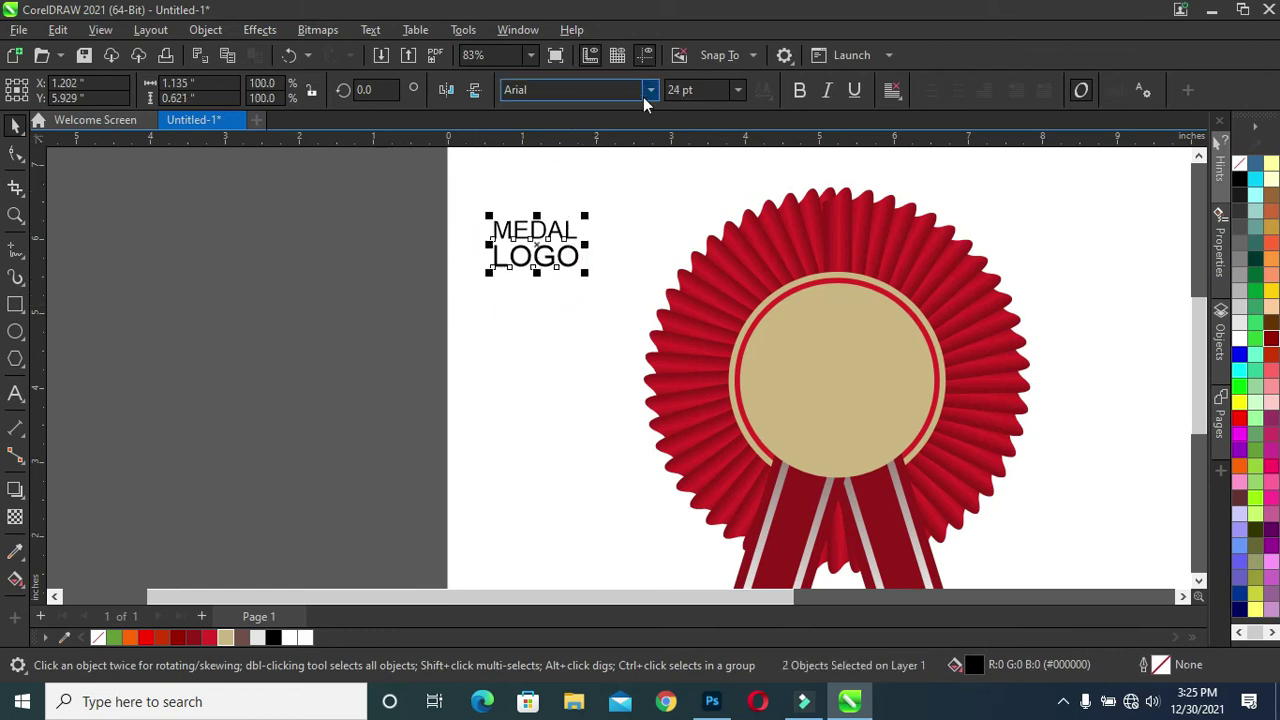
{"action": "left_click_drag", "start_coordinate": [536, 240], "coordinate": [285, 260]}
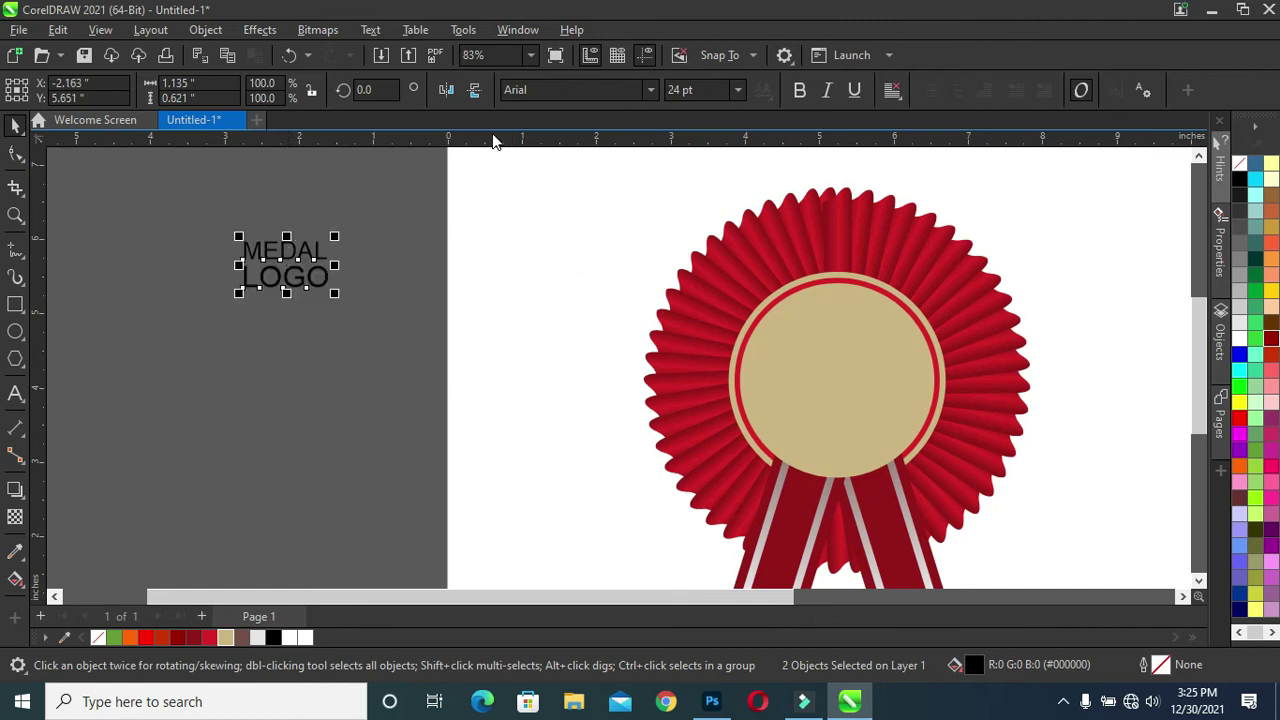
{"action": "left_click", "coordinate": [650, 90]}
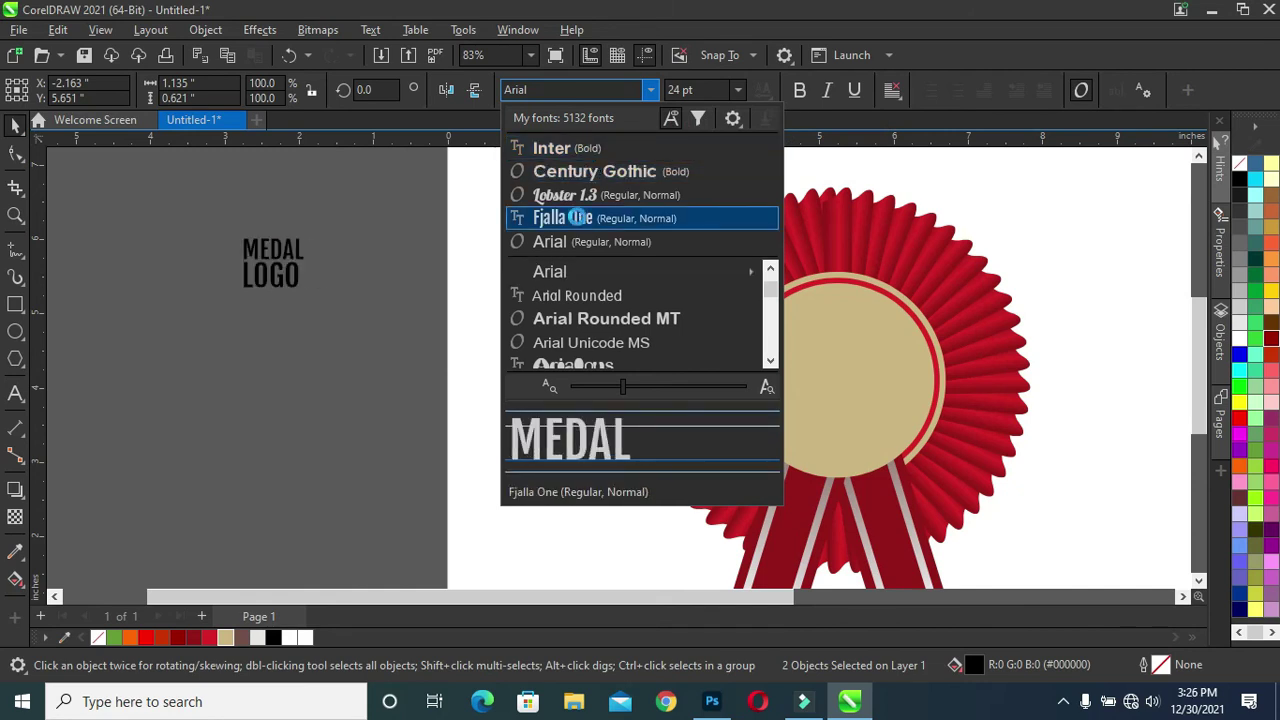
{"action": "left_click", "coordinate": [575, 150]}
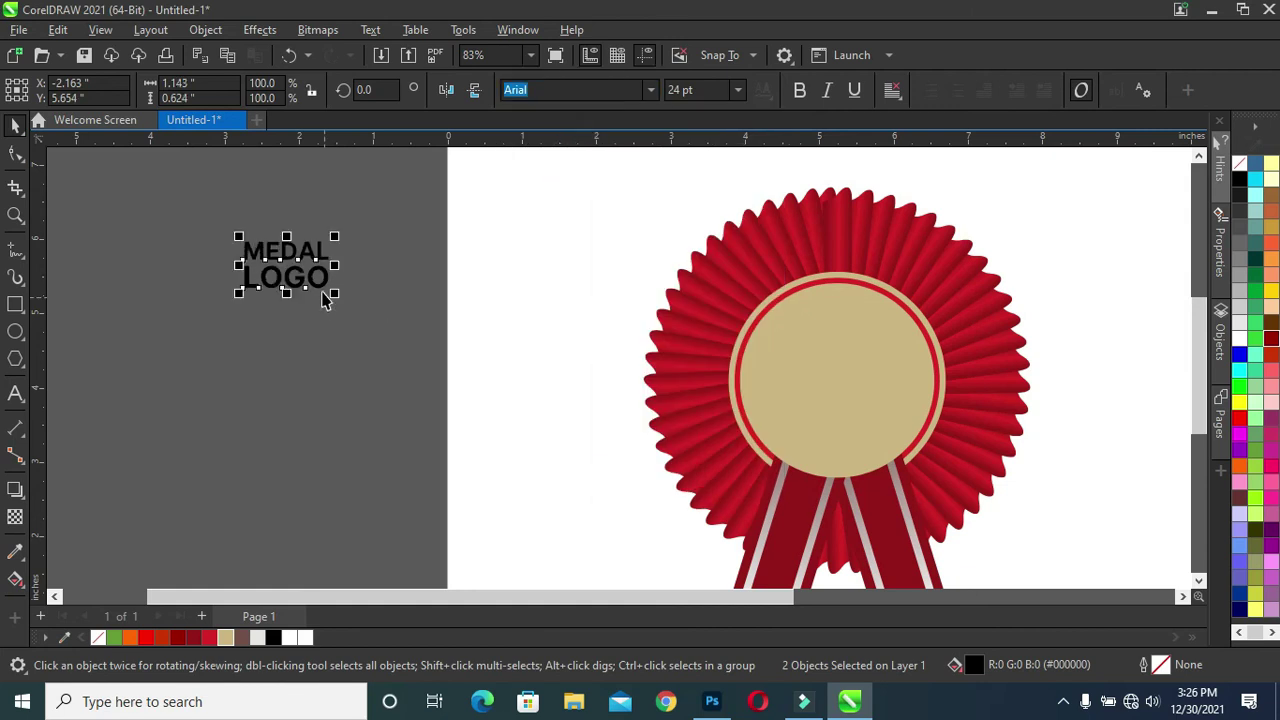
Tighten the letter spacing of MEDAL and LOGO and fill the text tan gold
{"action": "left_click", "coordinate": [15, 155]}
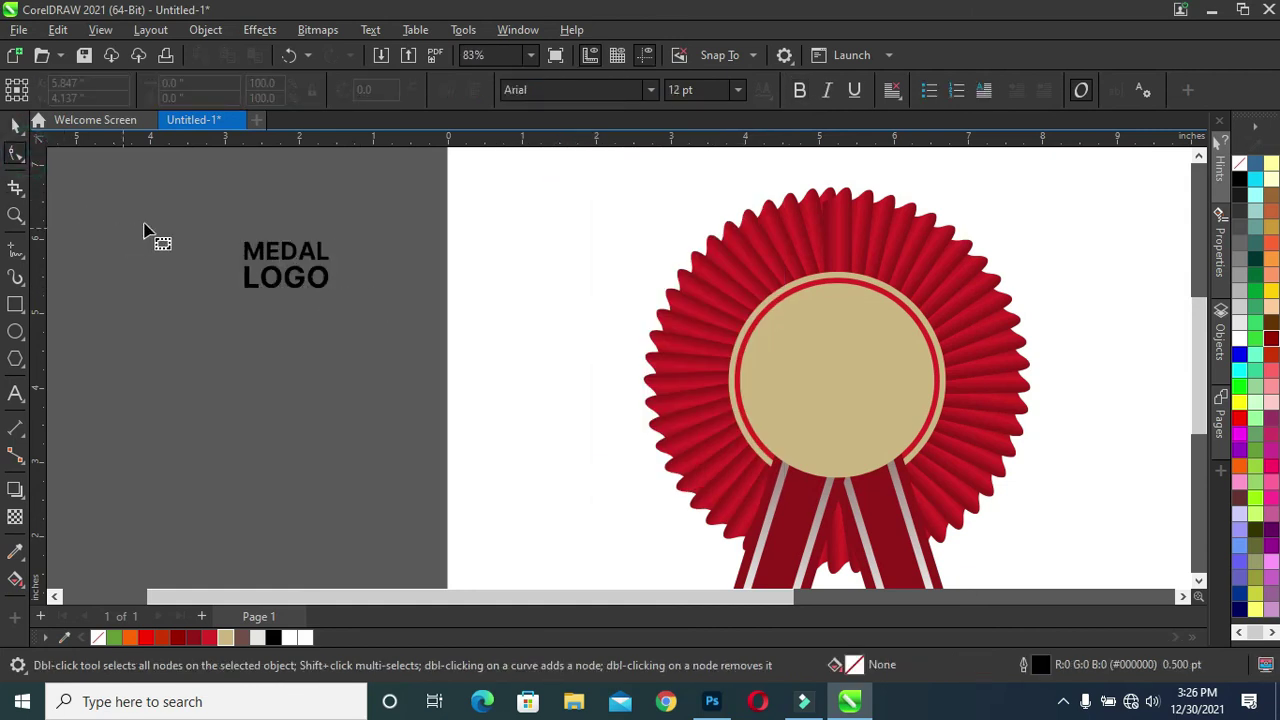
{"action": "left_click", "coordinate": [305, 262]}
{"action": "scroll", "coordinate": [300, 258], "scroll_direction": "up", "scroll_amount": 2}
{"action": "scroll", "coordinate": [302, 258], "scroll_direction": "up", "scroll_amount": 1}
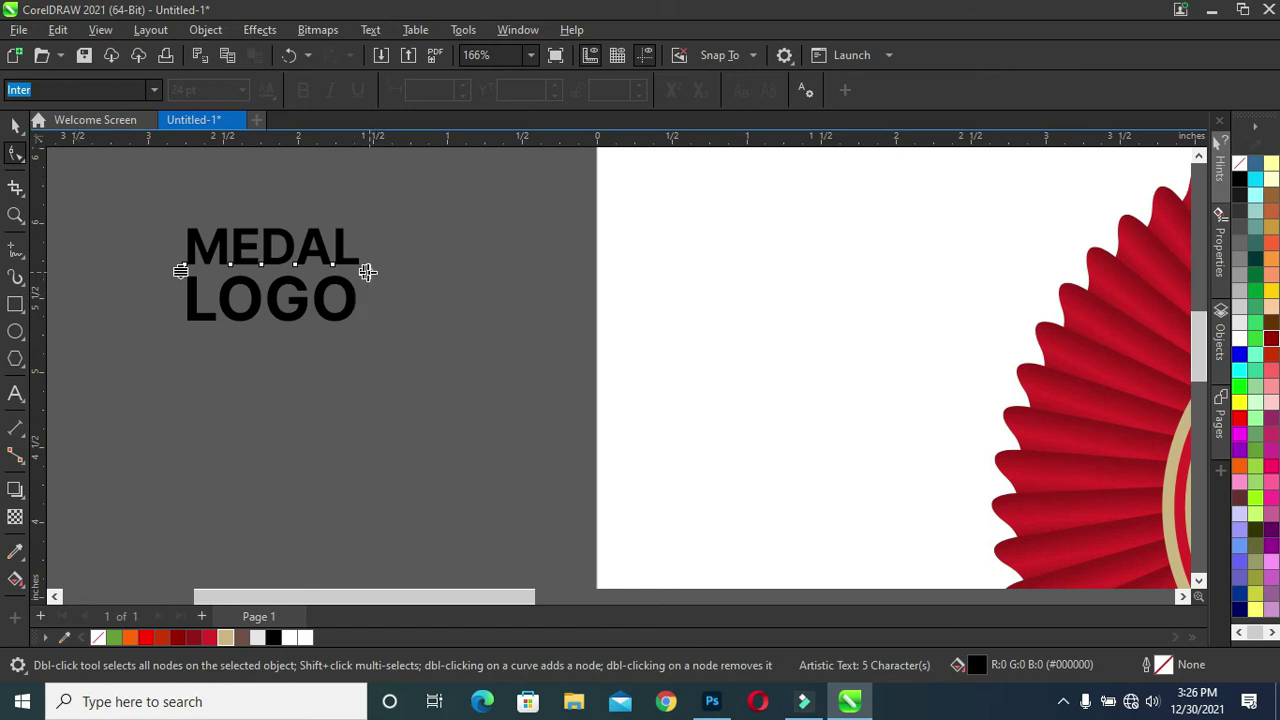
{"action": "left_click_drag", "start_coordinate": [367, 271], "coordinate": [347, 280]}
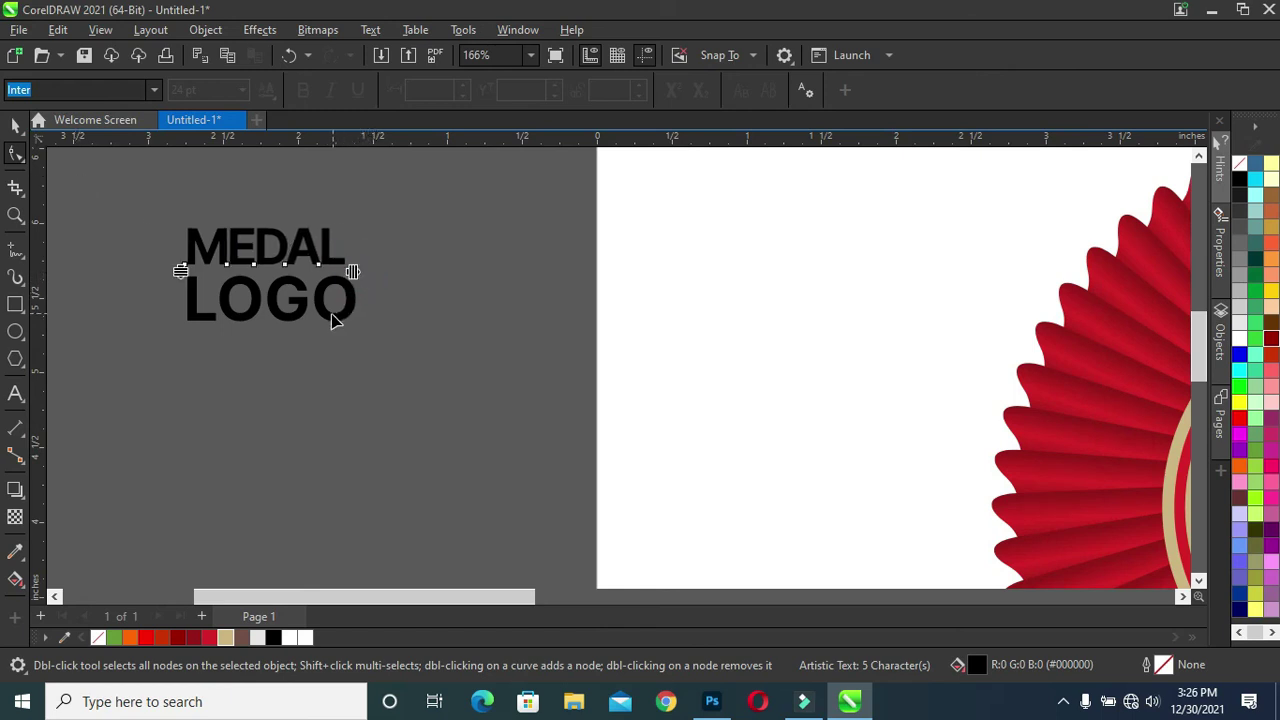
{"action": "left_click_drag", "start_coordinate": [361, 330], "coordinate": [348, 340]}
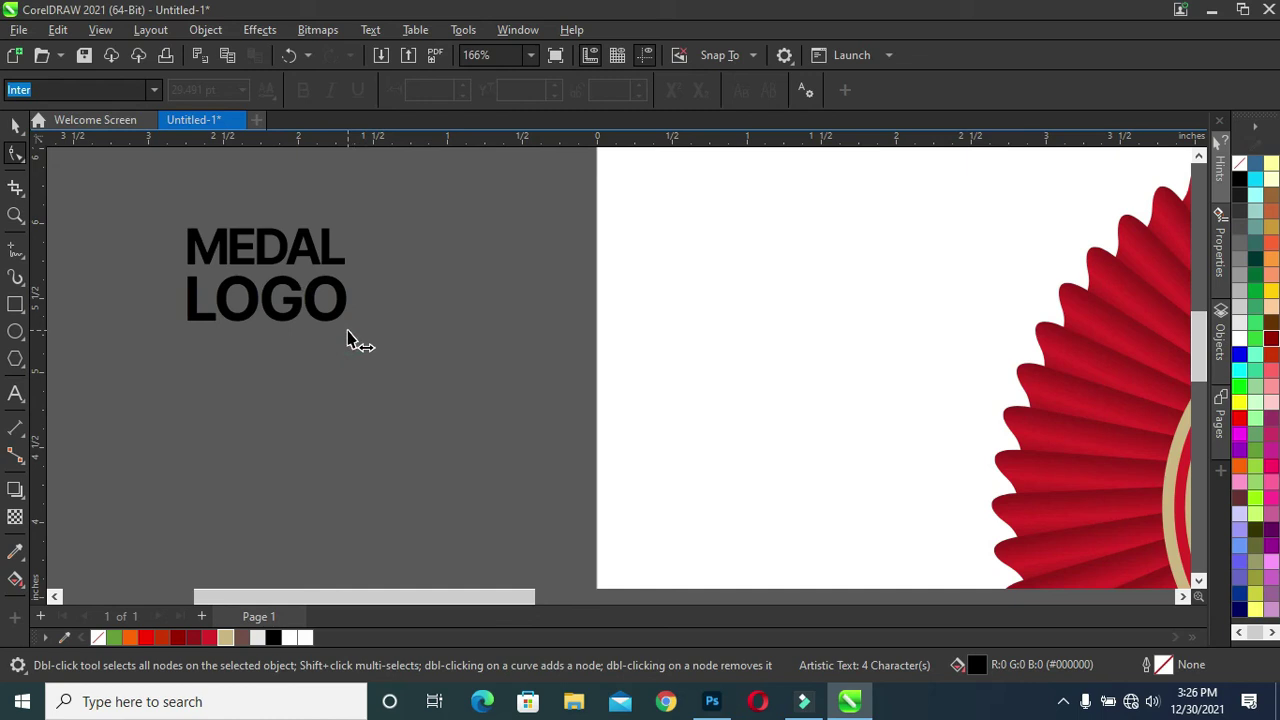
{"action": "left_click", "coordinate": [15, 124]}
{"action": "left_click_drag", "start_coordinate": [128, 206], "coordinate": [478, 364]}
{"action": "left_click", "coordinate": [227, 639]}
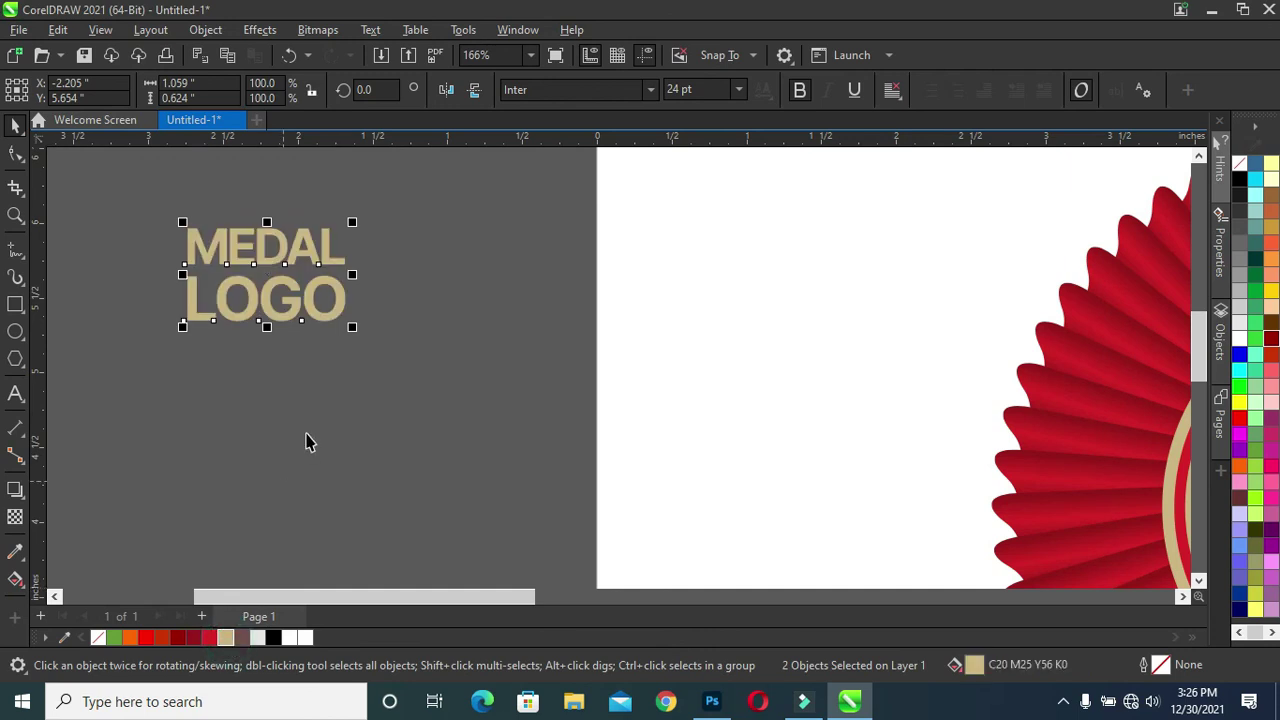
Apply the Texture > Plastic effect to the text at Highlight 80, Depth 26, Smoothness 27
{"action": "left_click", "coordinate": [259, 30]}
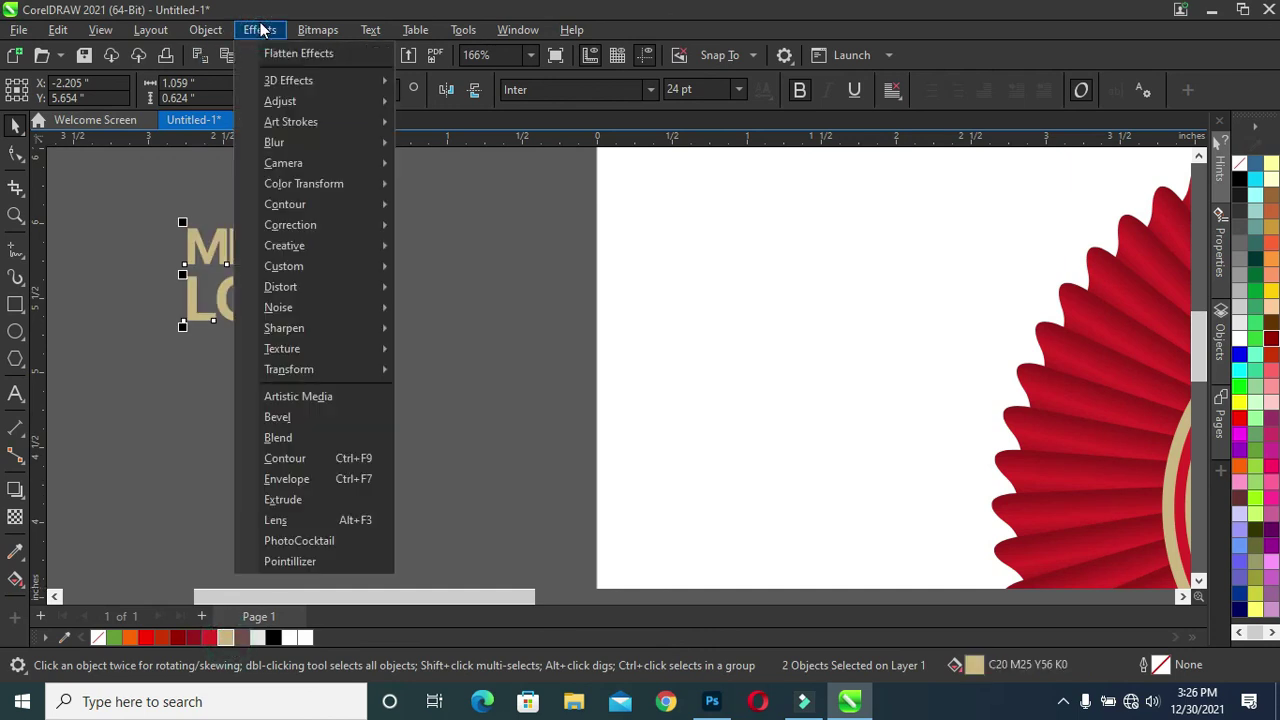
{"action": "left_click", "coordinate": [443, 410]}
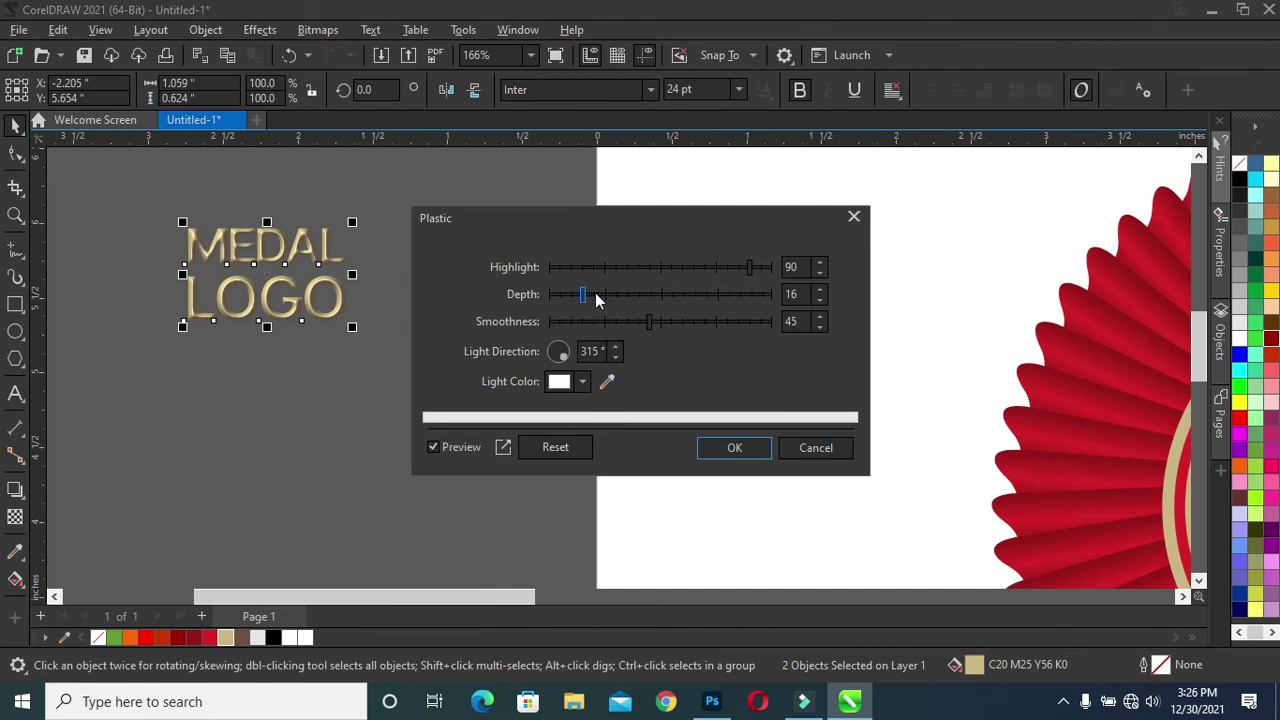
{"action": "left_click_drag", "start_coordinate": [605, 292], "coordinate": [569, 296]}
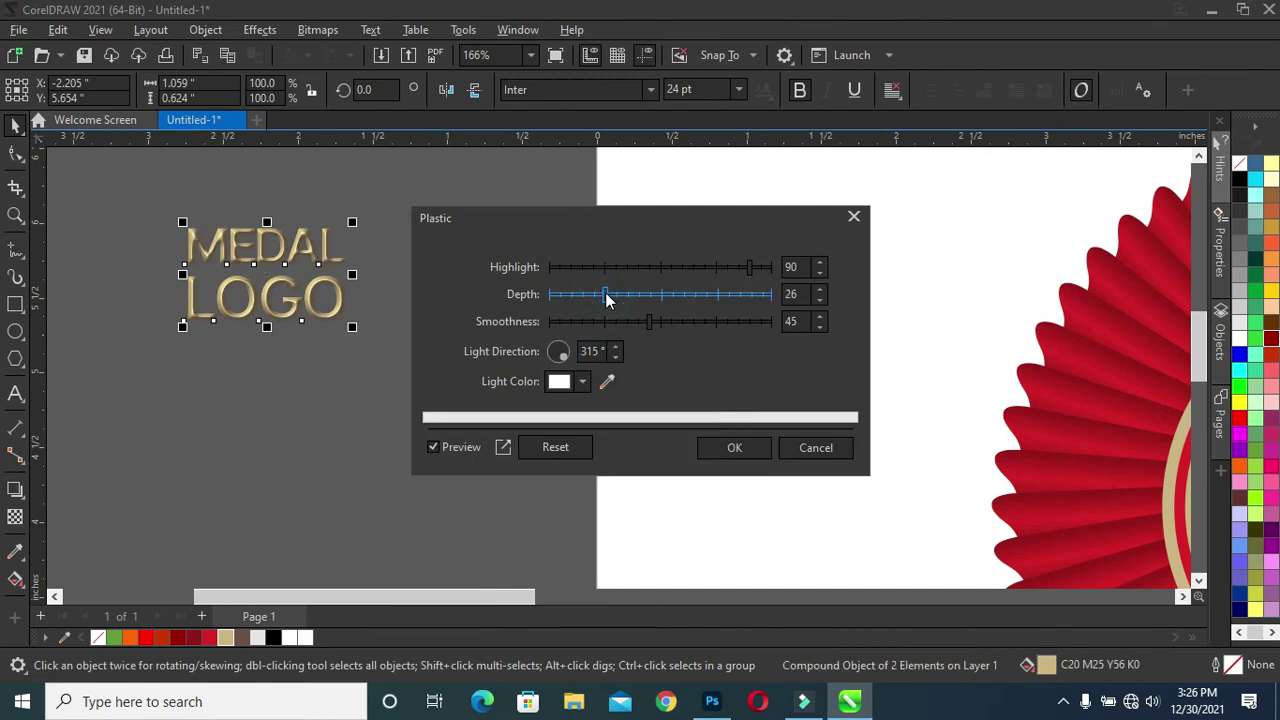
{"action": "left_click_drag", "start_coordinate": [649, 321], "coordinate": [595, 323]}
{"action": "left_click", "coordinate": [652, 267]}
{"action": "left_click_drag", "start_coordinate": [652, 267], "coordinate": [736, 267]}
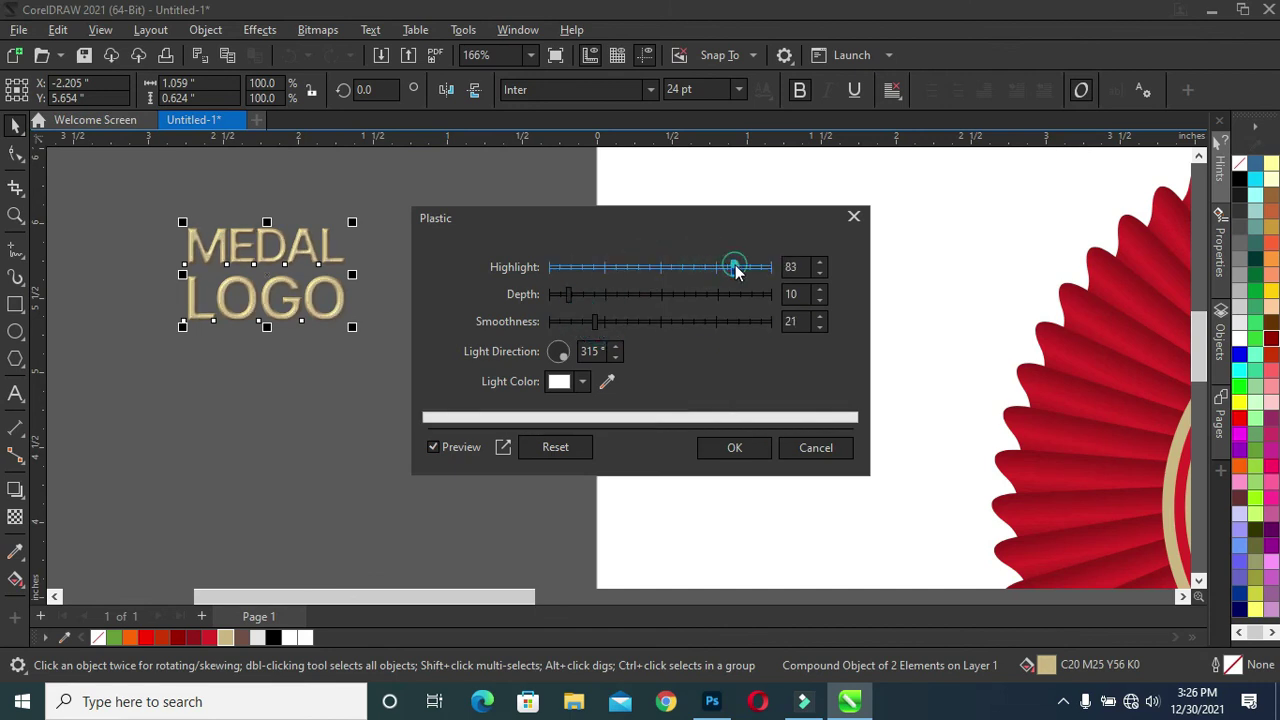
{"action": "left_click_drag", "start_coordinate": [736, 270], "coordinate": [716, 267]}
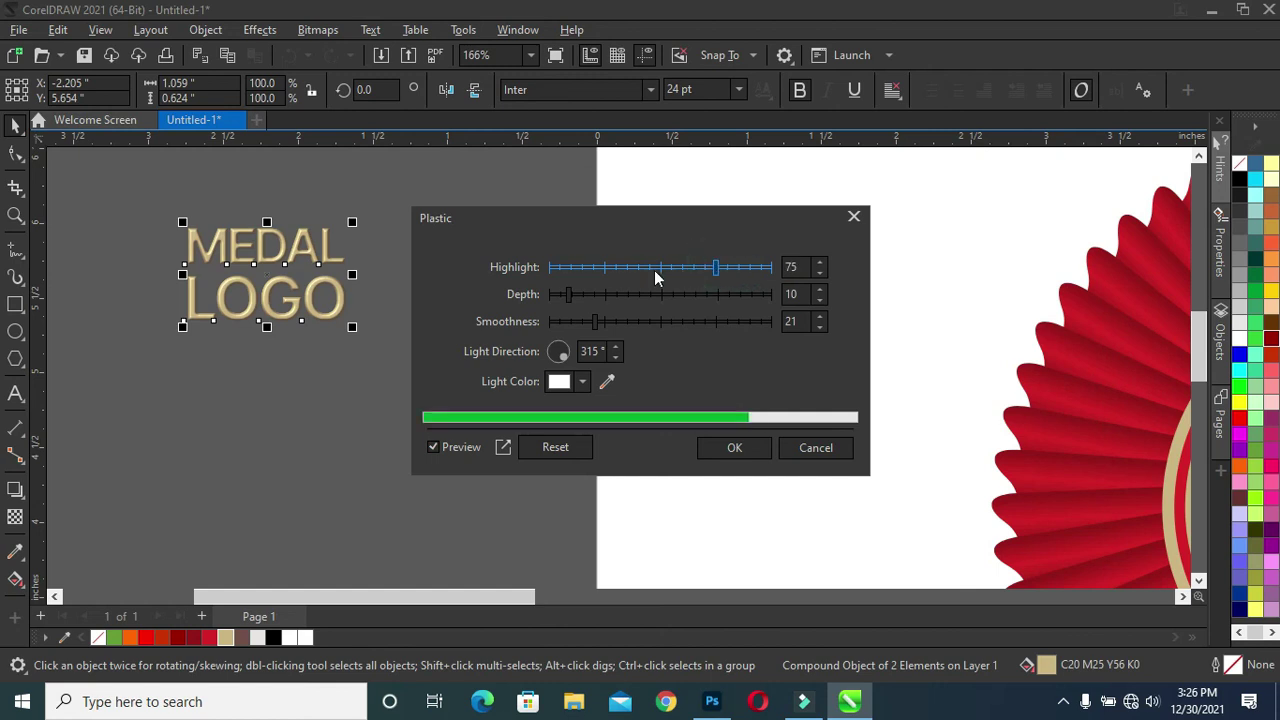
{"action": "left_click", "coordinate": [730, 267]}
{"action": "left_click_drag", "start_coordinate": [565, 294], "coordinate": [605, 294]}
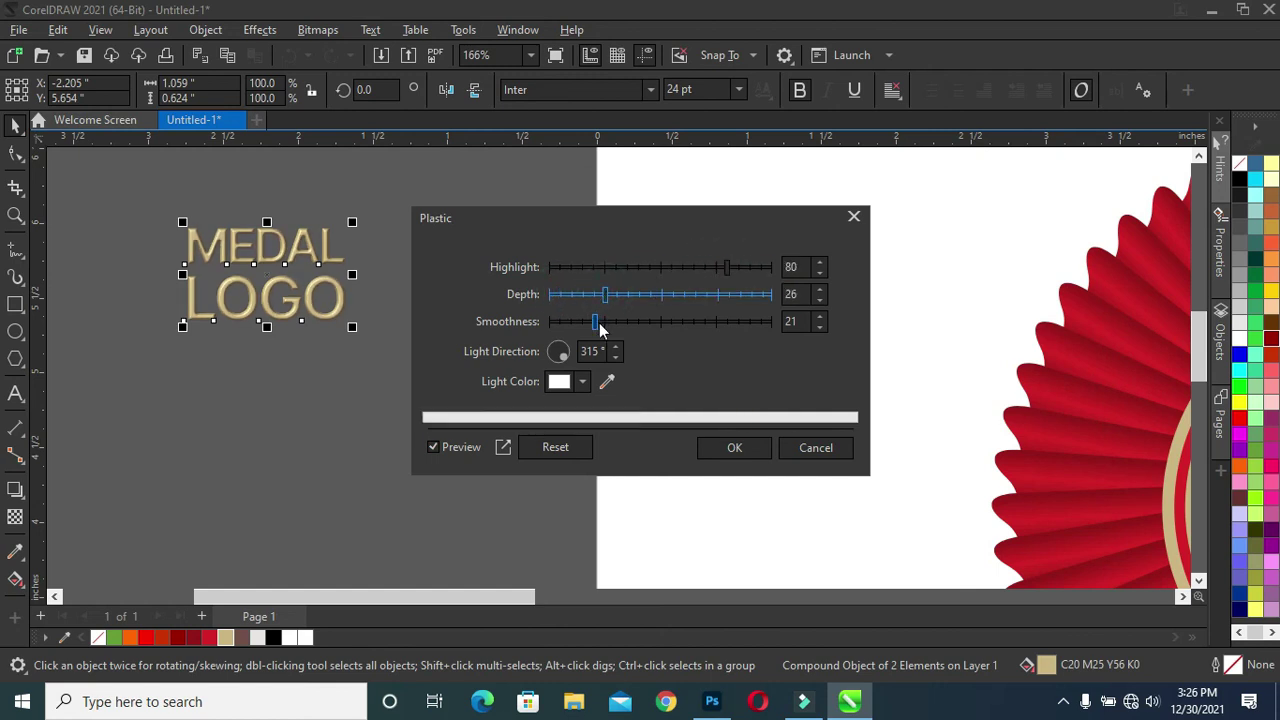
{"action": "left_click_drag", "start_coordinate": [576, 324], "coordinate": [610, 322]}
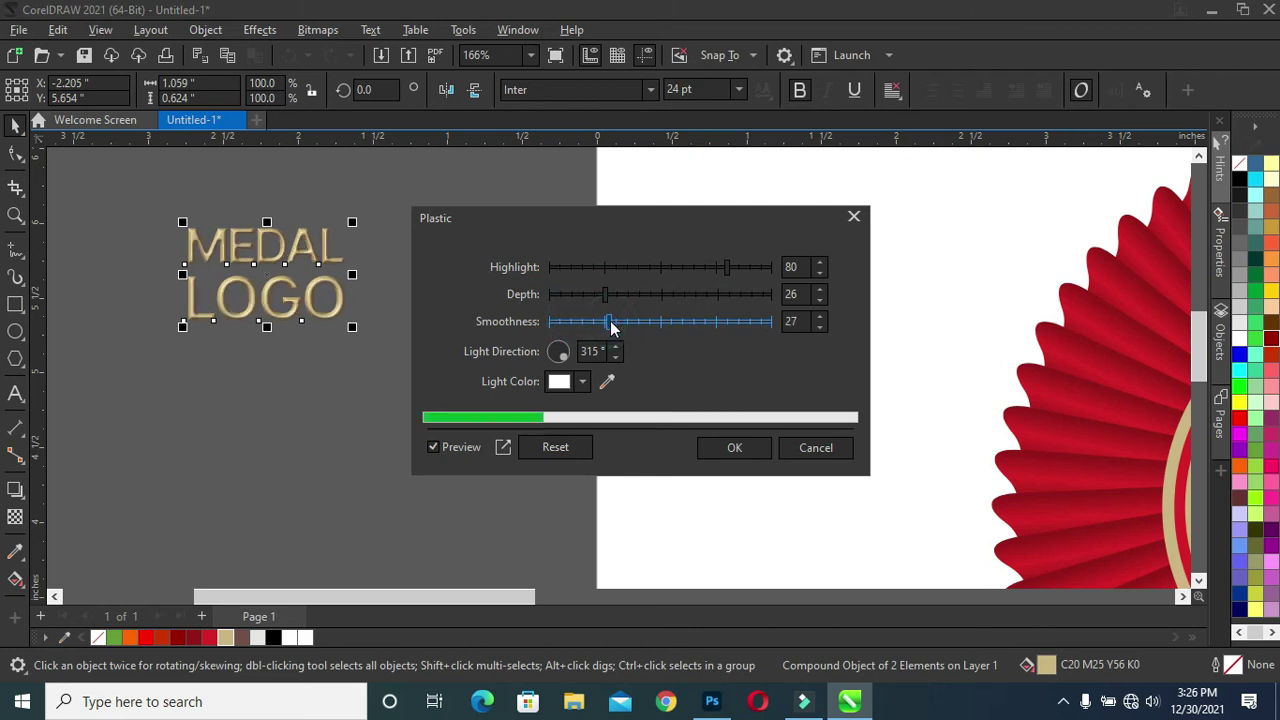
{"action": "left_click", "coordinate": [728, 449]}
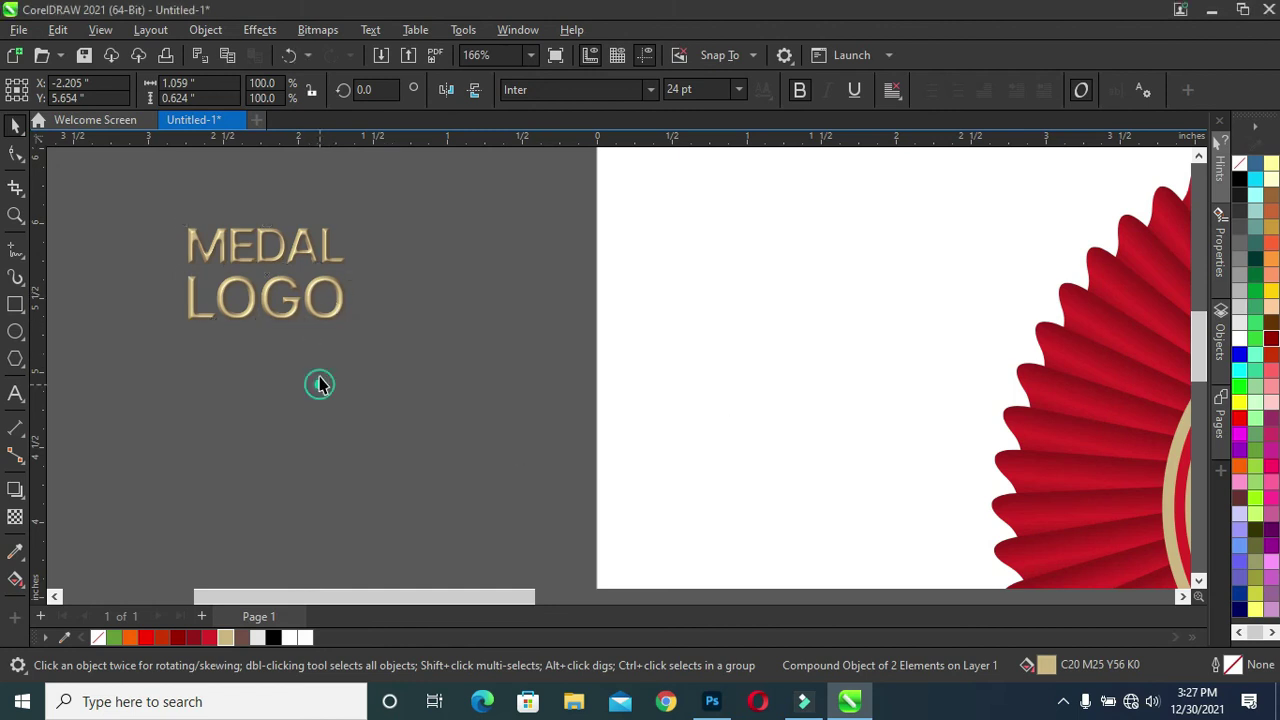
Select all parts of the embossed MEDAL LOGO text and drop it onto the gold circle
{"action": "left_click", "coordinate": [289, 318]}
{"action": "left_click", "coordinate": [525, 90]}
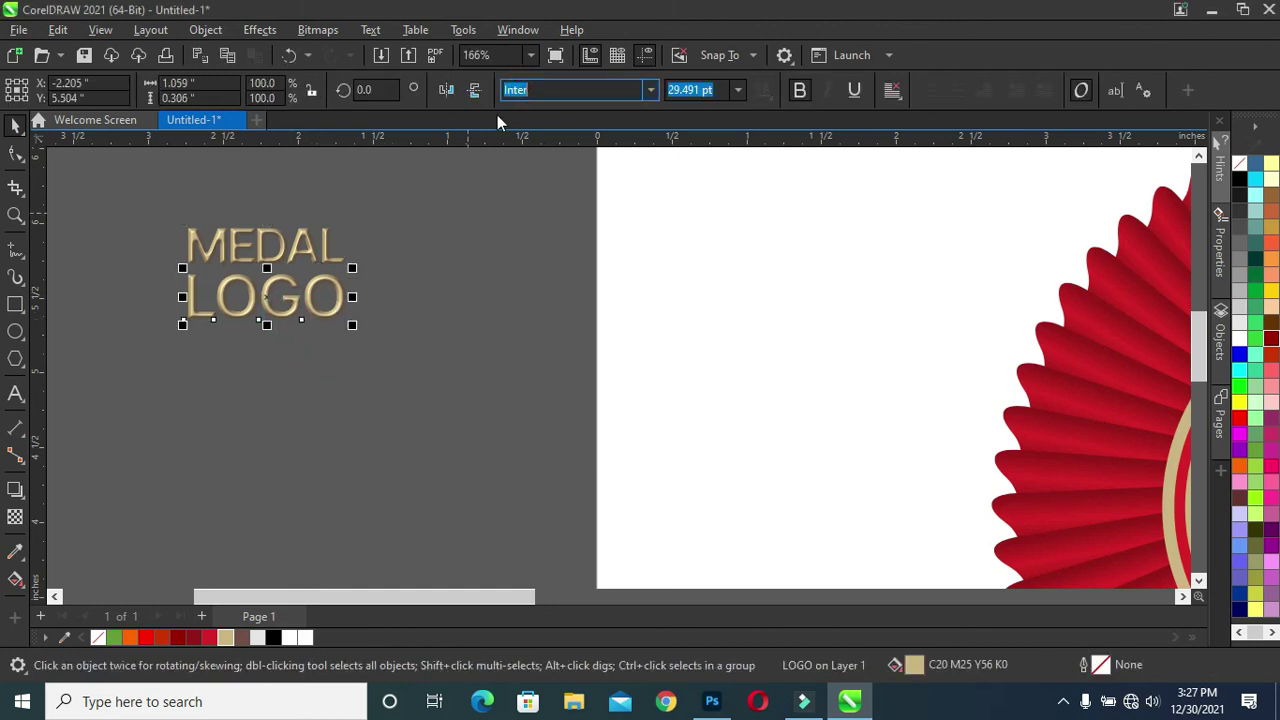
{"action": "left_click", "coordinate": [412, 292]}
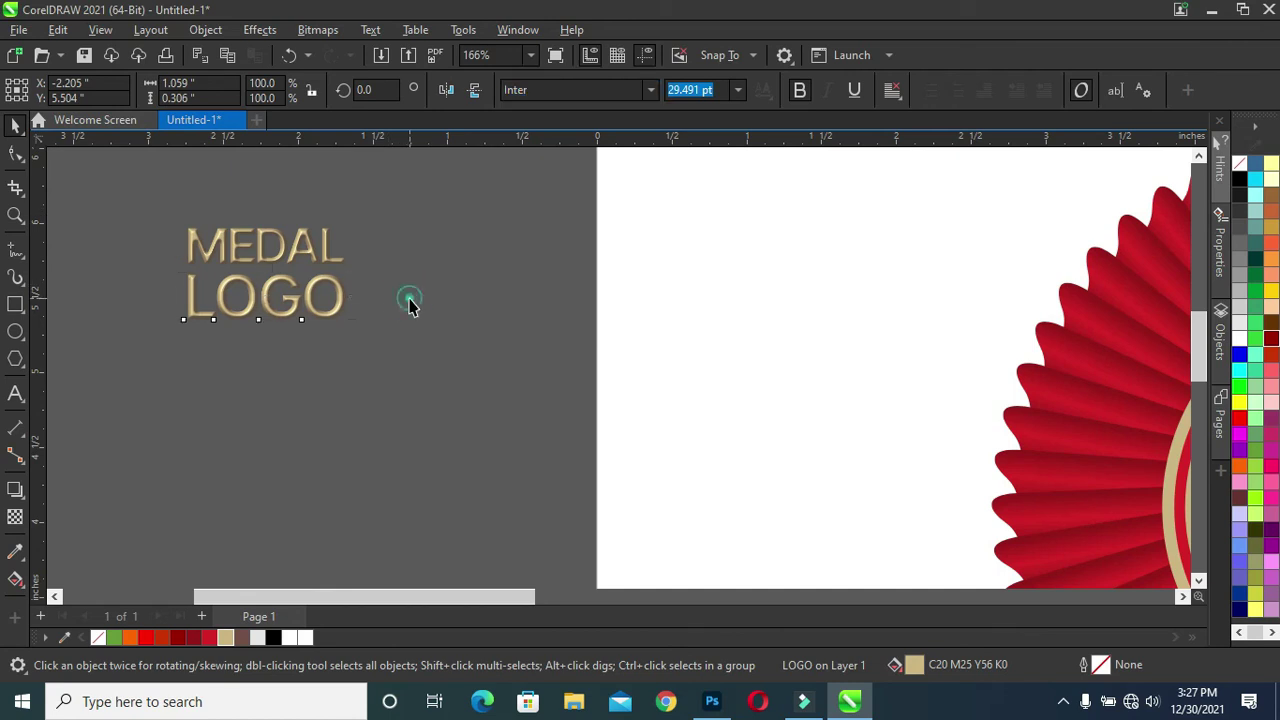
{"action": "left_click_drag", "start_coordinate": [155, 222], "coordinate": [400, 320]}
{"action": "left_click_drag", "start_coordinate": [282, 297], "coordinate": [855, 387]}
{"action": "scroll", "coordinate": [650, 400], "scroll_direction": "down", "scroll_amount": 2}
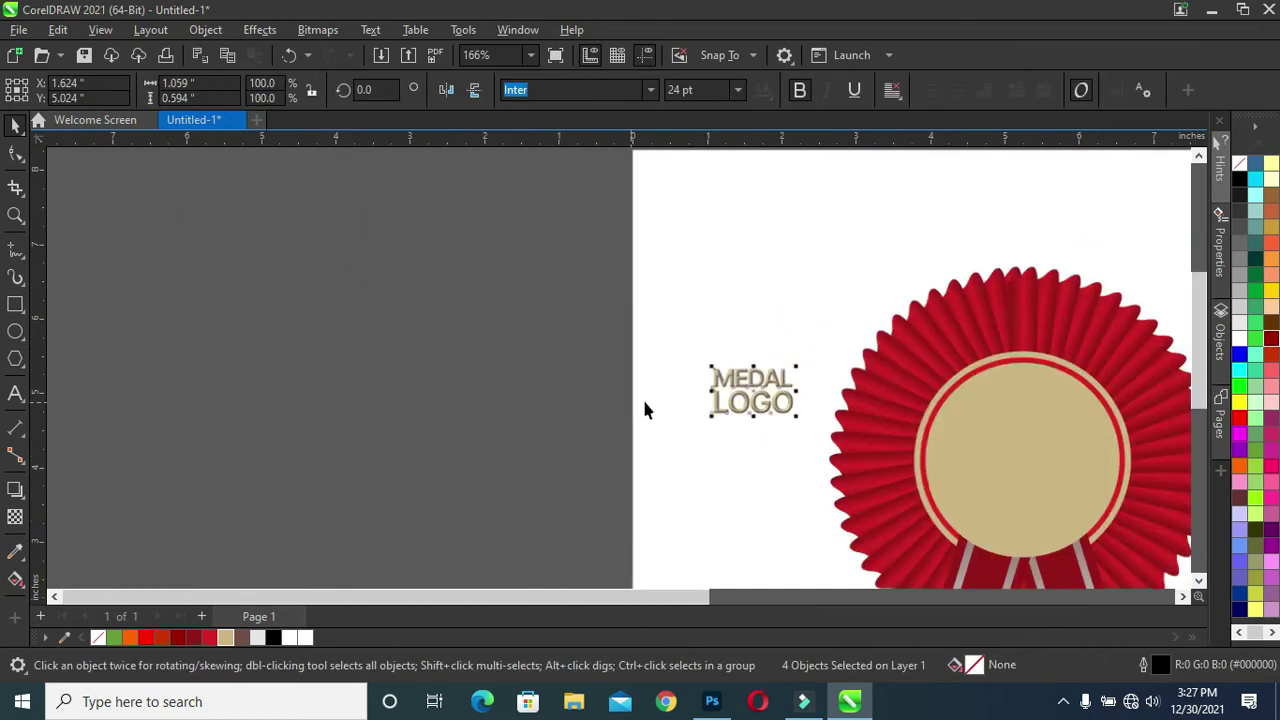
{"action": "left_click_drag", "start_coordinate": [751, 400], "coordinate": [1013, 461]}
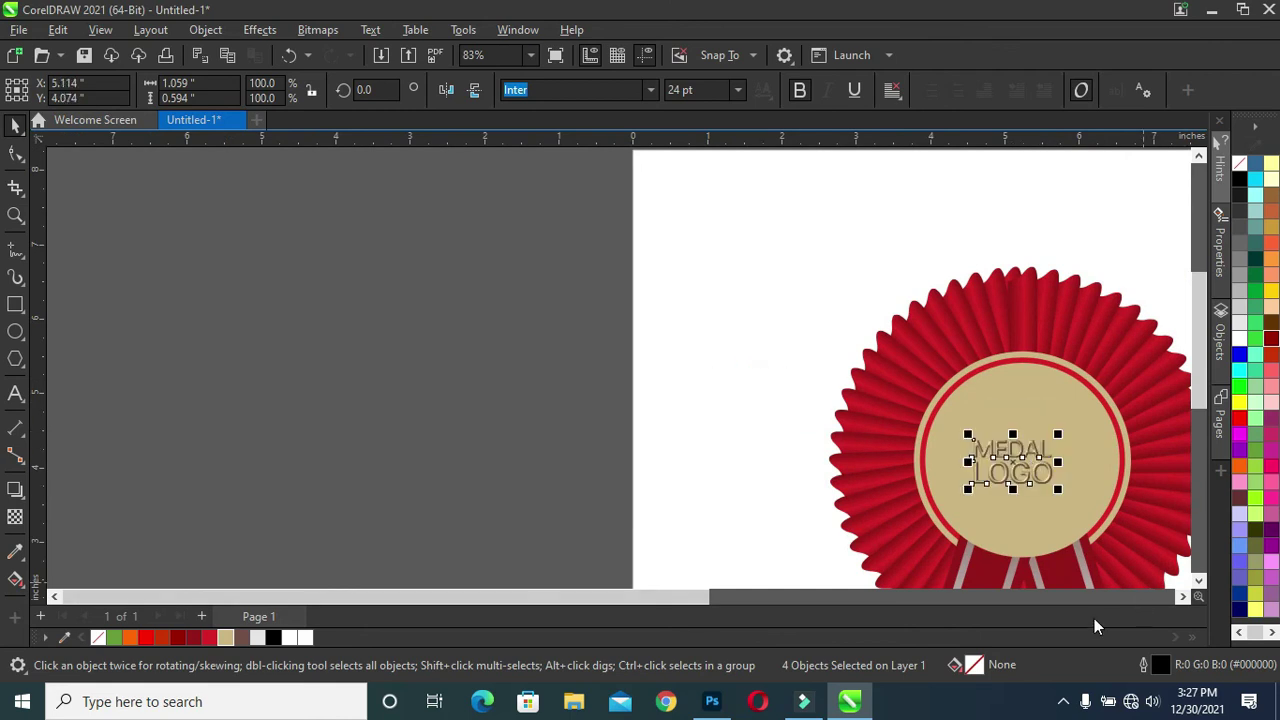
Enlarge the MEDAL LOGO text and centre it on the gold circle
{"action": "key", "text": "F4"}
{"action": "scroll", "coordinate": [668, 304], "scroll_direction": "up", "scroll_amount": 1}
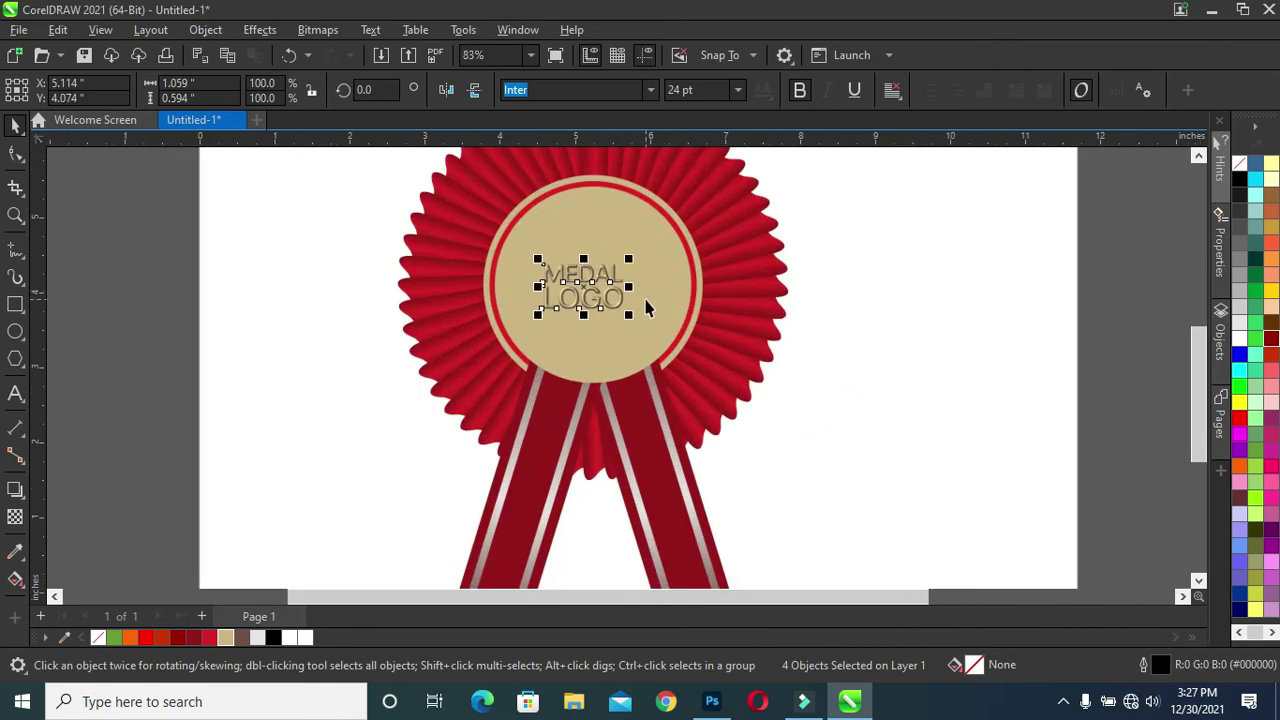
{"action": "left_click_drag", "start_coordinate": [629, 318], "coordinate": [686, 352]}
{"action": "left_click_drag", "start_coordinate": [537, 259], "coordinate": [512, 229]}
{"action": "left_click_drag", "start_coordinate": [598, 292], "coordinate": [595, 282]}
Group every part of the medal into one 60-object group with Ctrl+G
{"action": "left_click", "coordinate": [910, 335]}
{"action": "scroll", "coordinate": [674, 308], "scroll_direction": "down", "scroll_amount": 2}
{"action": "scroll", "coordinate": [680, 298], "scroll_direction": "down", "scroll_amount": 2}
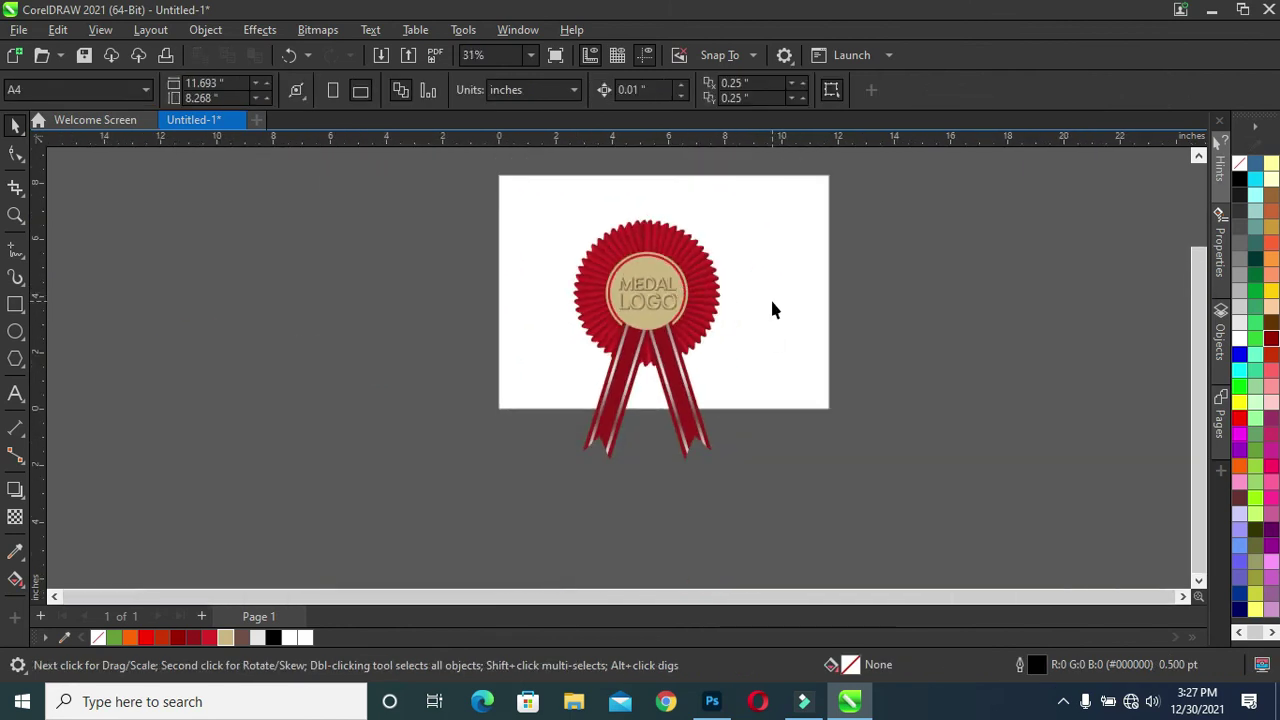
{"action": "left_click_drag", "start_coordinate": [473, 206], "coordinate": [823, 517]}
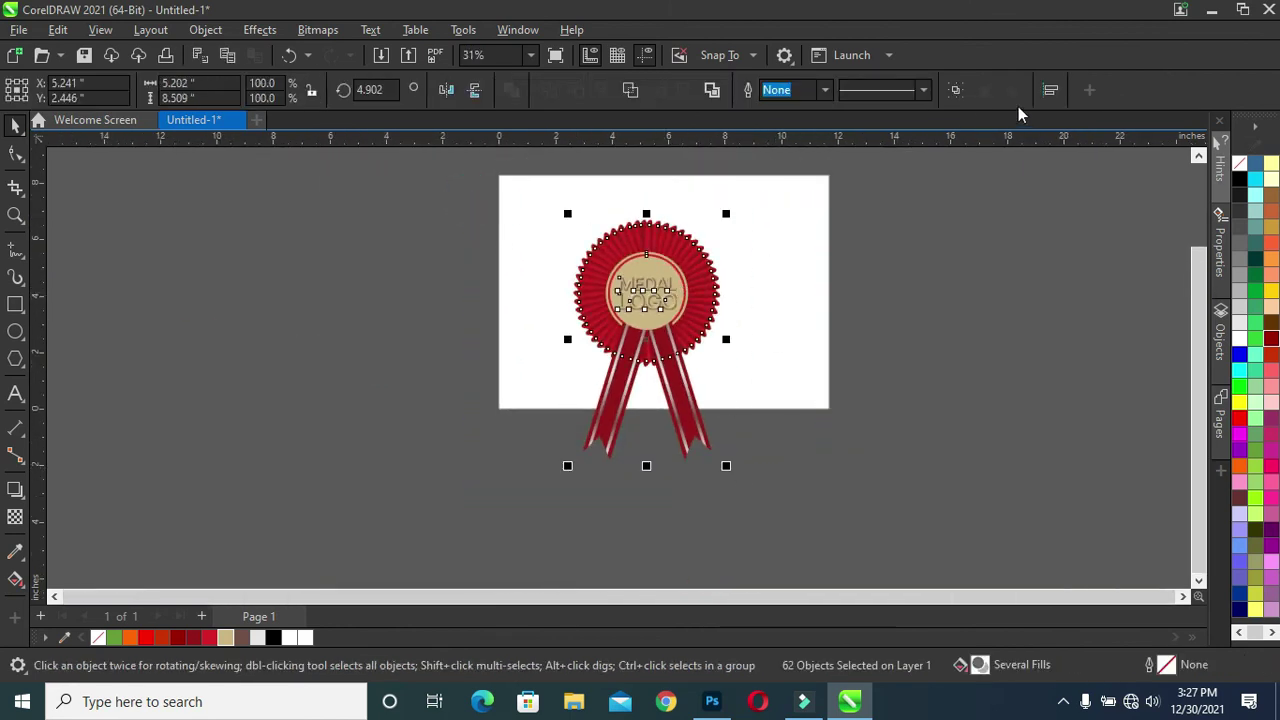
{"action": "key", "text": "ctrl+g"}
Shrink the grouped medal to 3.628 × 5.934 inches and centre it on the page
{"action": "left_click_drag", "start_coordinate": [726, 466], "coordinate": [680, 390]}
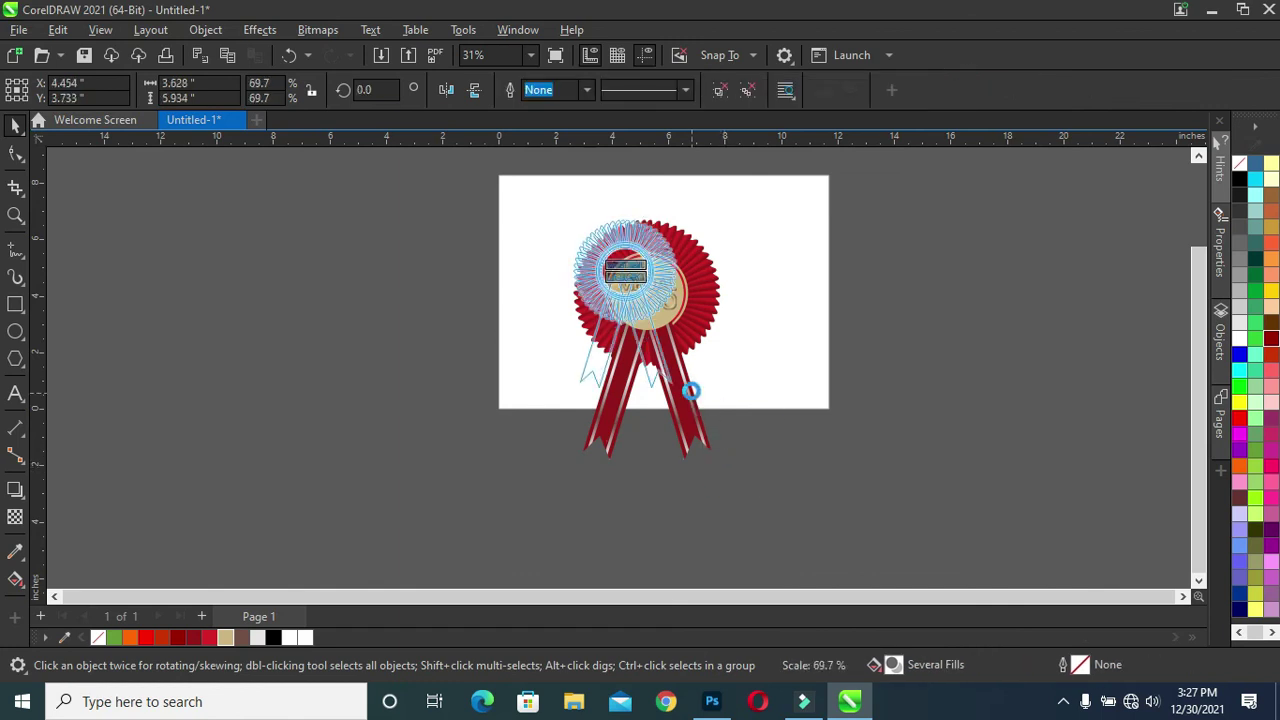
{"action": "left_click_drag", "start_coordinate": [634, 277], "coordinate": [657, 272]}
{"action": "scroll", "coordinate": [709, 225], "scroll_direction": "up", "scroll_amount": 1}
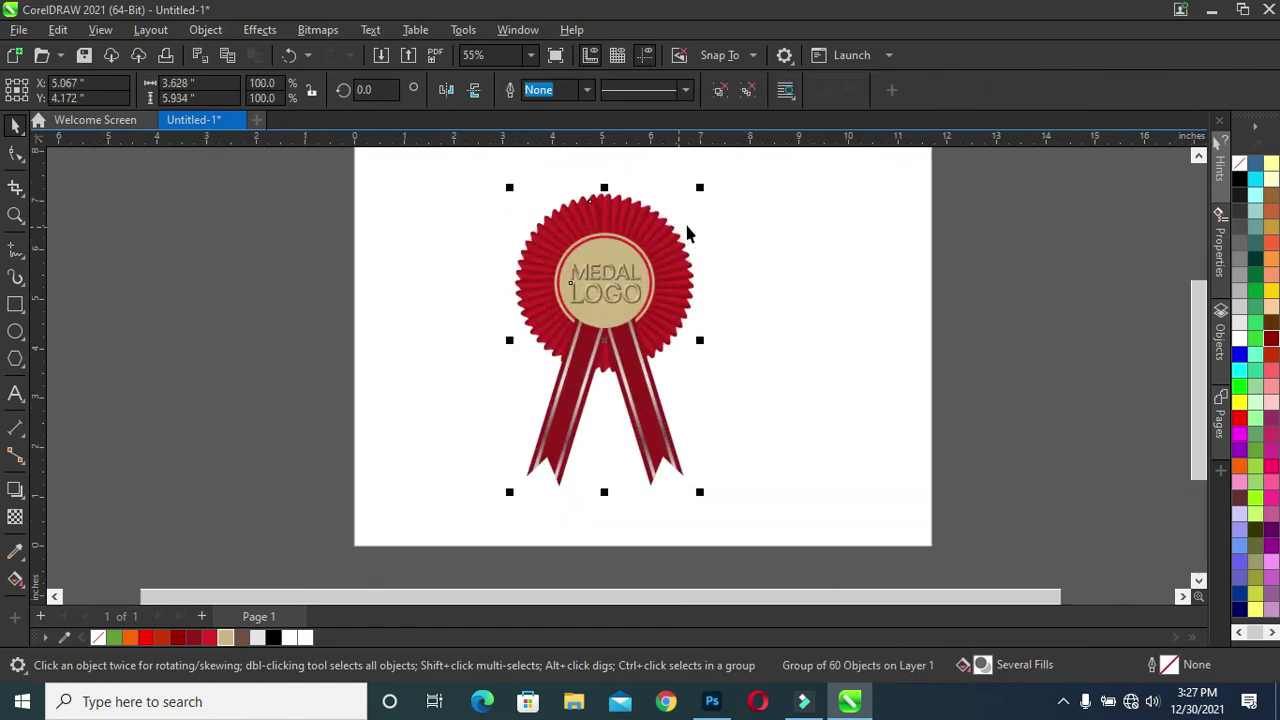
{"action": "scroll", "coordinate": [730, 229], "scroll_direction": "up", "scroll_amount": 1}
{"action": "scroll", "coordinate": [640, 214], "scroll_direction": "down", "scroll_amount": 1}
{"action": "left_click", "coordinate": [380, 328]}
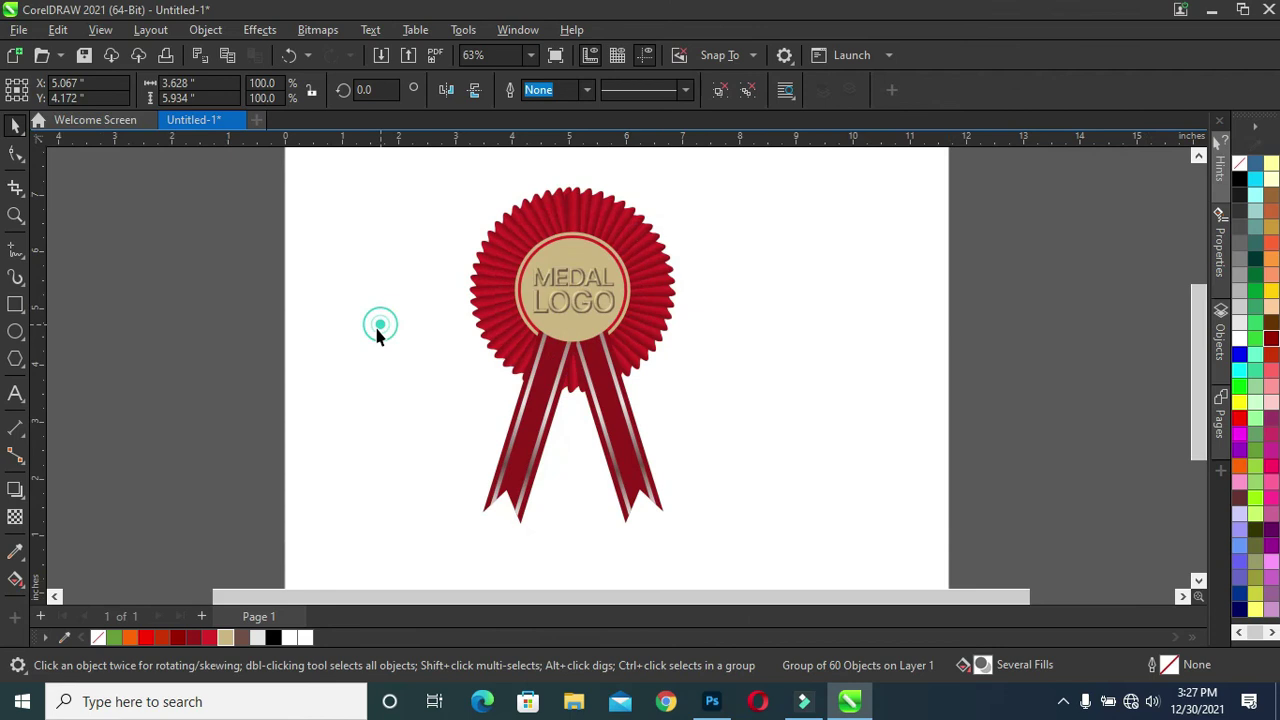